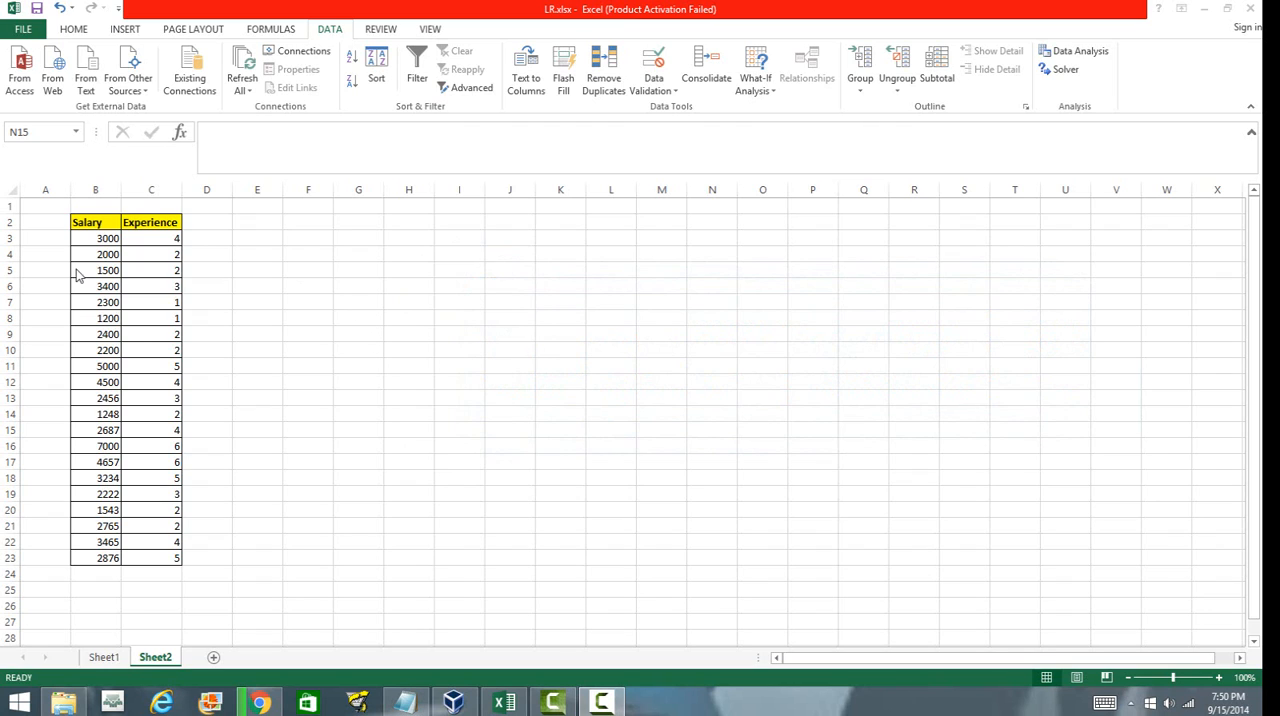
# Examine the Salary and Experience columns and their header cells in the data table.
pyautogui.click(107, 287)
pyautogui.click(150, 300)
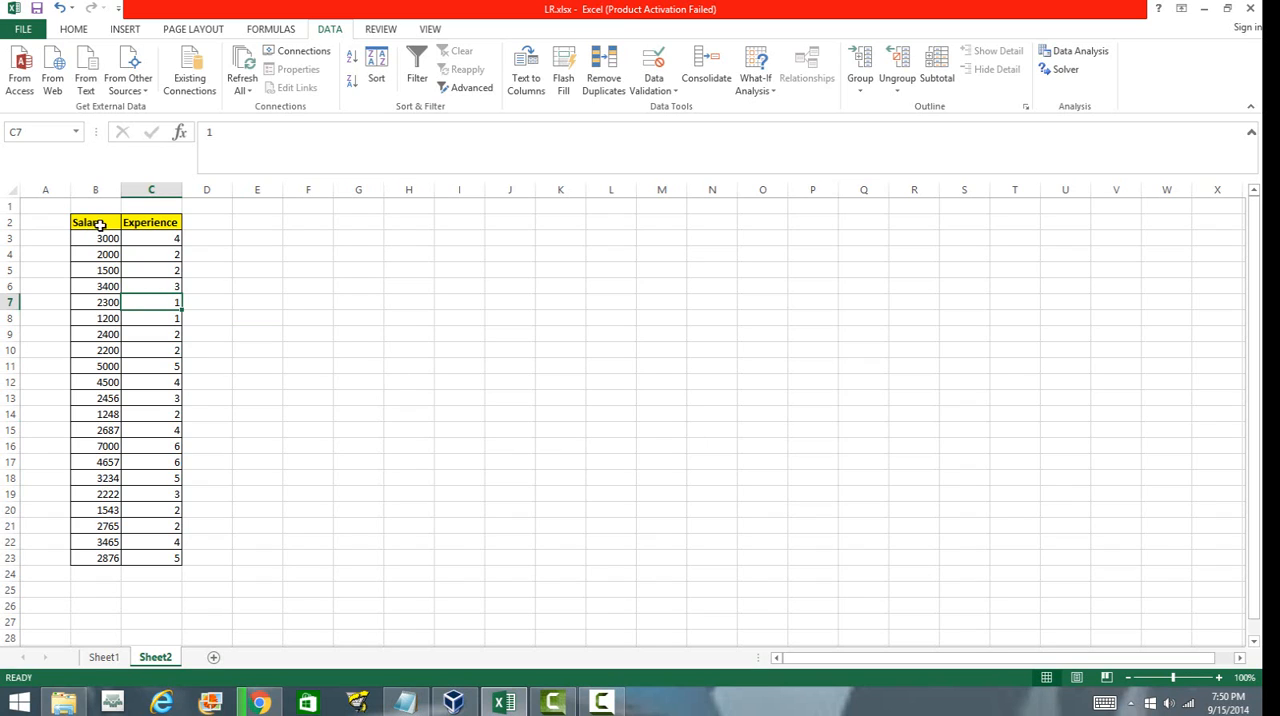
pyautogui.click(158, 222)
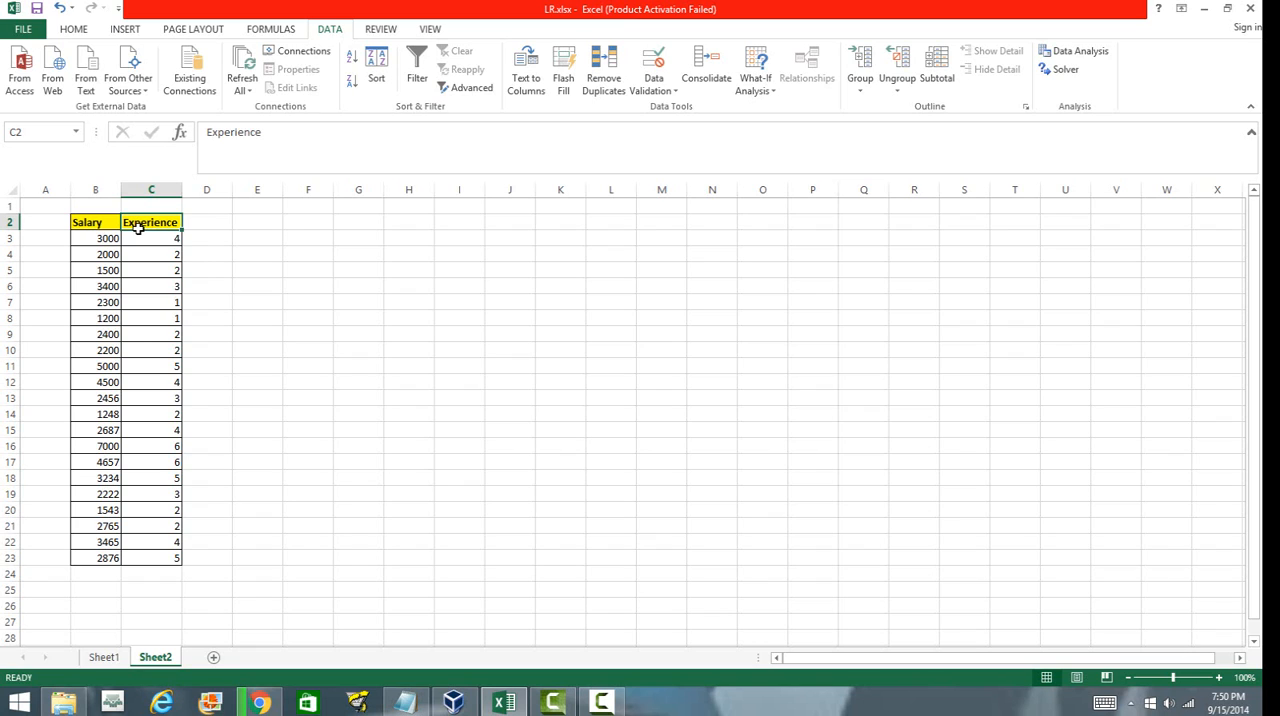
pyautogui.moveTo(103, 239); pyautogui.dragTo(107, 557)
pyautogui.click(205, 333)
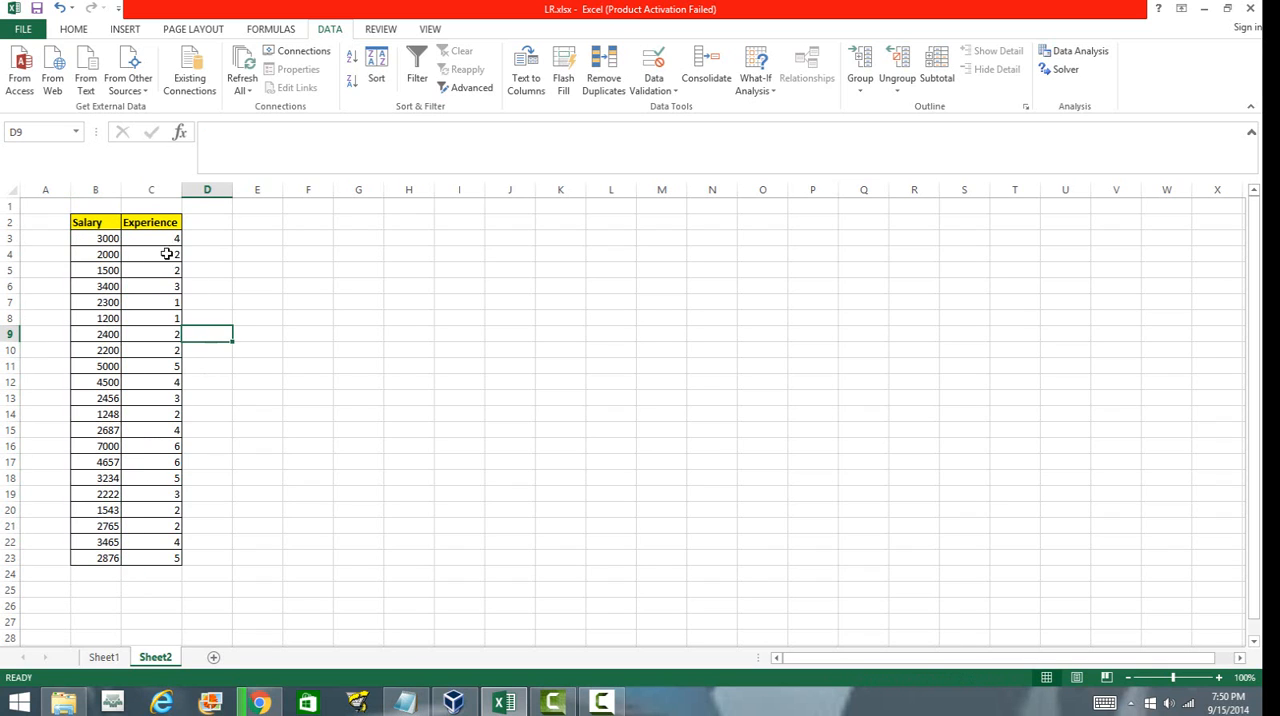
pyautogui.moveTo(158, 242); pyautogui.dragTo(171, 560)
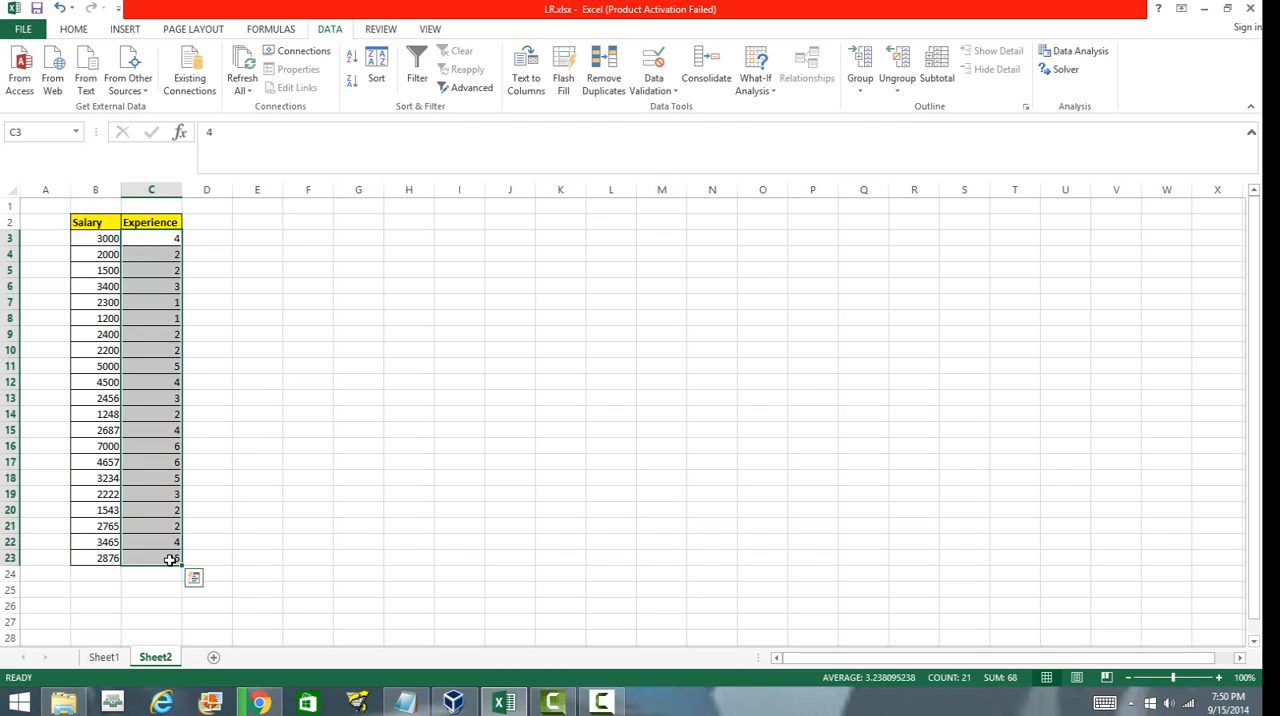
pyautogui.click(266, 526)
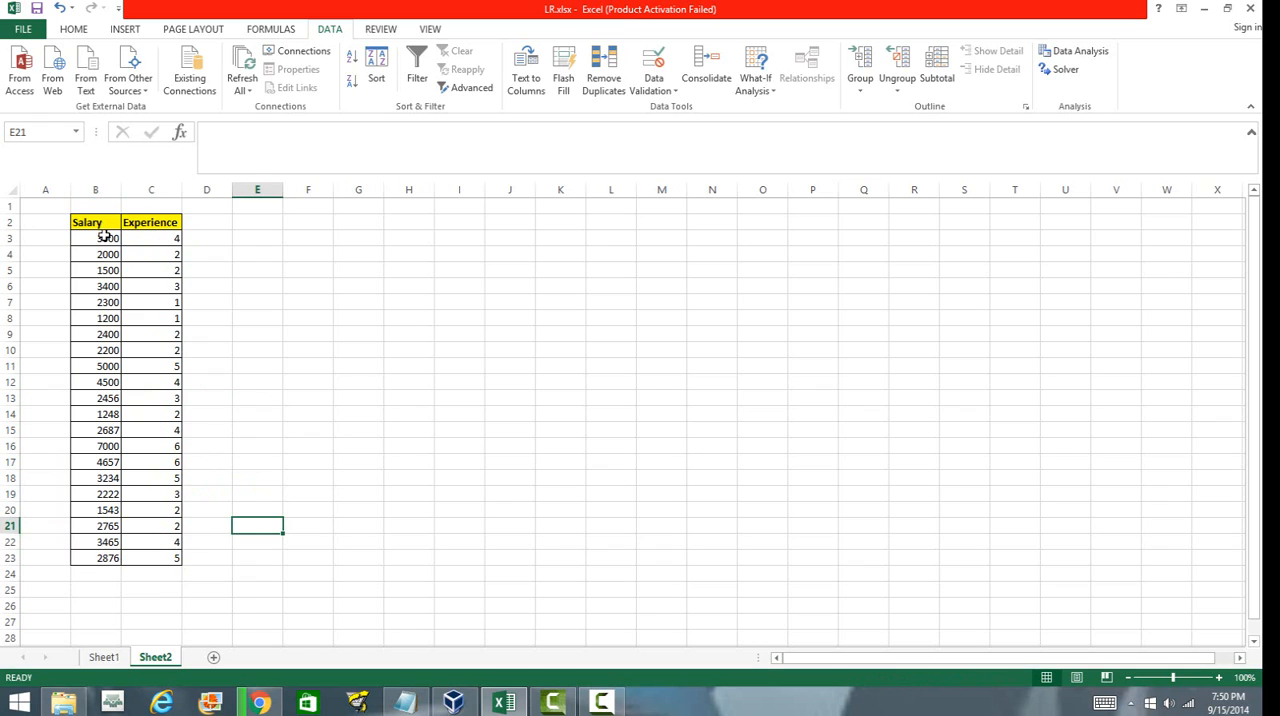
pyautogui.click(134, 264)
pyautogui.click(92, 221)
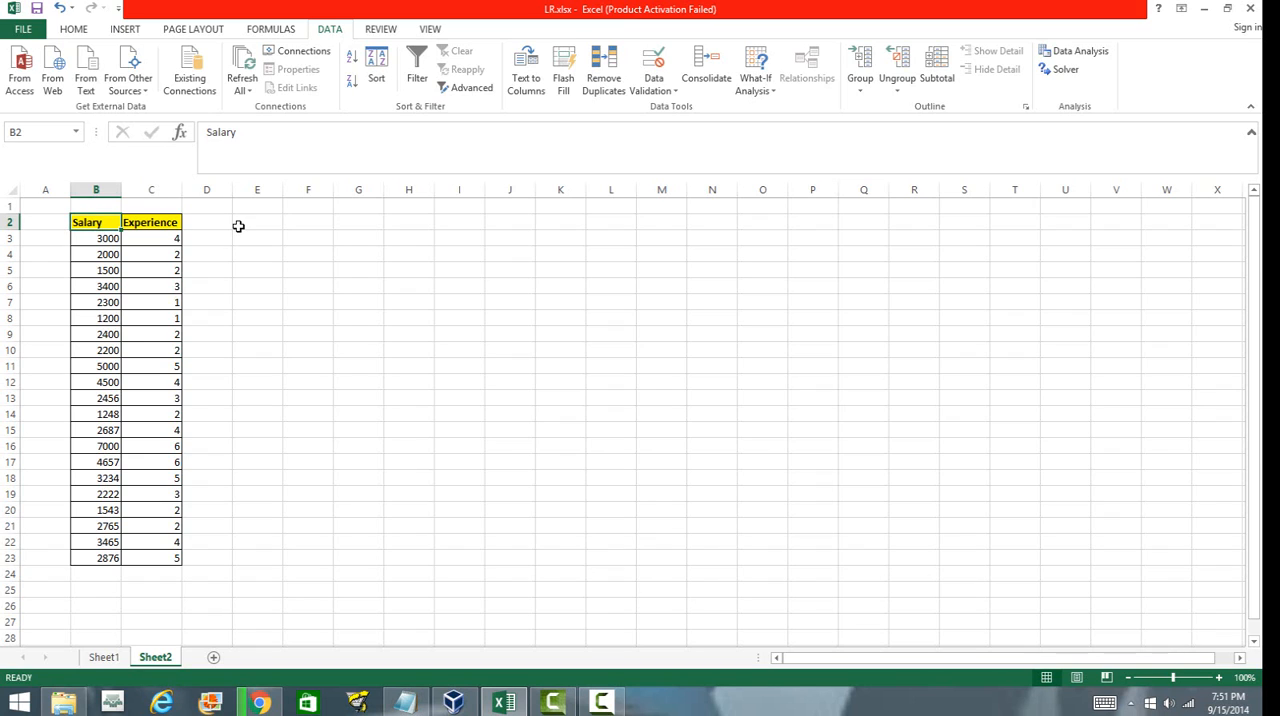
pyautogui.click(157, 222)
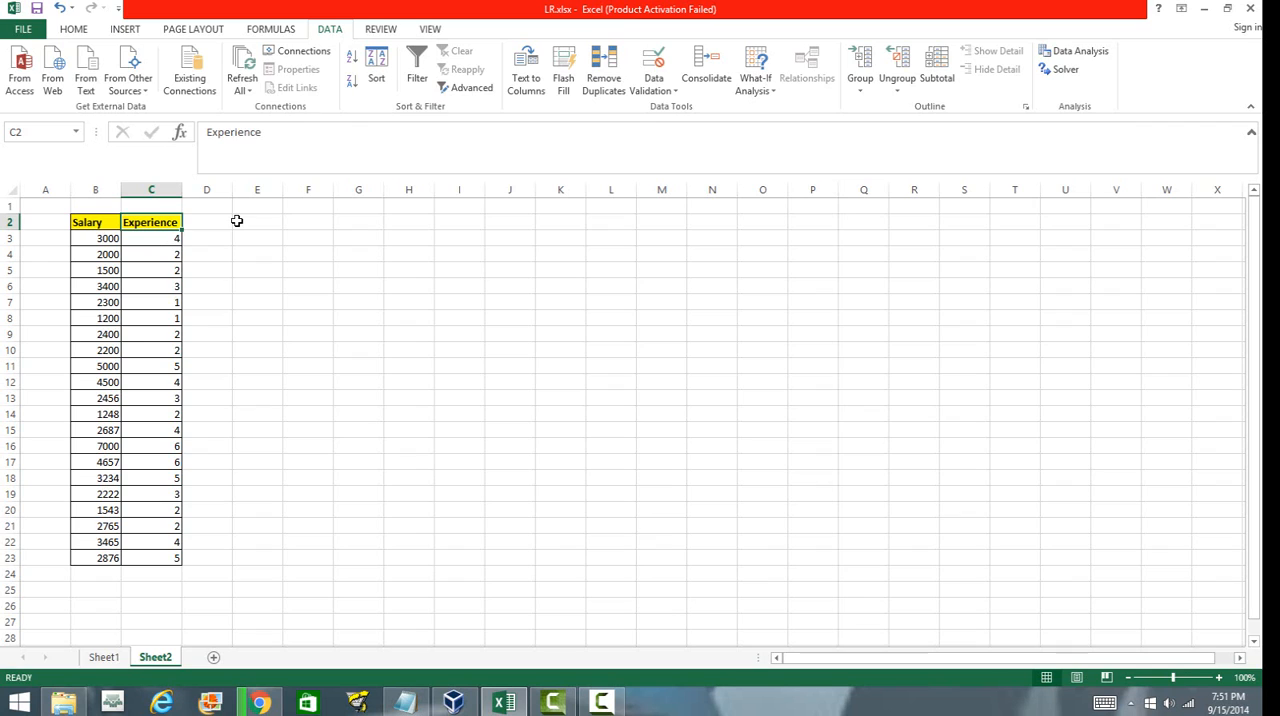
pyautogui.click(125, 300)
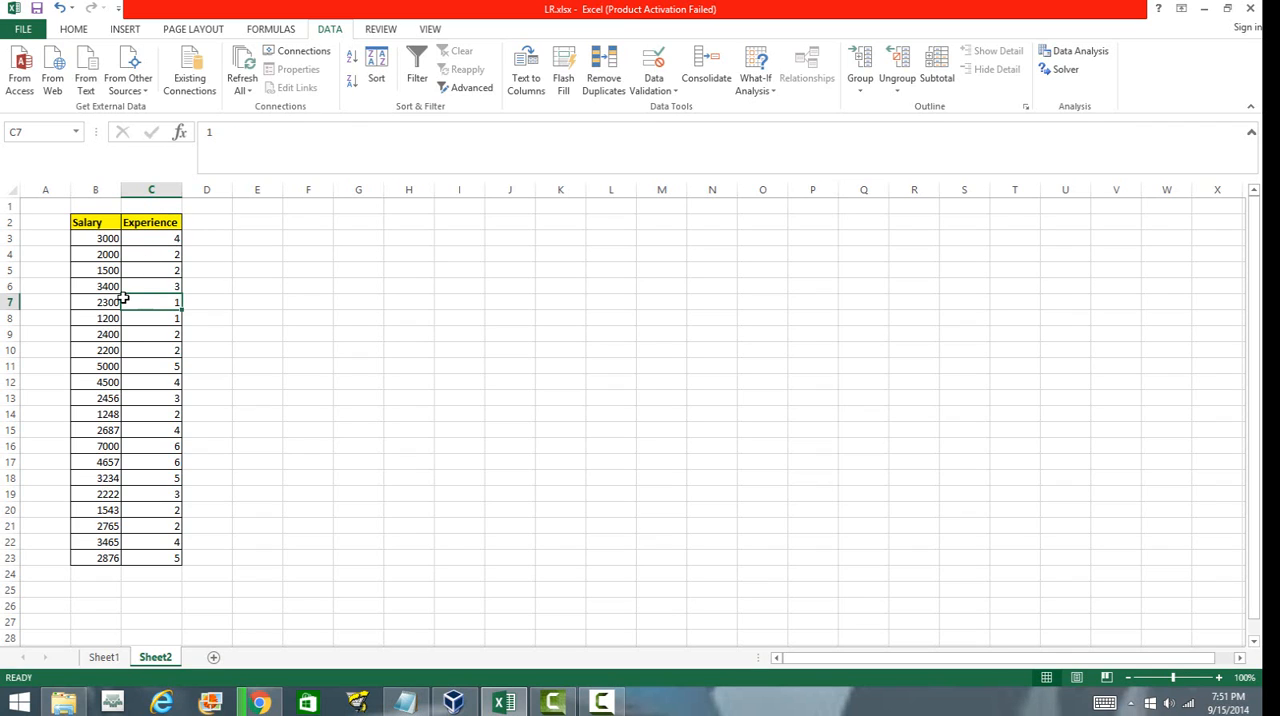
pyautogui.click(88, 222)
# Label the cell above Salary as Y and the cell above Experience as X.
pyautogui.click(93, 208)
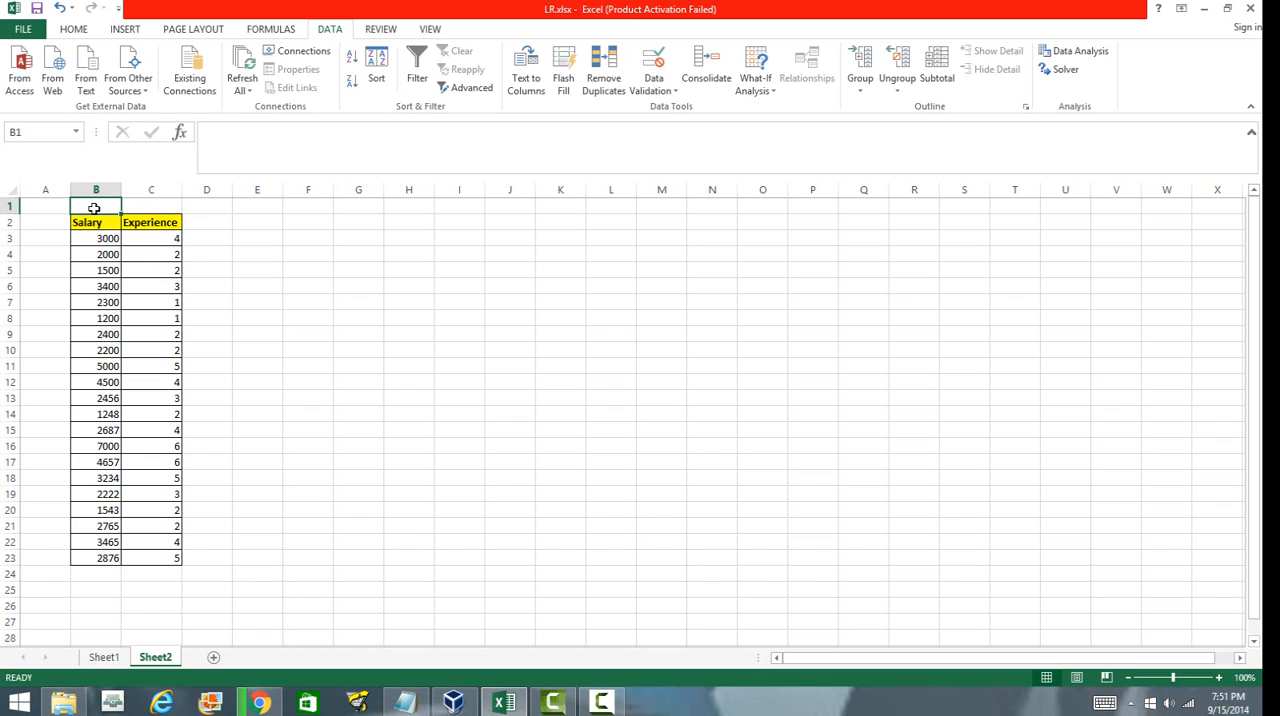
pyautogui.doubleClick(93, 208)
pyautogui.write('Y')
pyautogui.press('Tab')
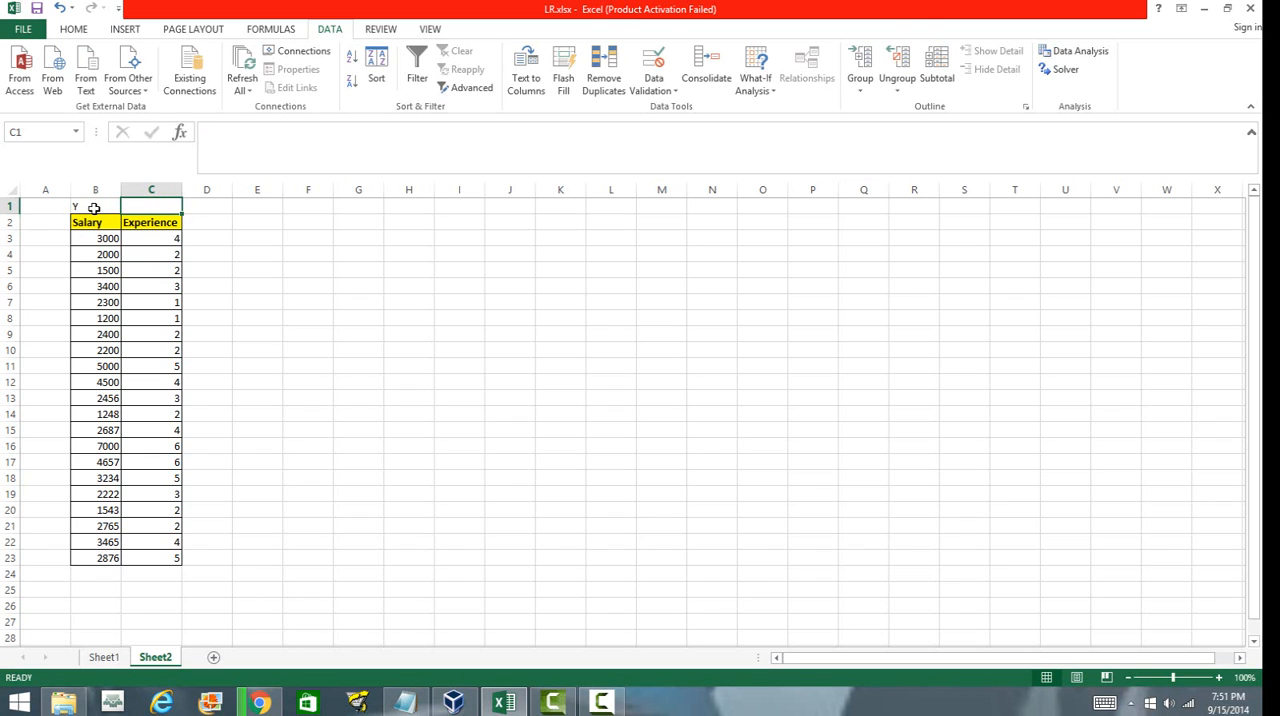
pyautogui.write('X')
pyautogui.click(390, 255)
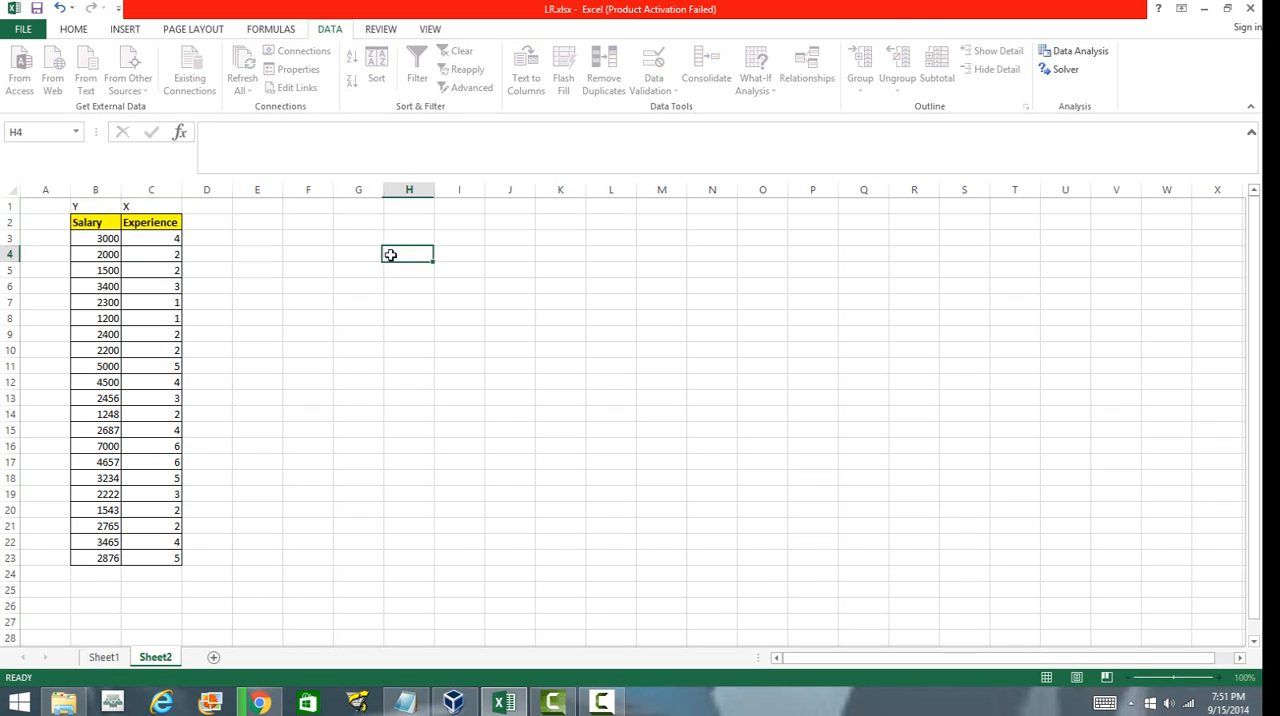
pyautogui.click(165, 206)
pyautogui.click(97, 201)
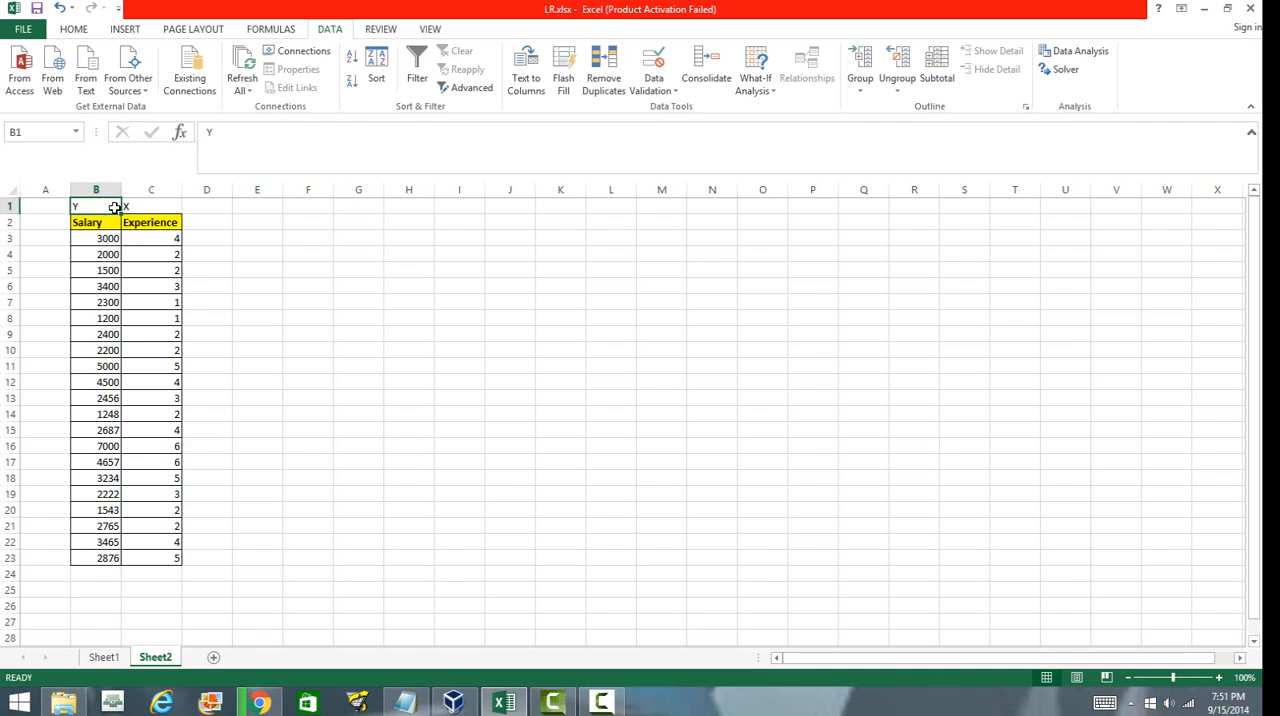
pyautogui.click(337, 420)
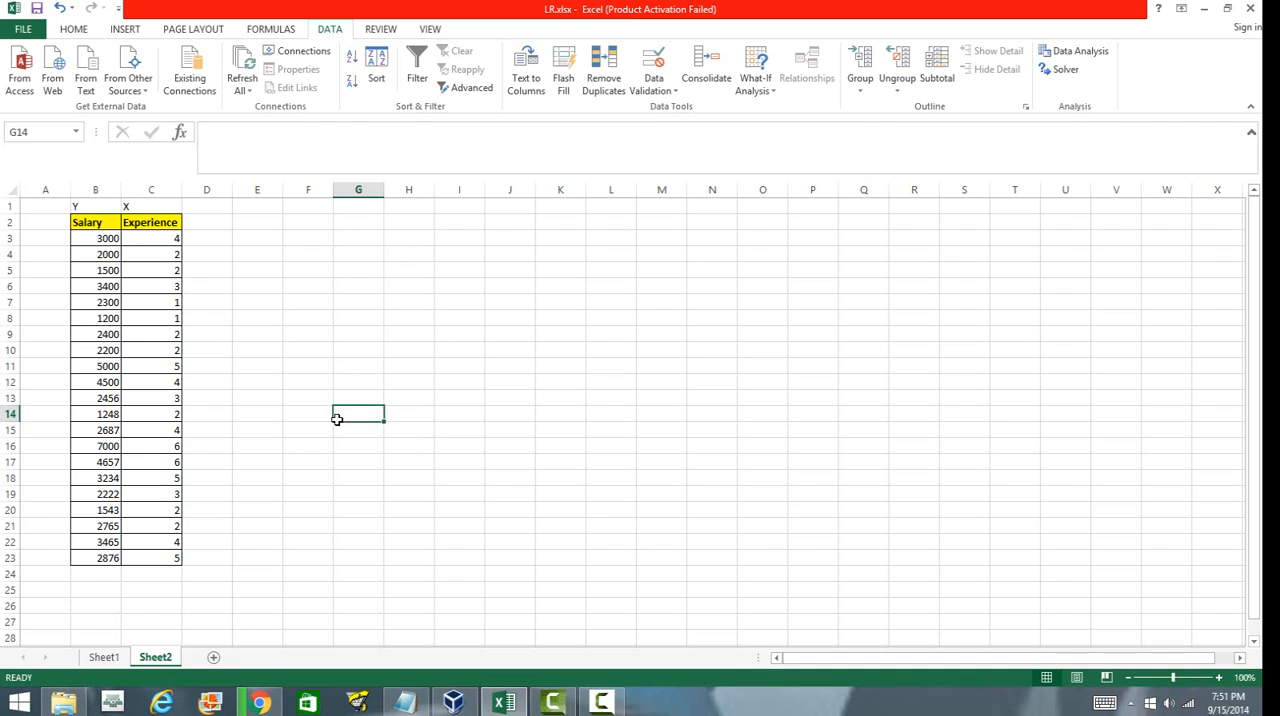
pyautogui.click(905, 366)
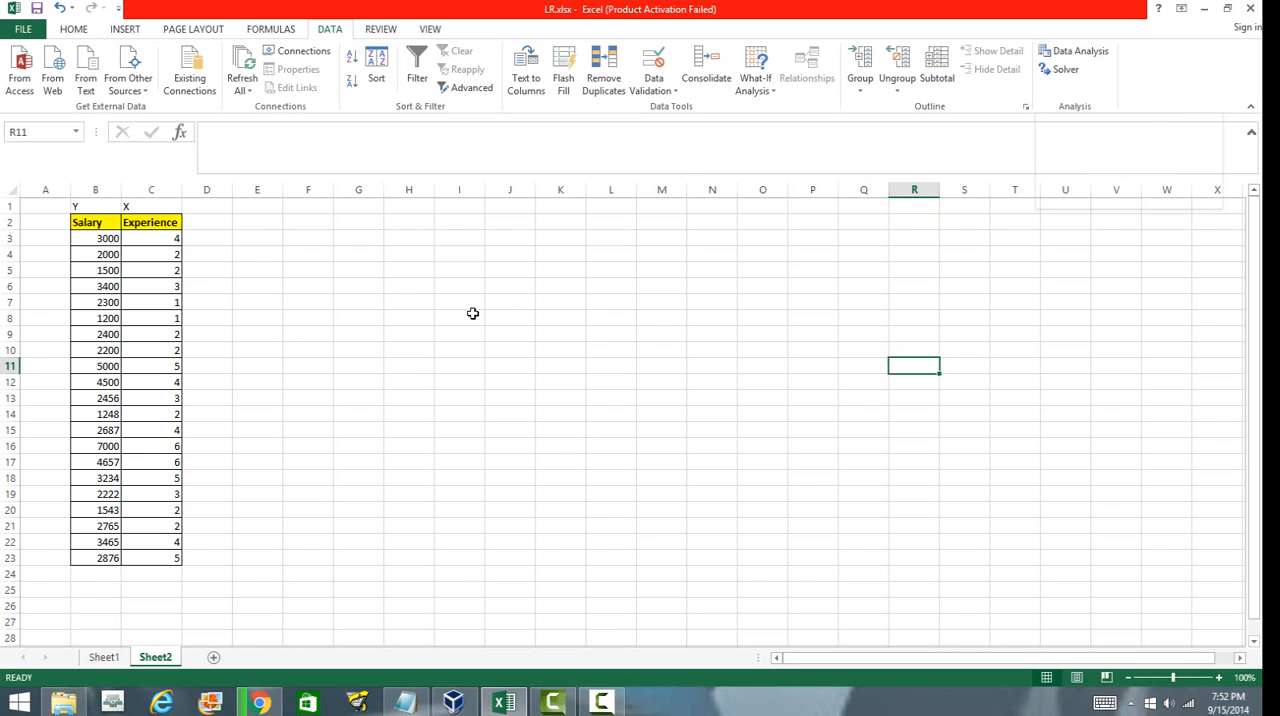
pyautogui.click(440, 399)
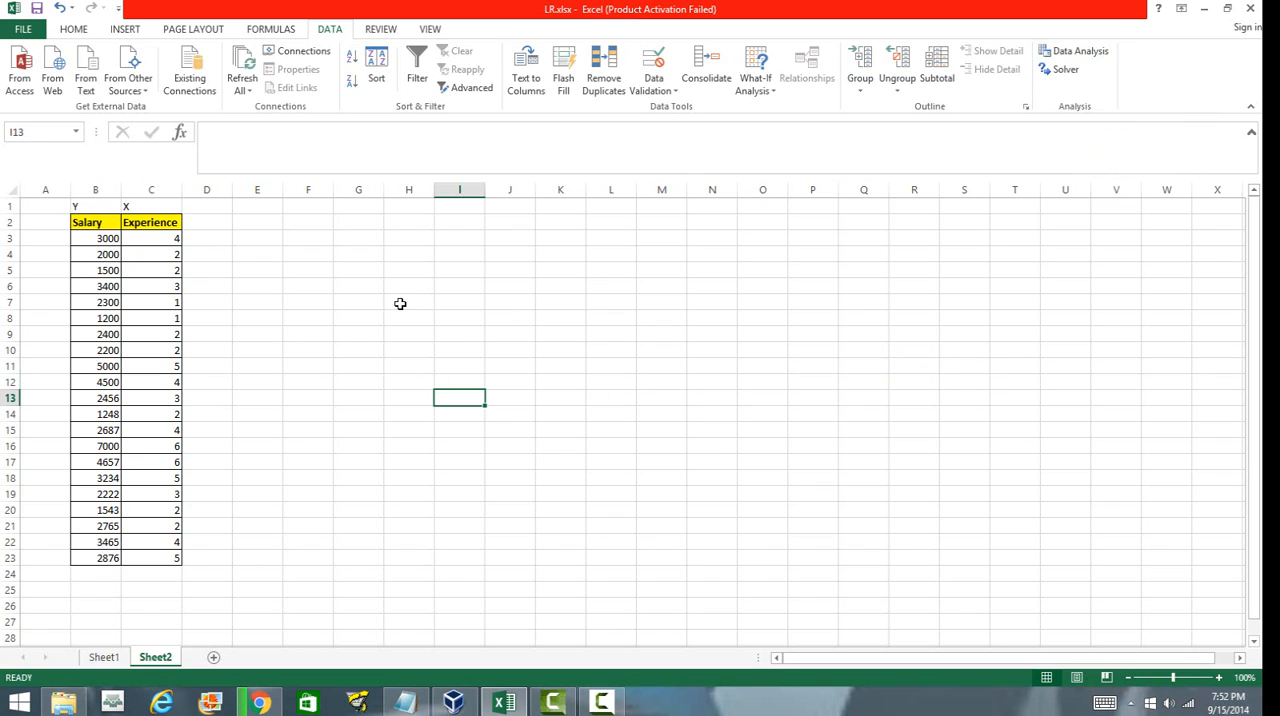
# Open the Excel Add-ins manager to check the Analysis ToolPak add-in, then close it.
pyautogui.click(23, 30)
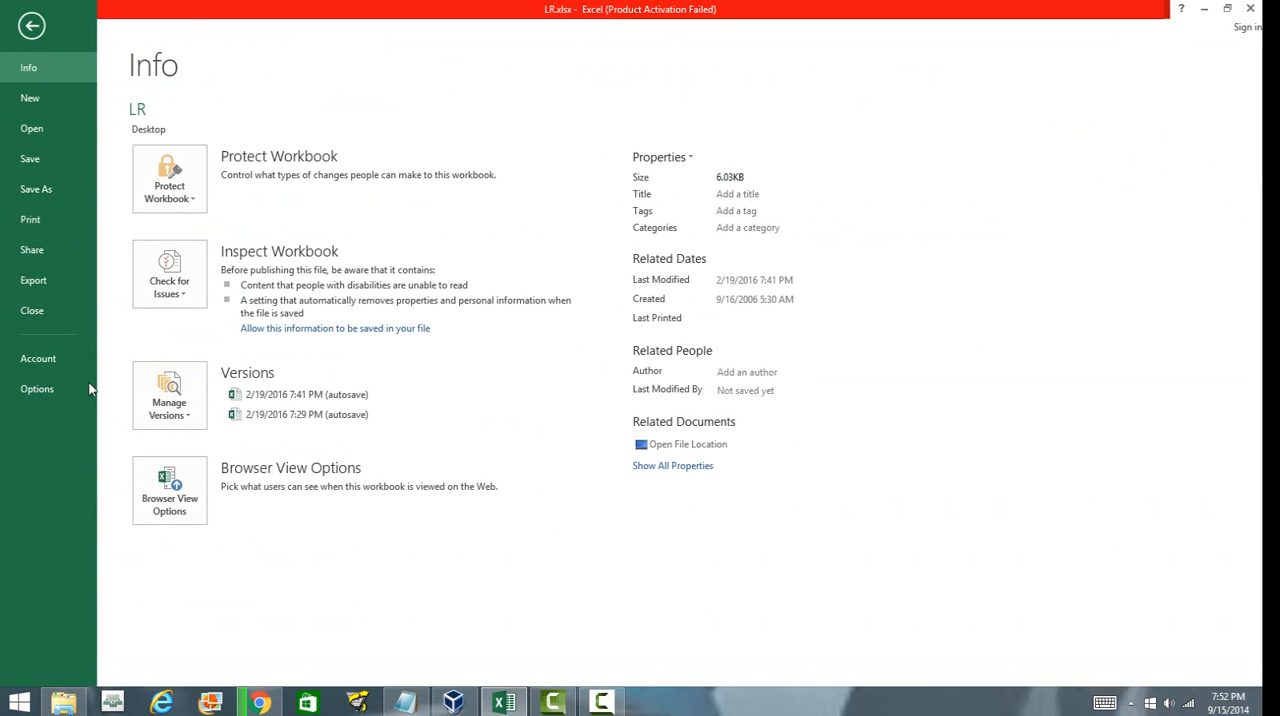
pyautogui.click(45, 389)
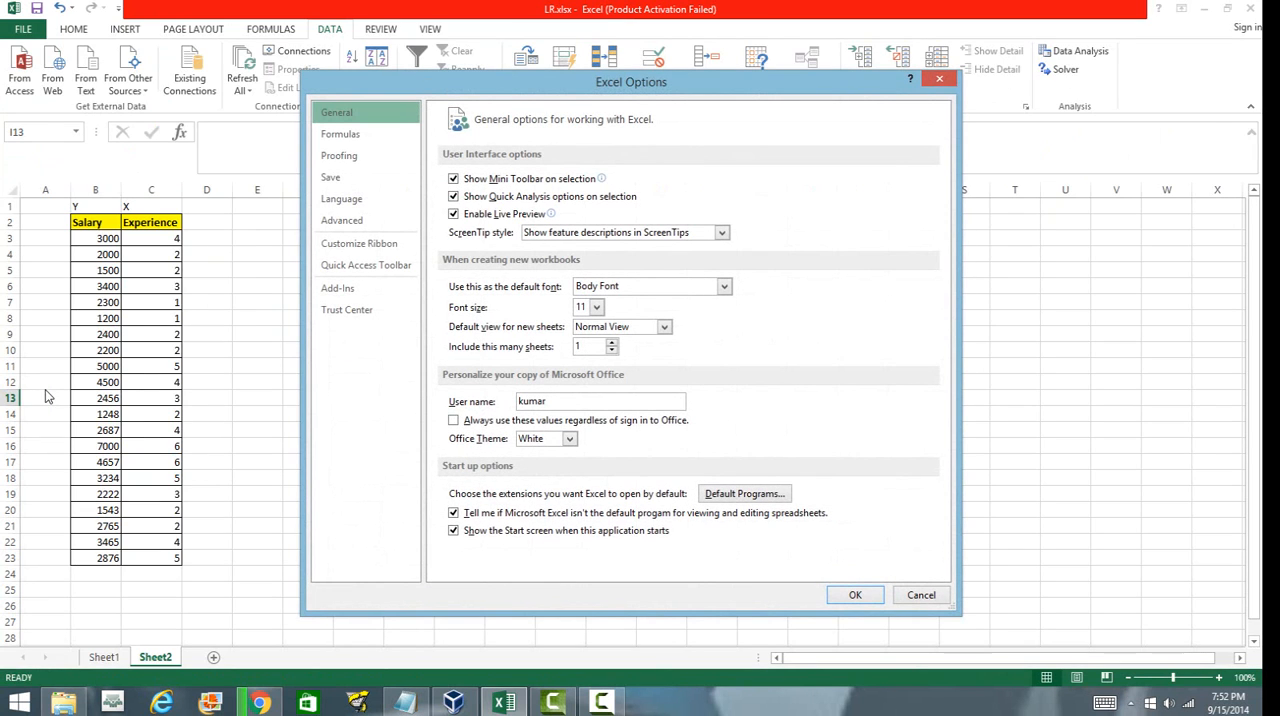
pyautogui.click(338, 292)
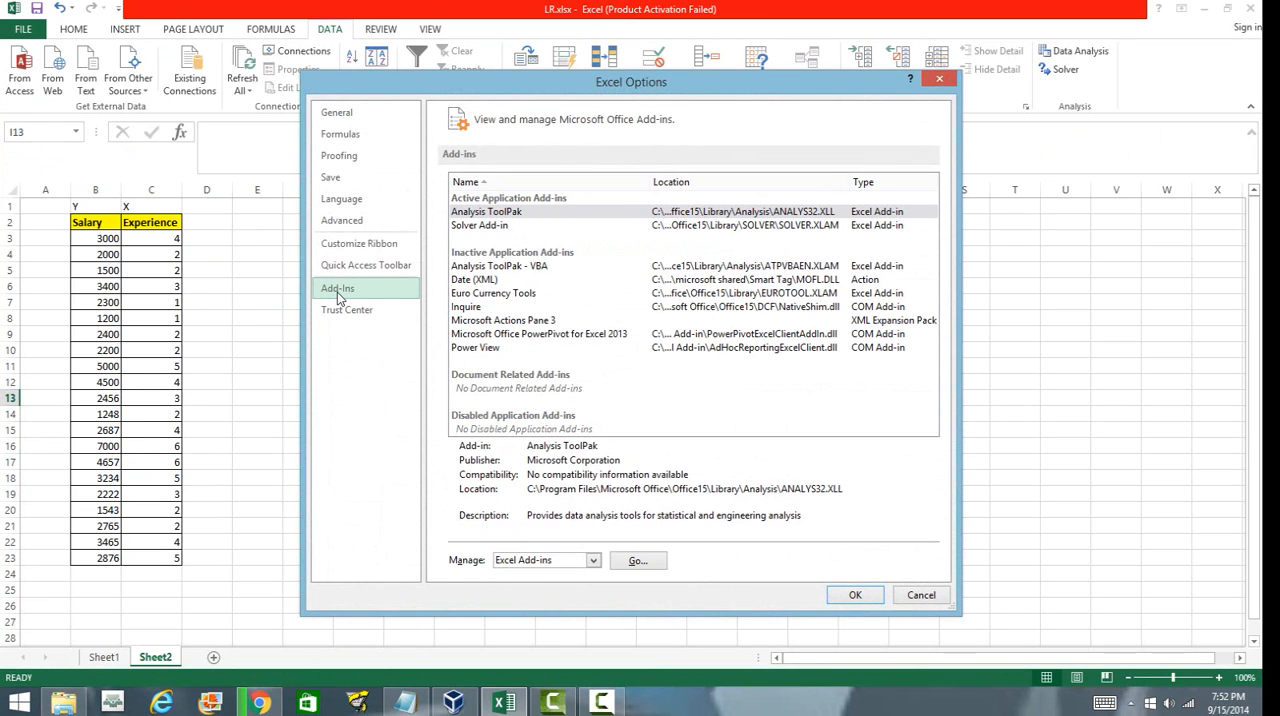
pyautogui.click(637, 561)
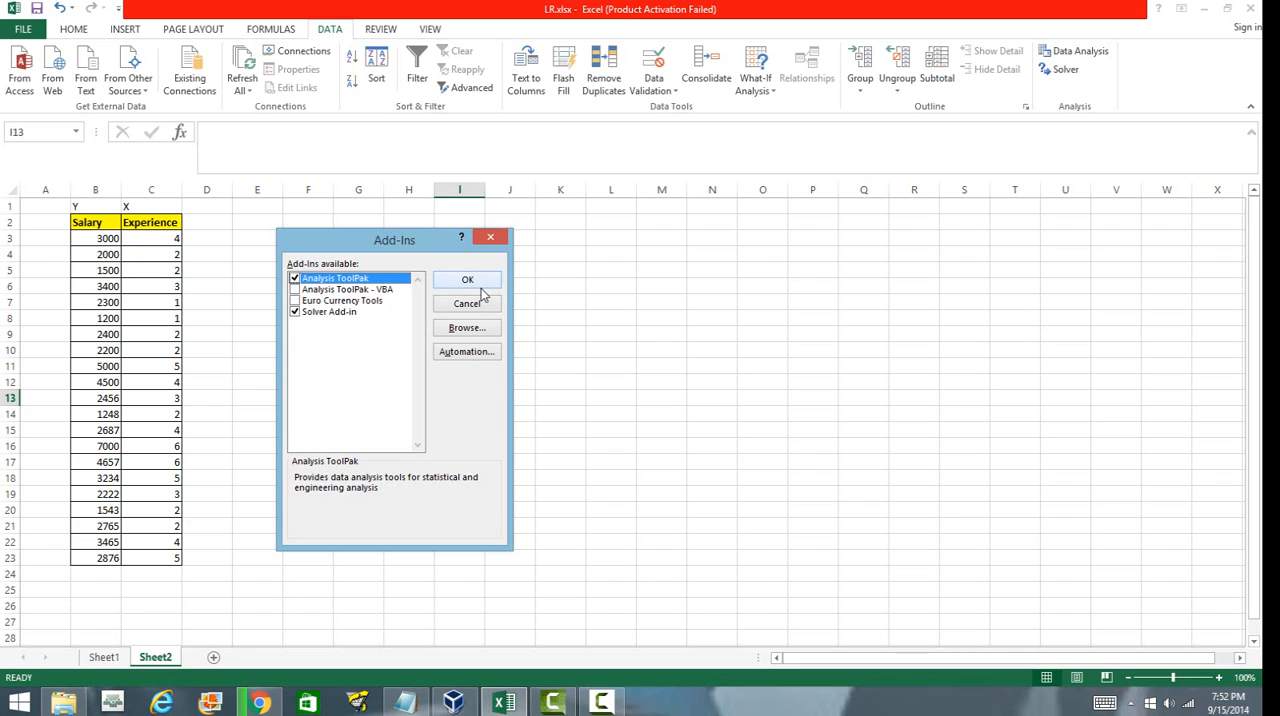
pyautogui.click(496, 239)
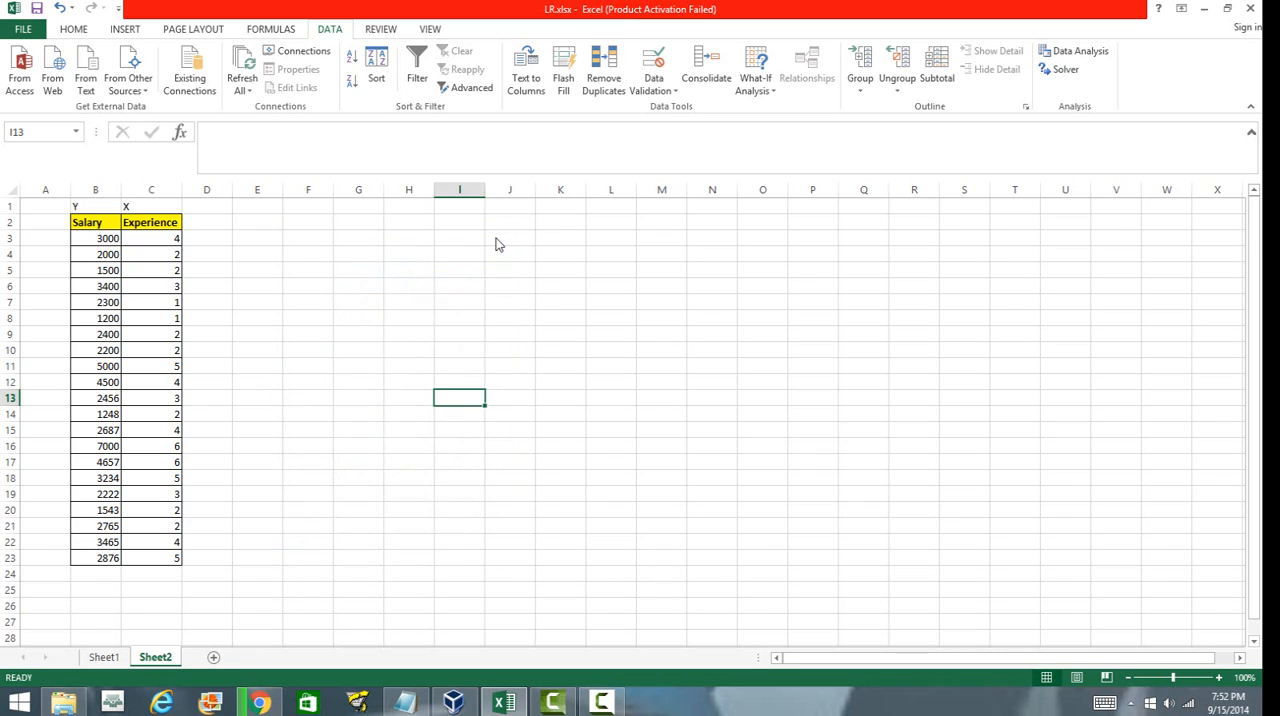
pyautogui.click(711, 384)
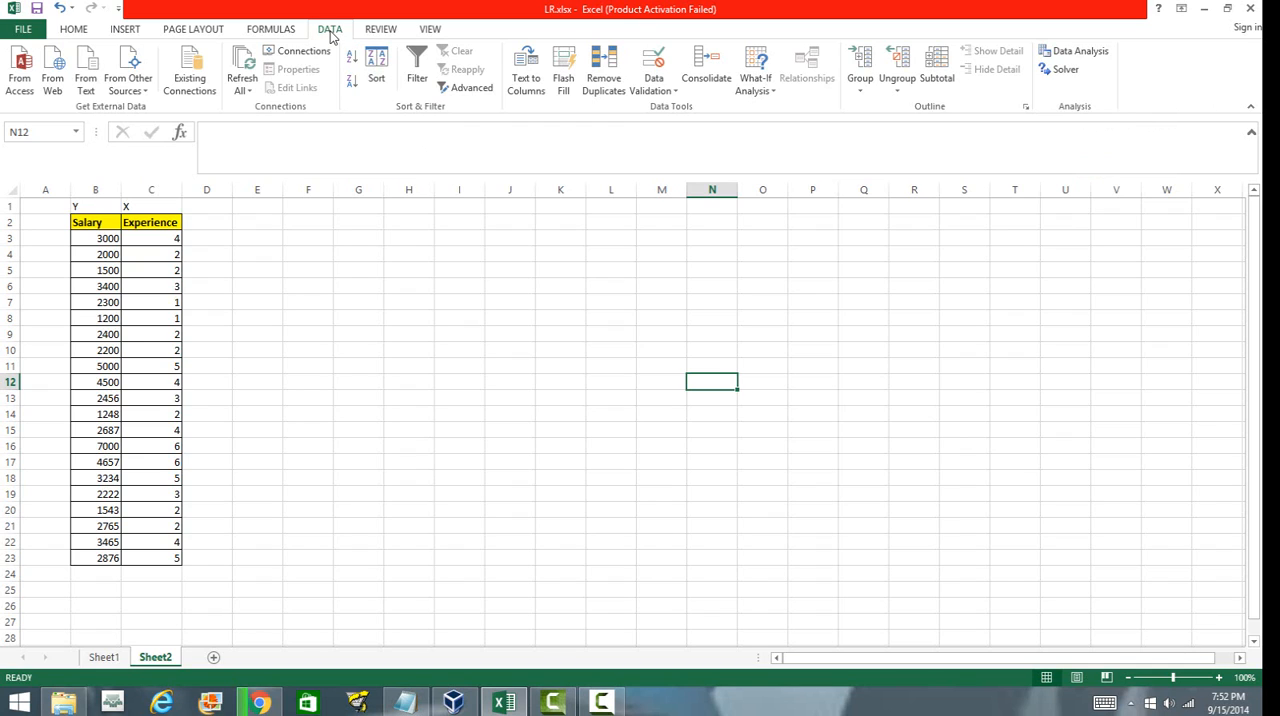
# Open Data Analysis and choose the Regression tool.
pyautogui.click(1080, 57)
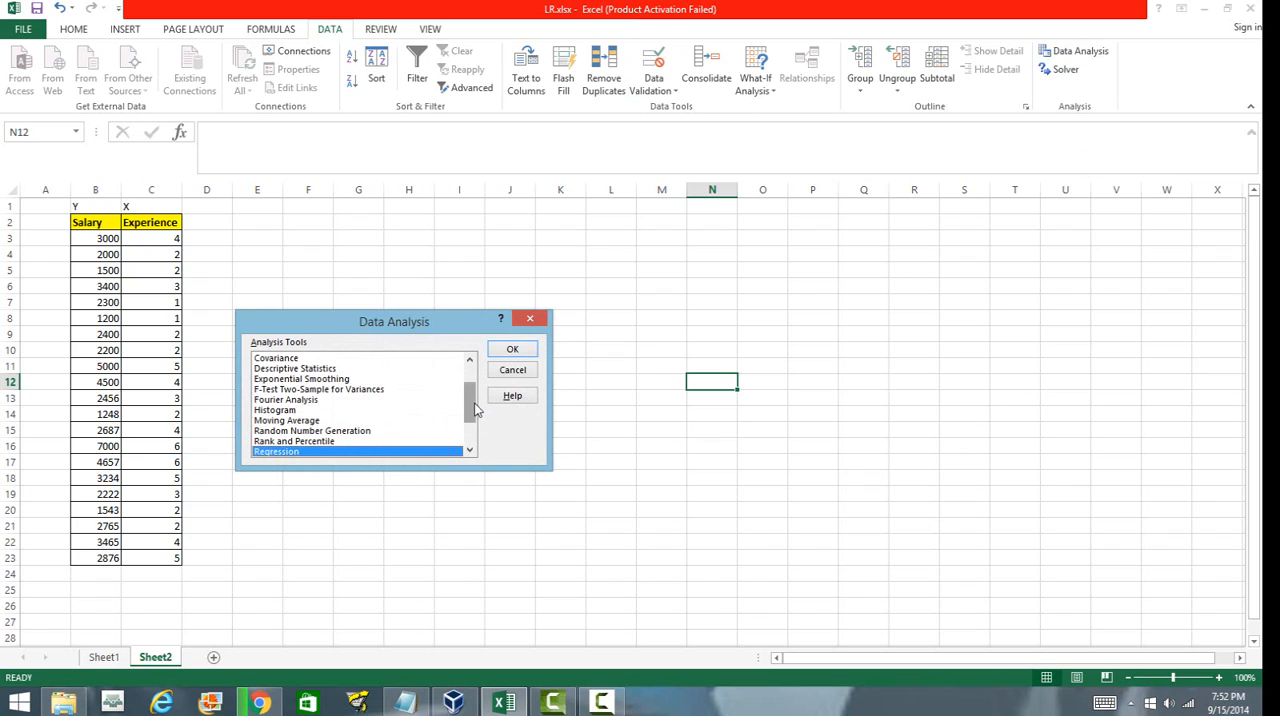
pyautogui.moveTo(470, 410); pyautogui.dragTo(471, 432)
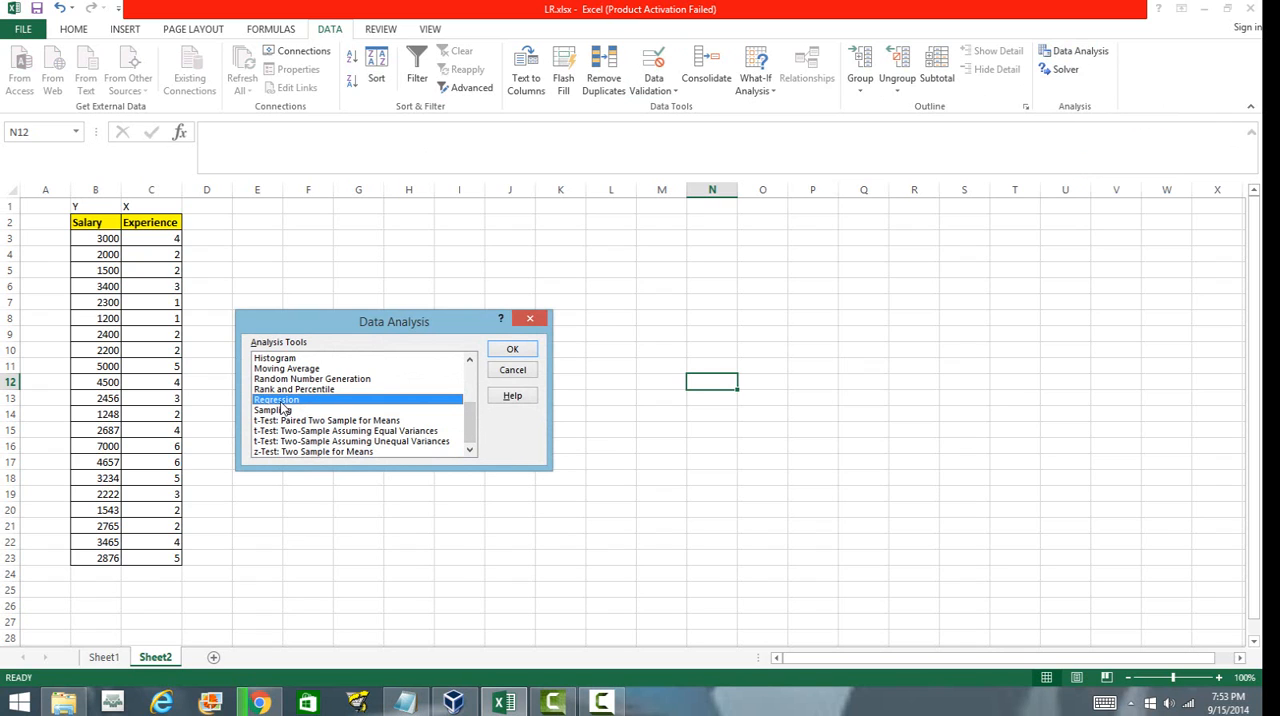
pyautogui.click(513, 351)
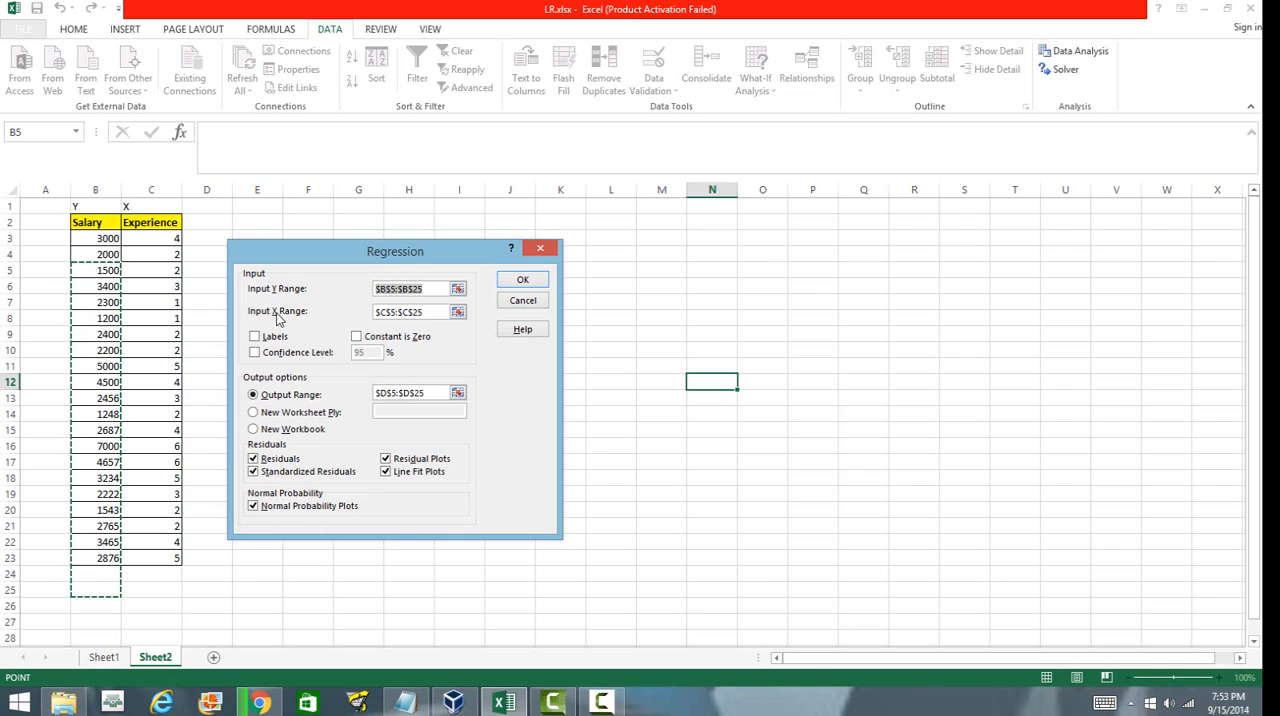
# Set the Input Y Range to the salary values $B$3:$B$23 and the Input X Range to $C$3:$C$23.
pyautogui.click(458, 289)
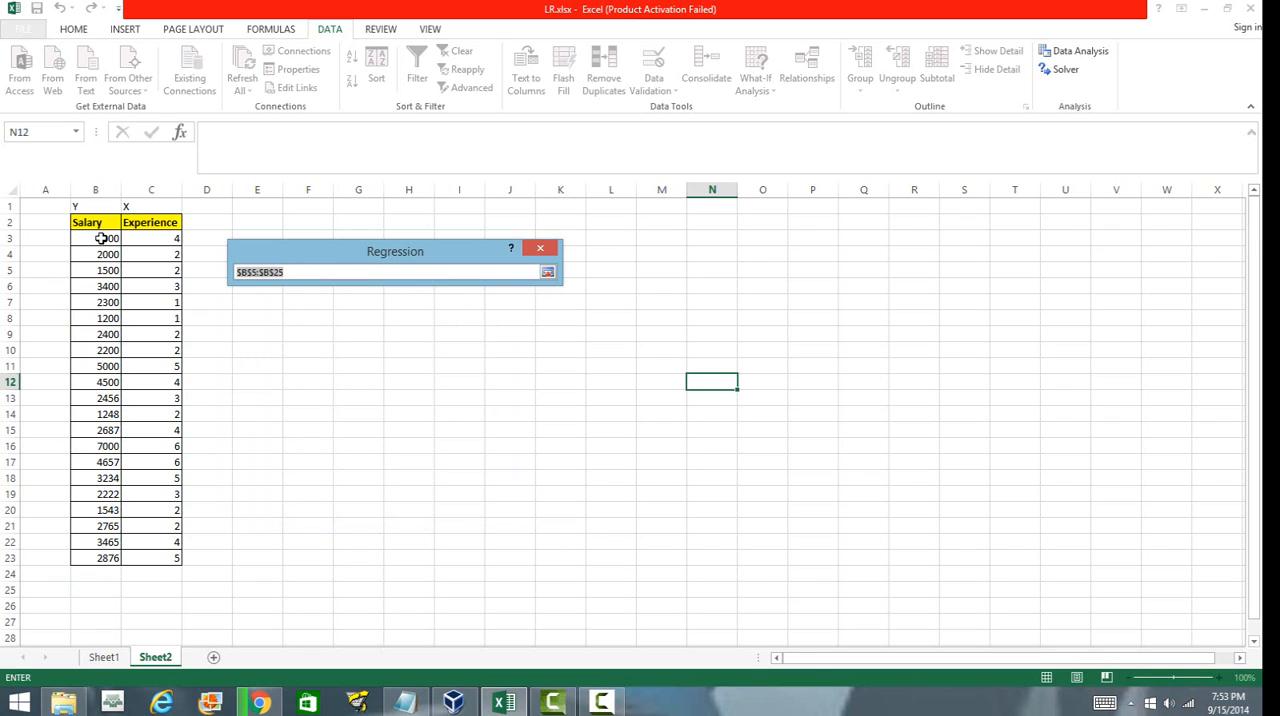
pyautogui.moveTo(103, 238); pyautogui.dragTo(104, 558)
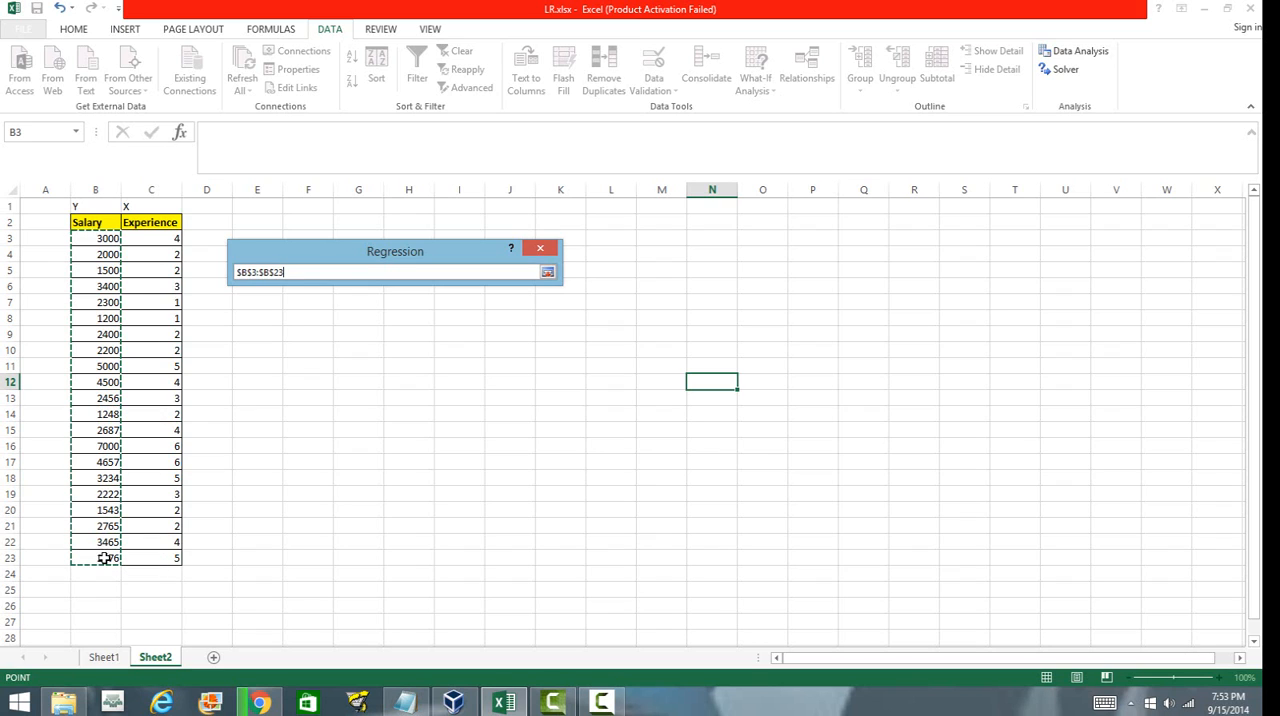
pyautogui.click(548, 272)
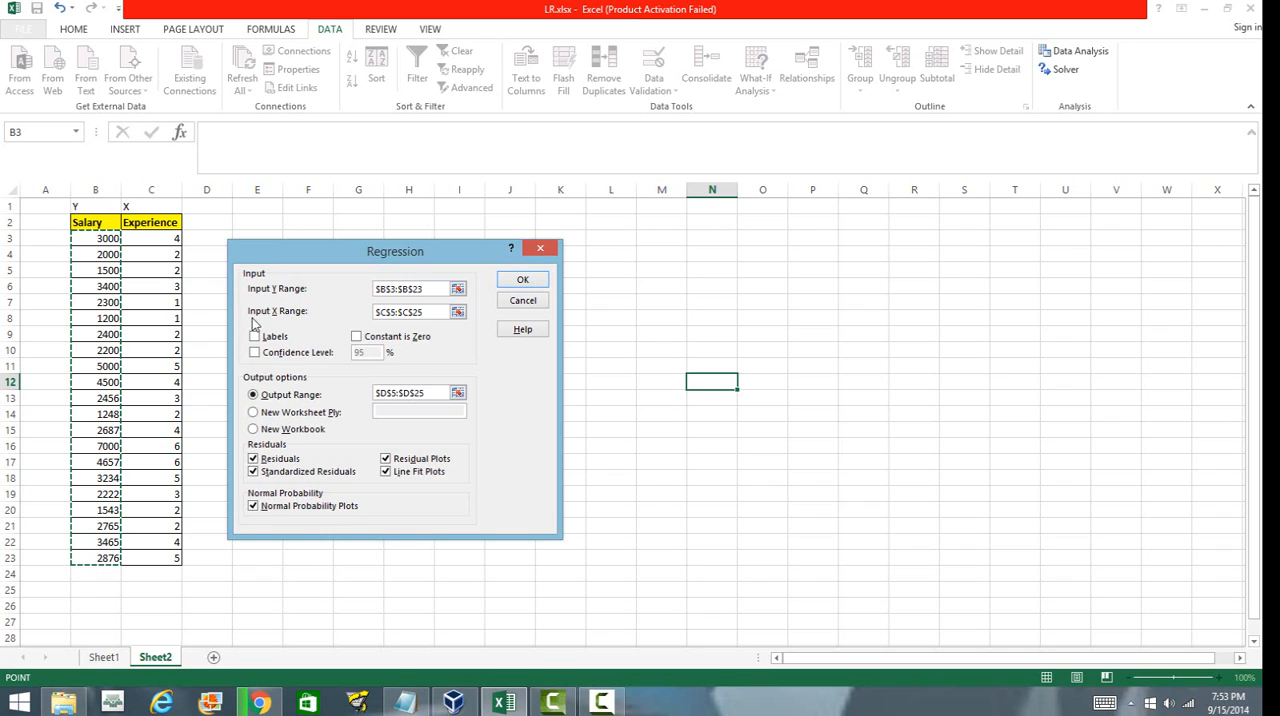
pyautogui.click(458, 312)
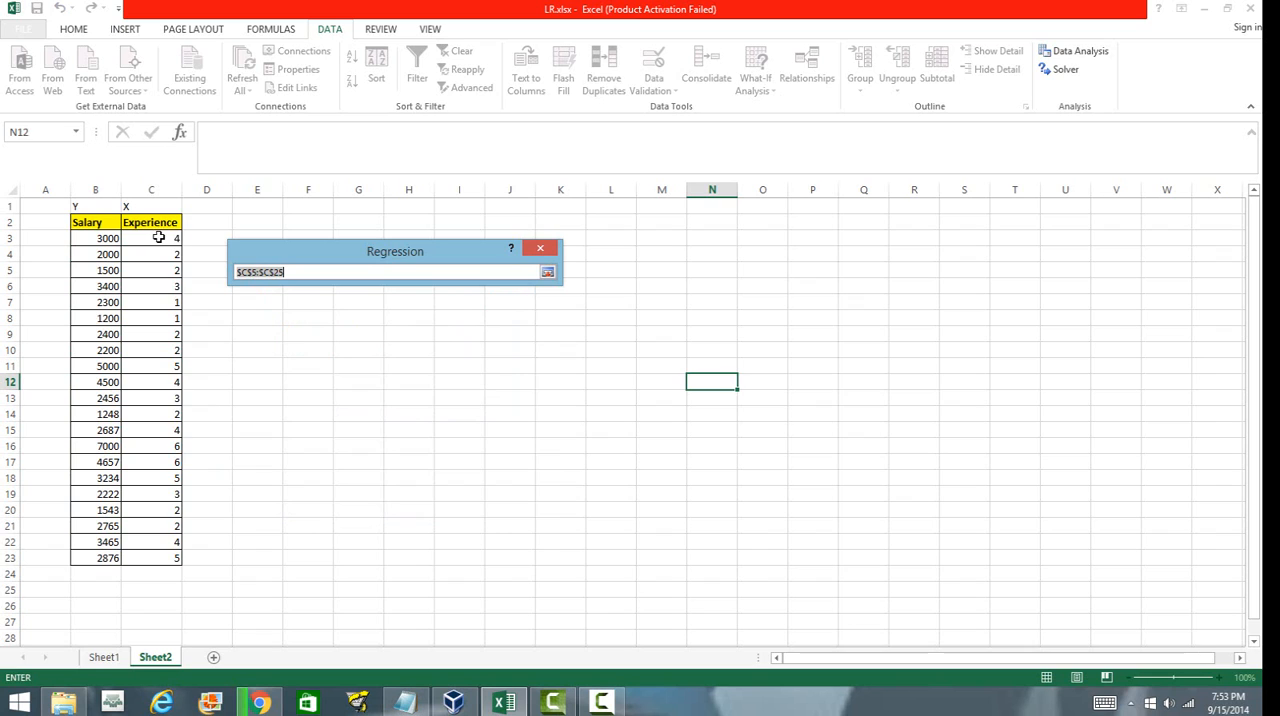
pyautogui.moveTo(157, 237); pyautogui.dragTo(172, 560)
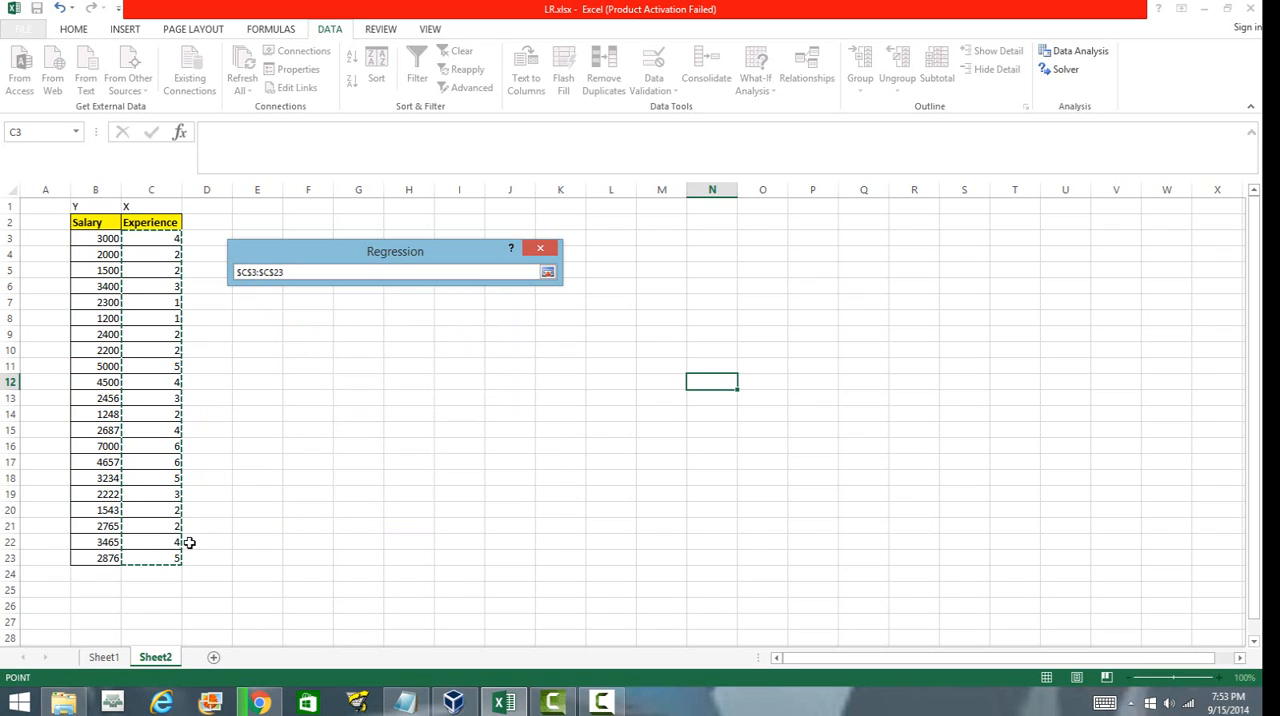
pyautogui.click(547, 272)
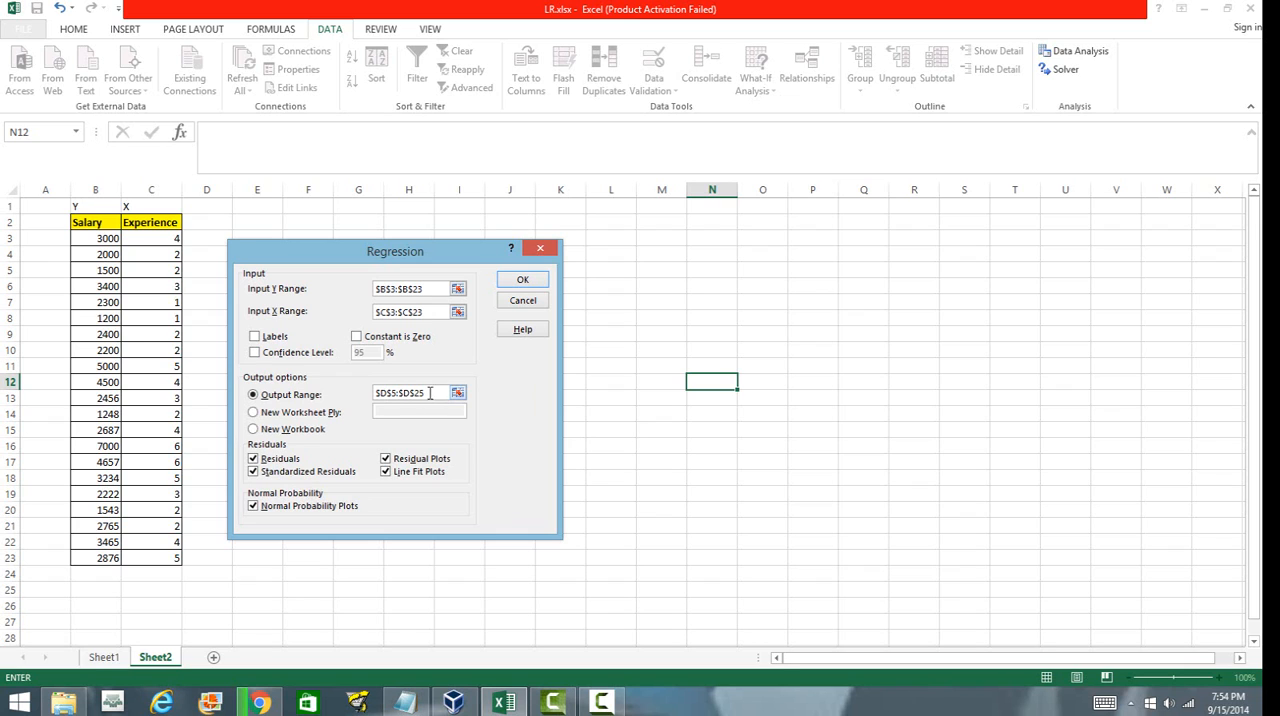
# Enable Confidence Level at 95% and set the Output Range to $D$3:$D$23.
pyautogui.click(258, 353)
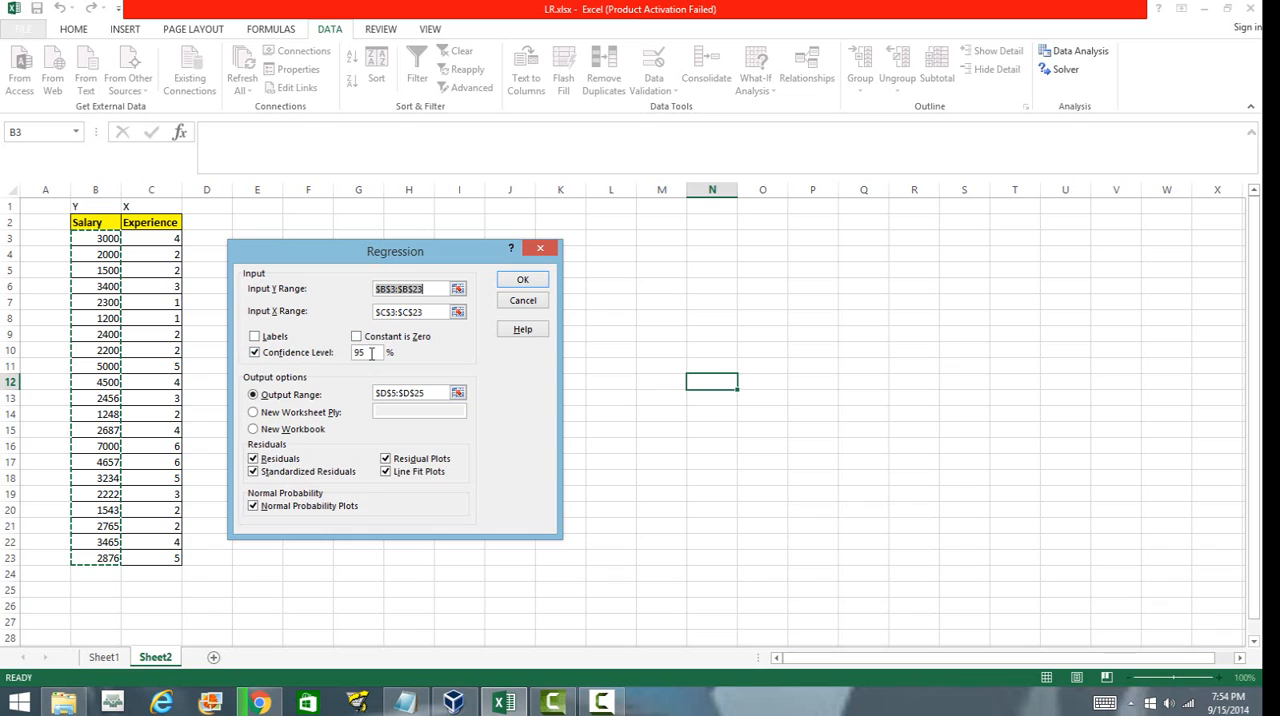
pyautogui.click(371, 353)
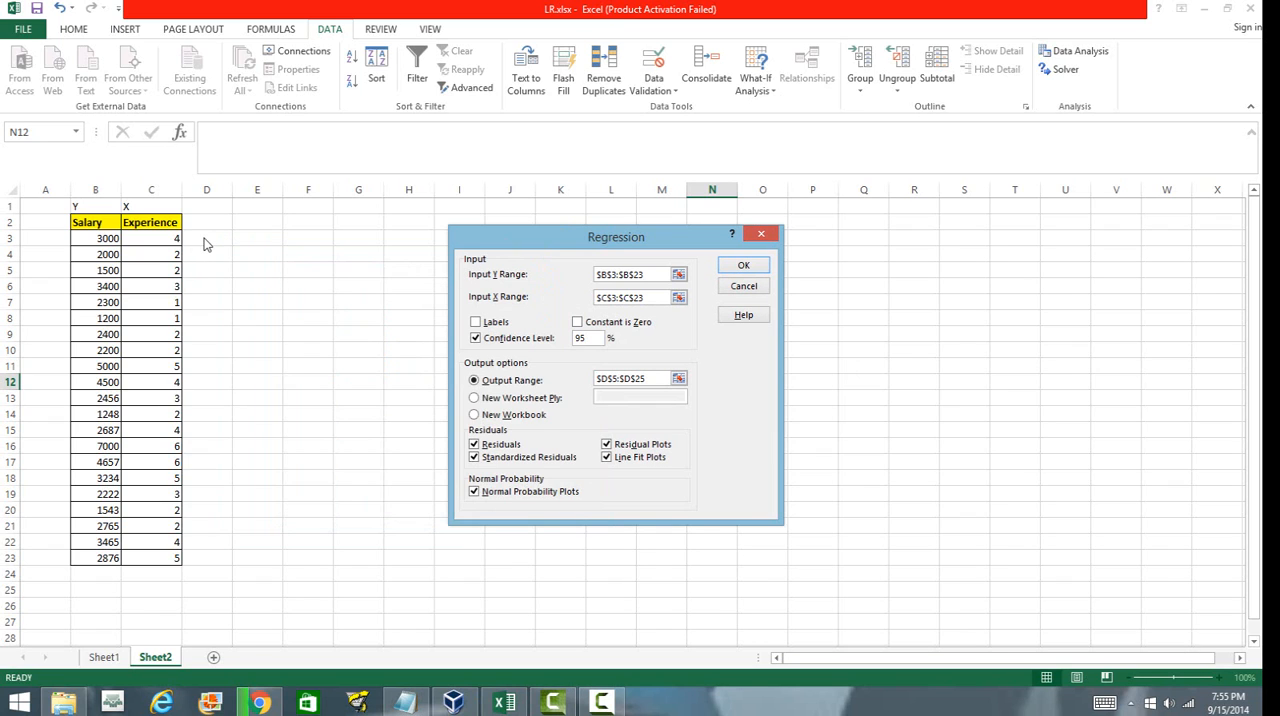
pyautogui.click(679, 378)
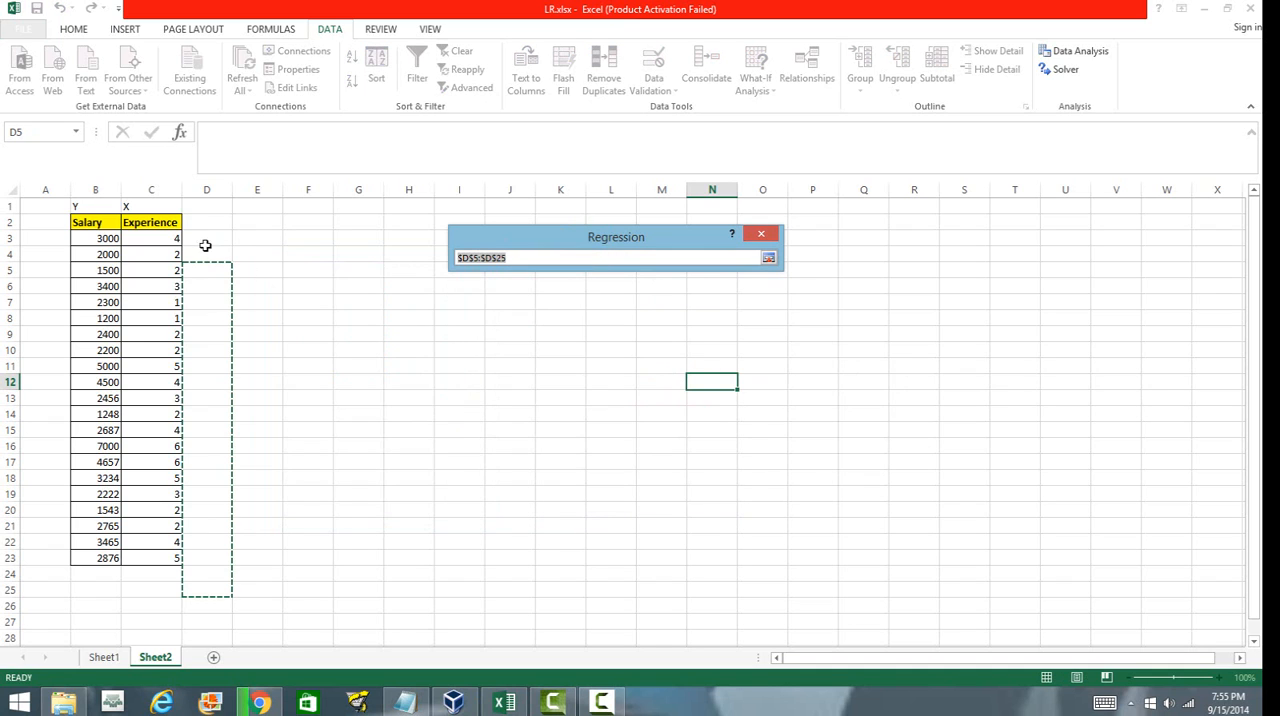
pyautogui.moveTo(207, 240); pyautogui.dragTo(221, 559)
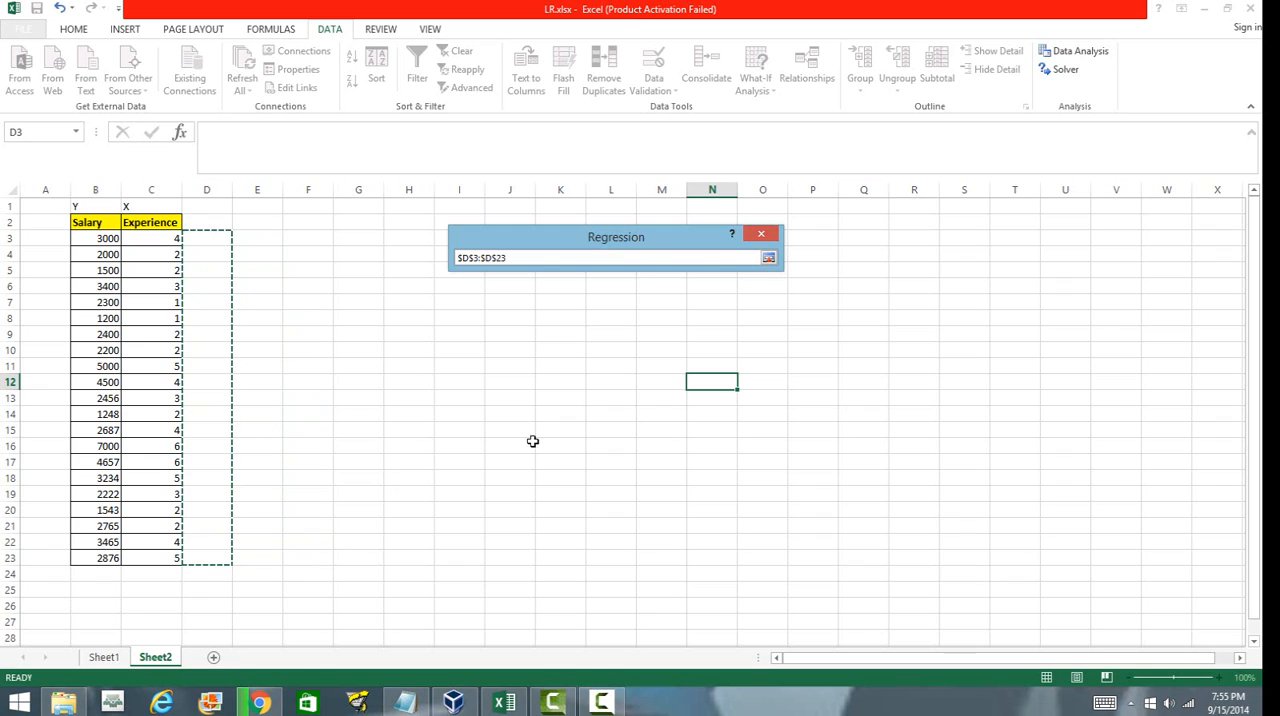
pyautogui.click(768, 259)
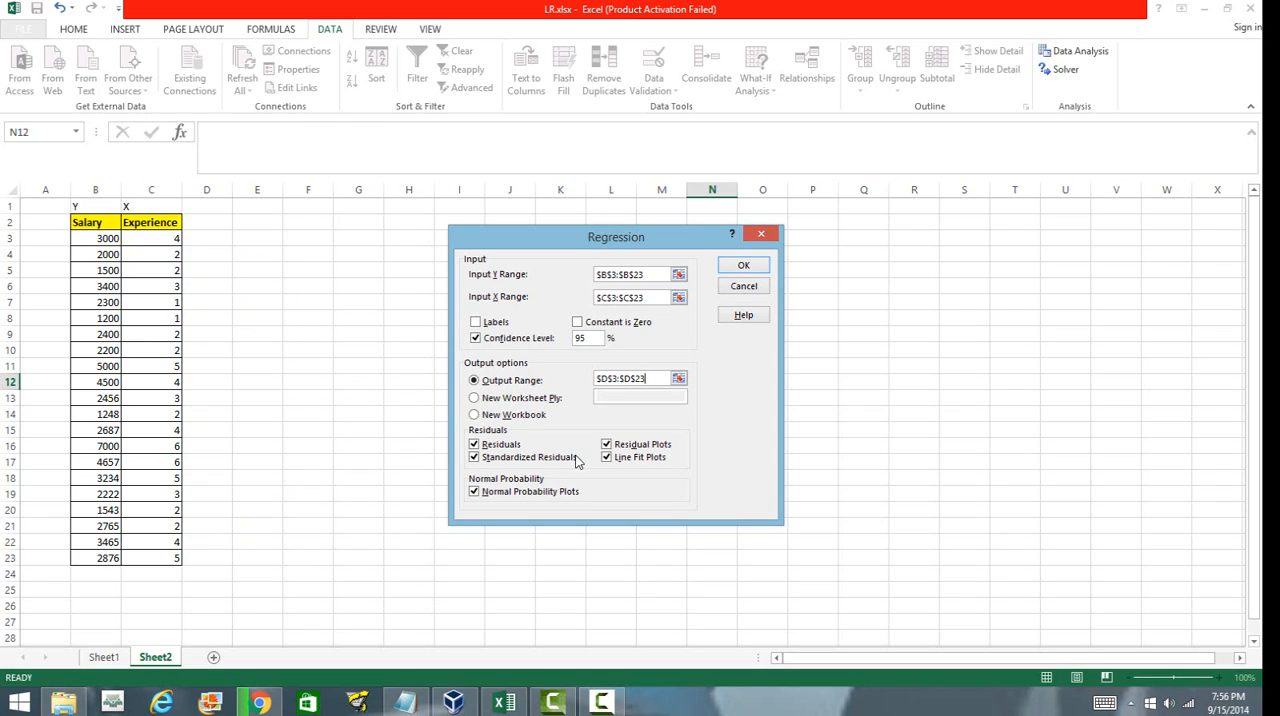
# Run the regression with residuals, standardized residuals, residual plots, line fit plots and normal probability plots enabled.
pyautogui.click(476, 457)
pyautogui.click(475, 493)
pyautogui.click(474, 492)
pyautogui.click(743, 267)
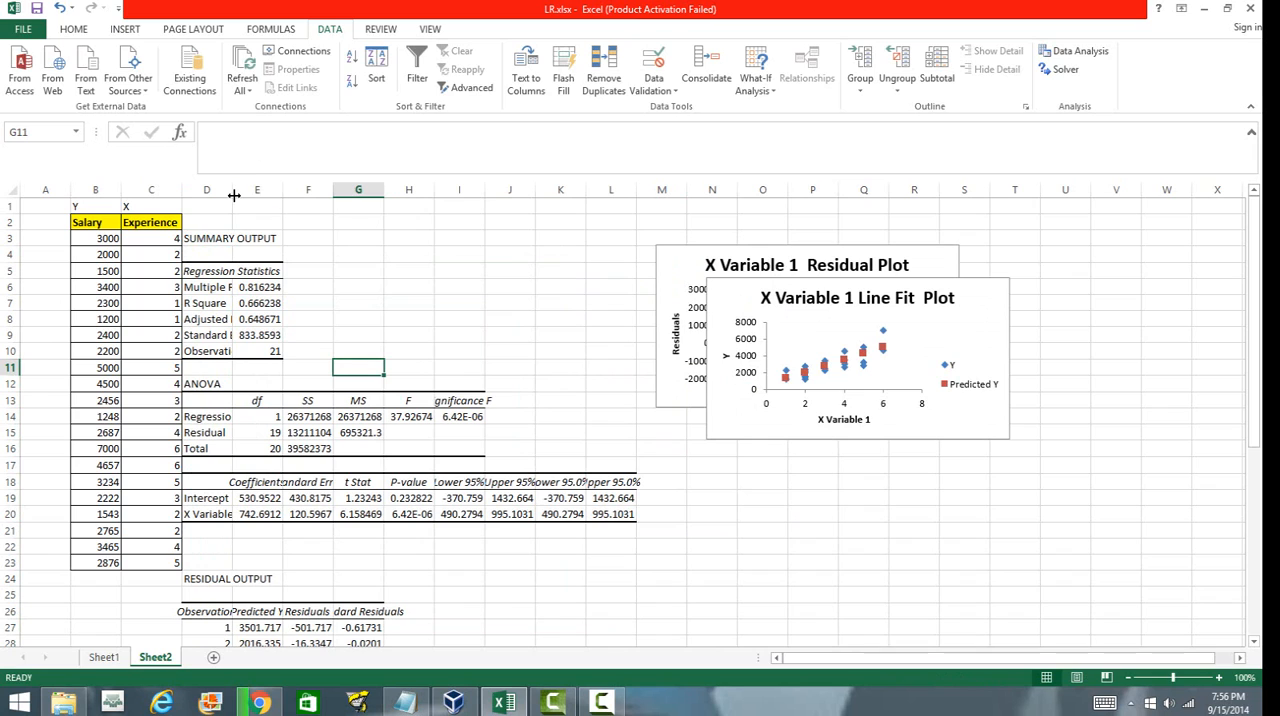
# Widen column D to show the regression statistics labels and inspect Multiple R, R Square and Observations.
pyautogui.moveTo(232, 193); pyautogui.dragTo(290, 197)
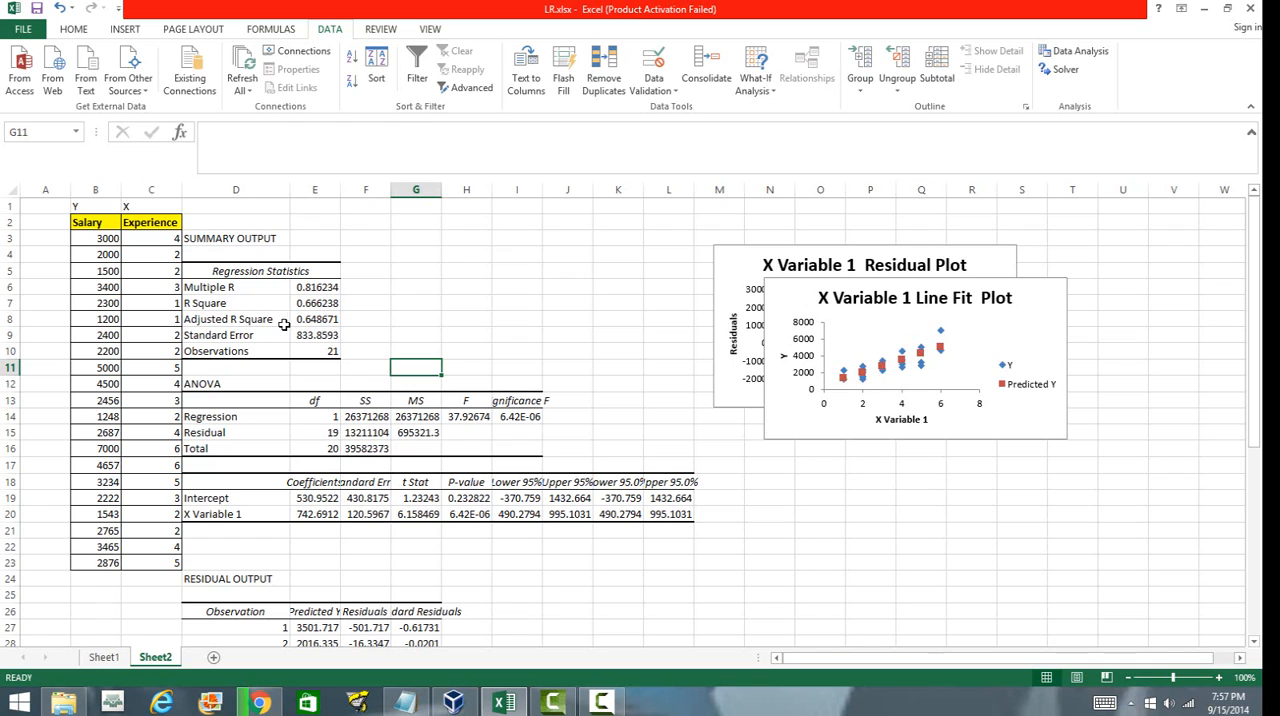
pyautogui.click(334, 352)
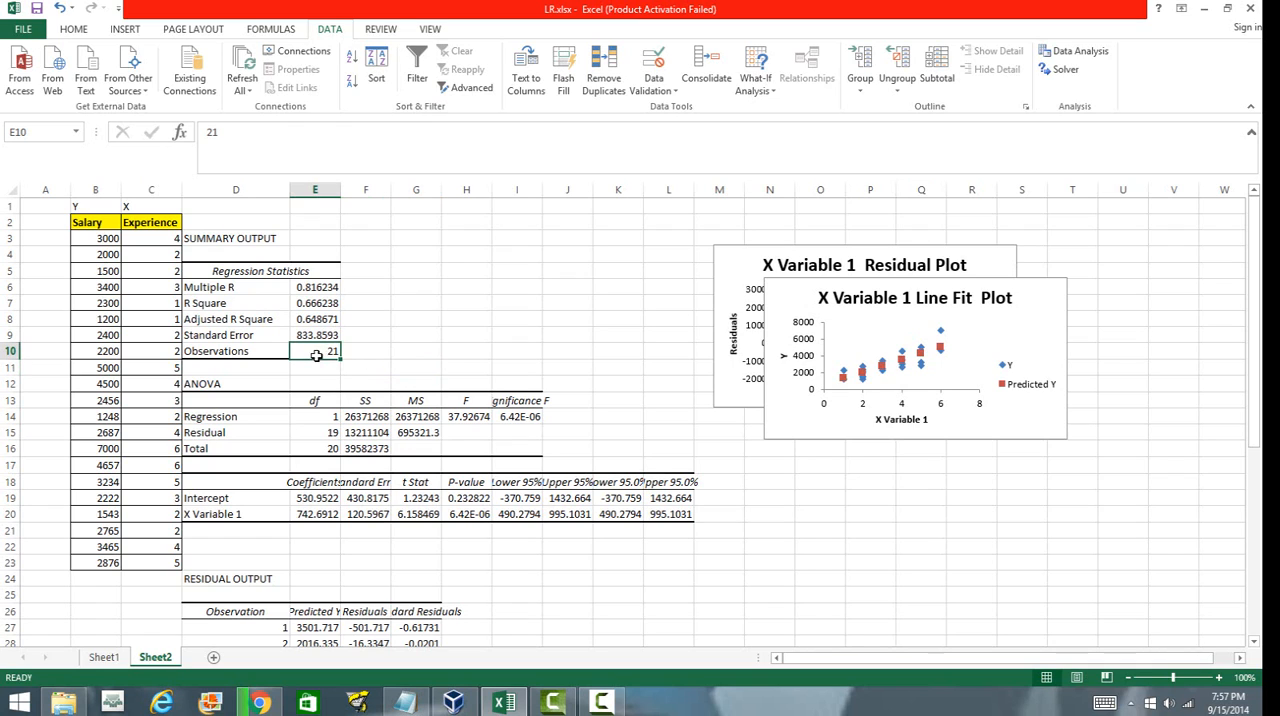
pyautogui.click(478, 330)
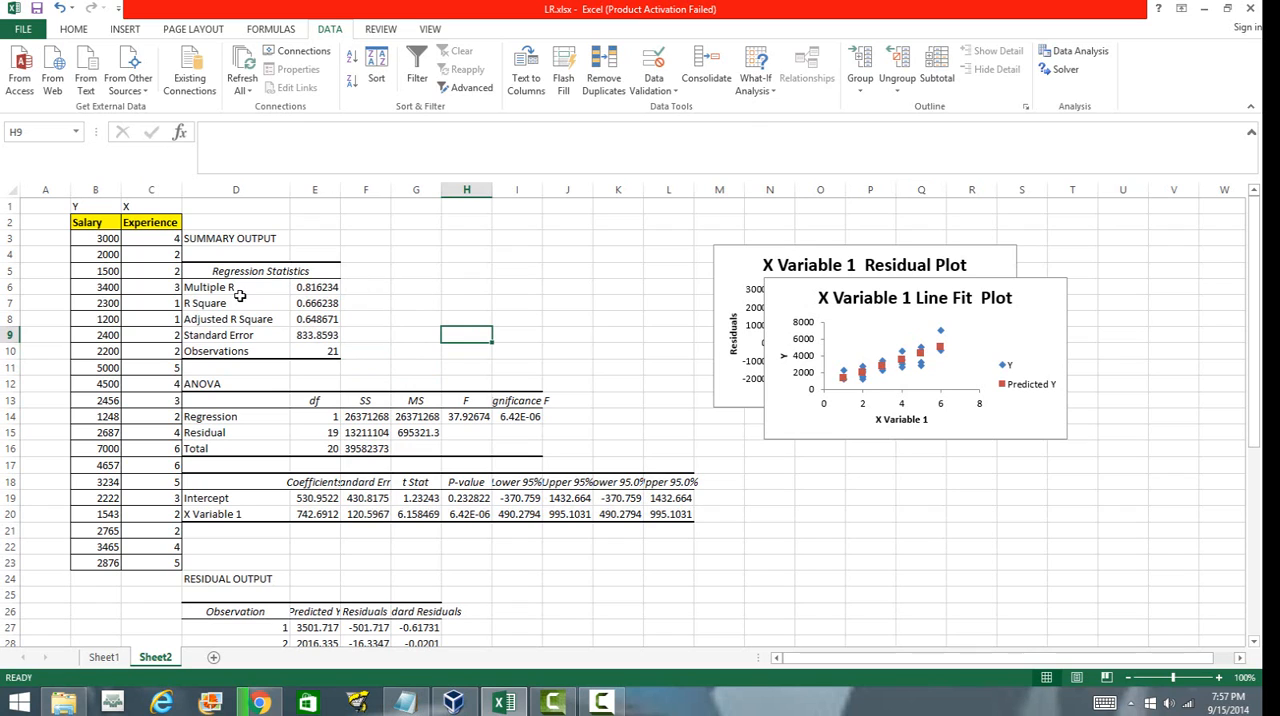
pyautogui.click(304, 287)
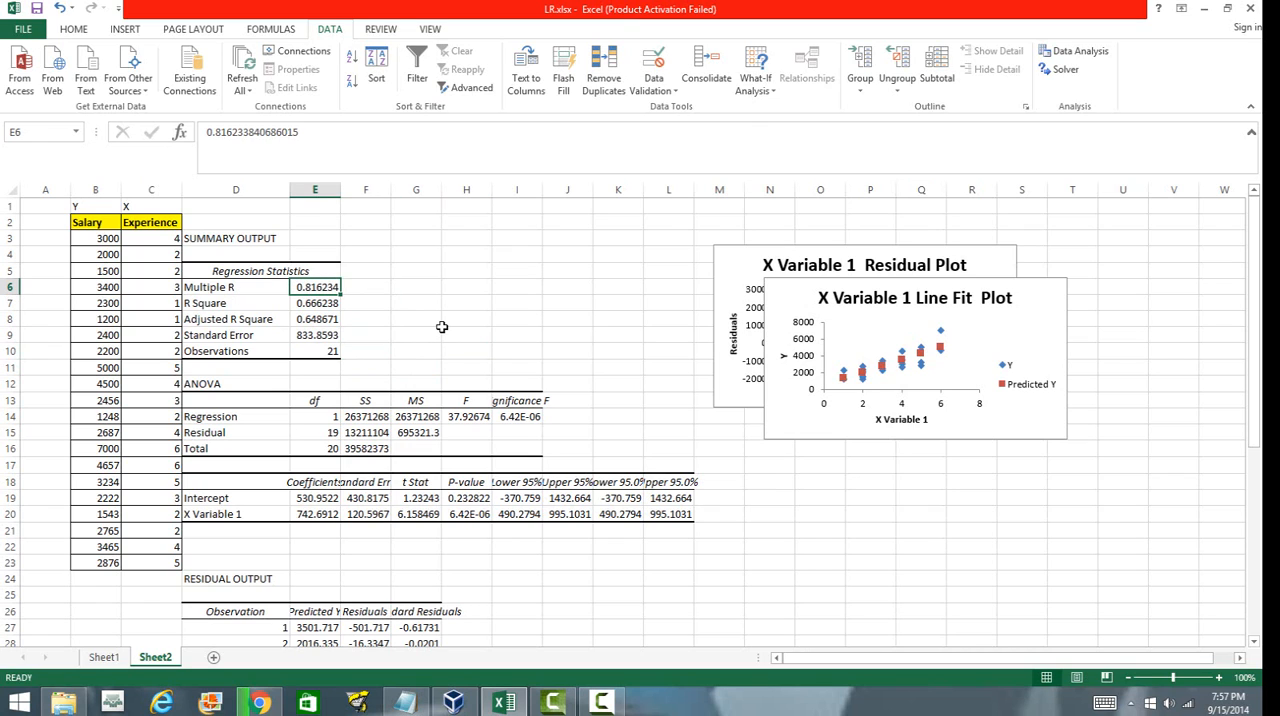
pyautogui.click(400, 334)
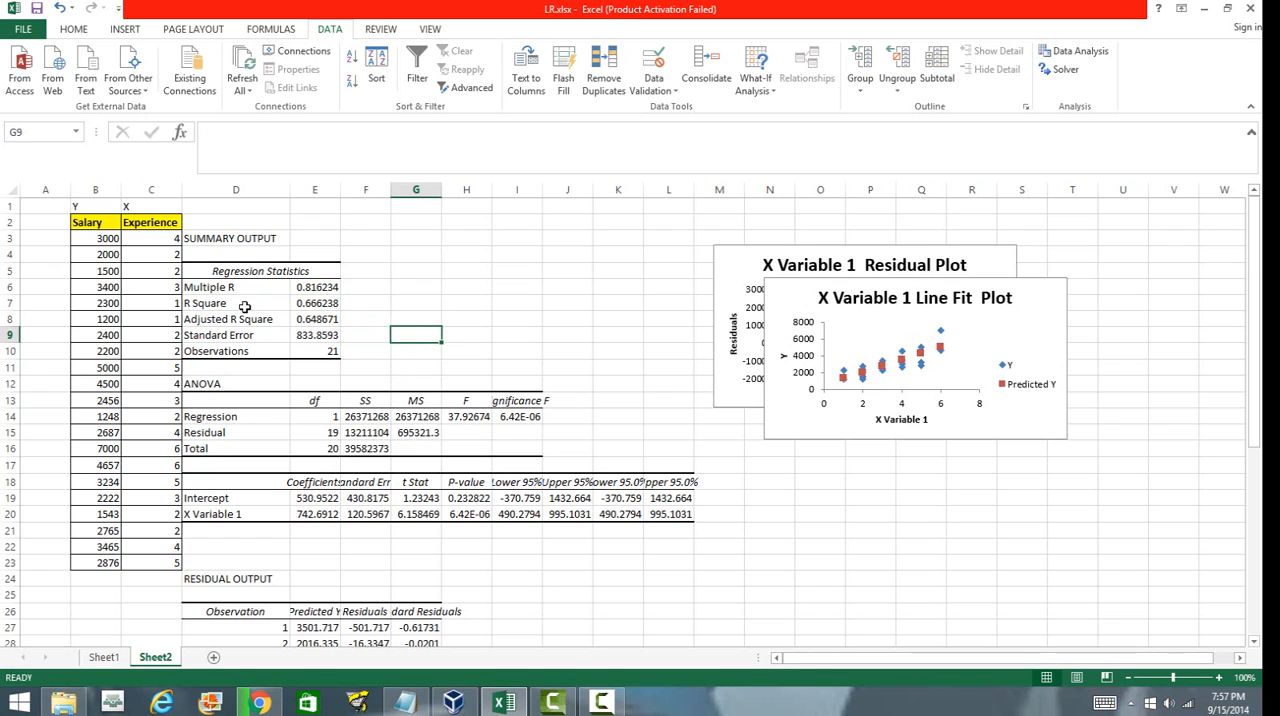
pyautogui.click(222, 303)
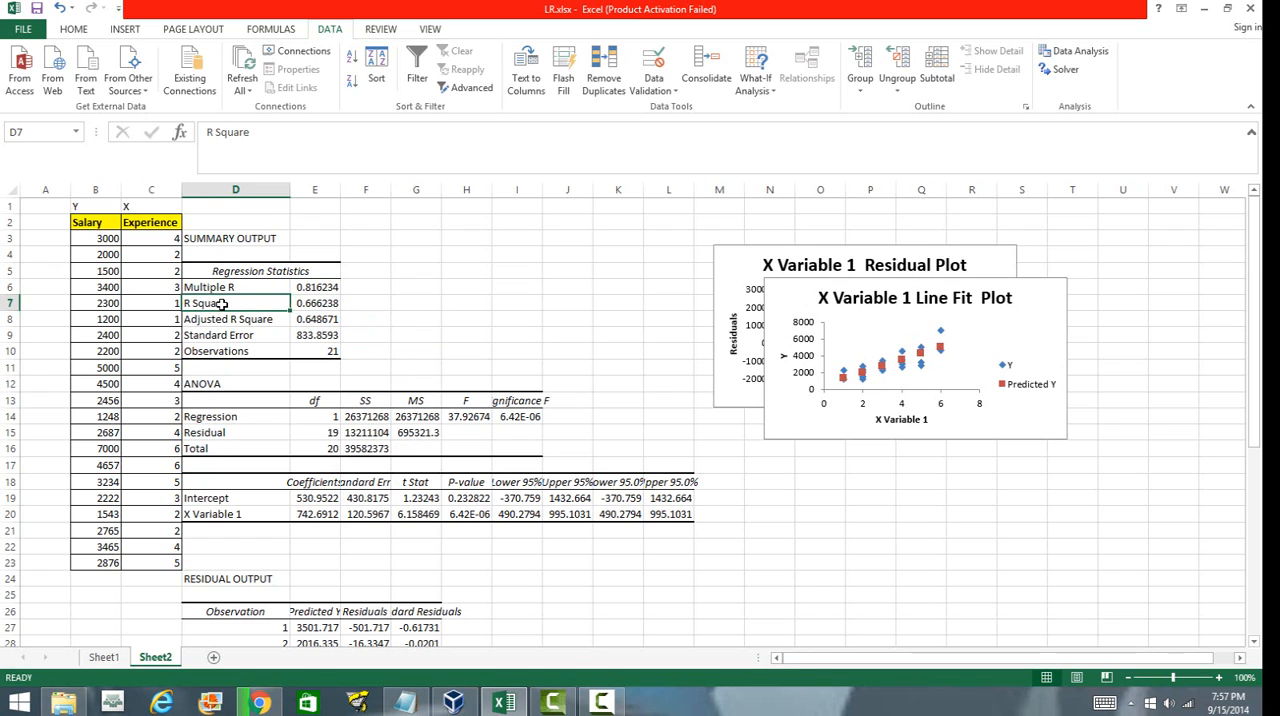
pyautogui.click(313, 303)
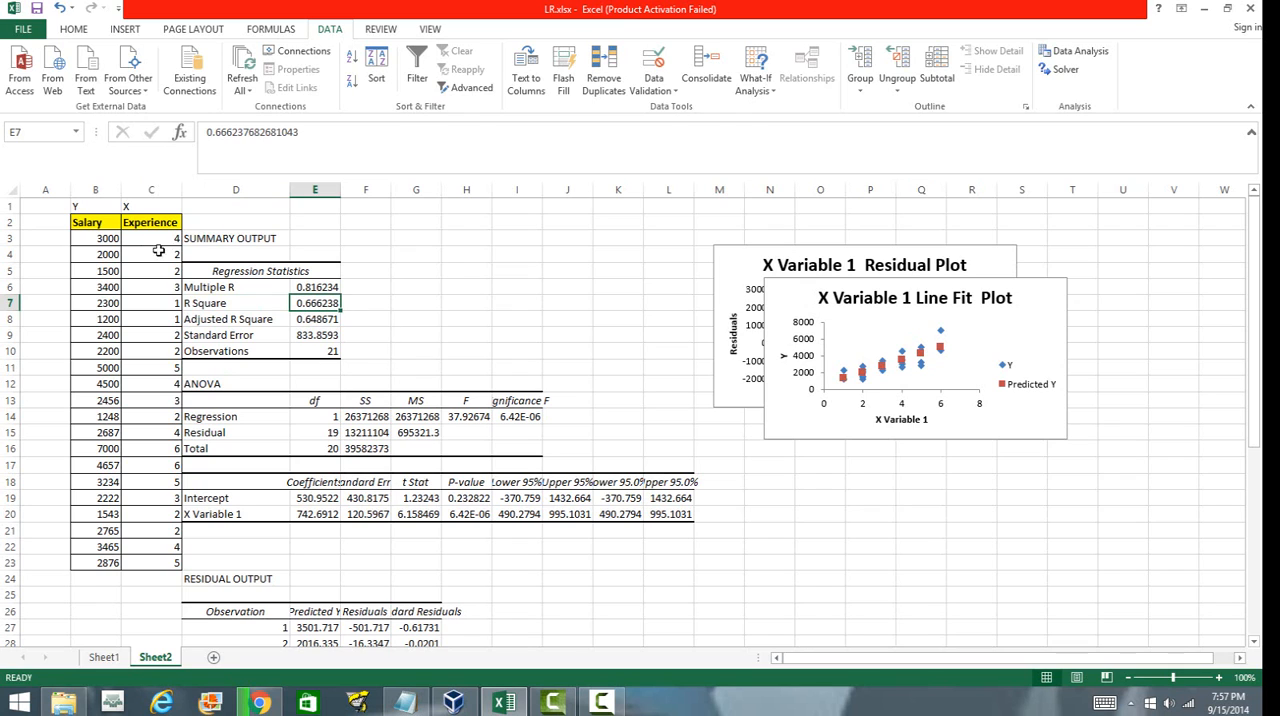
# Examine the salary and experience data ranges alongside the R Square value.
pyautogui.moveTo(108, 238); pyautogui.dragTo(112, 568)
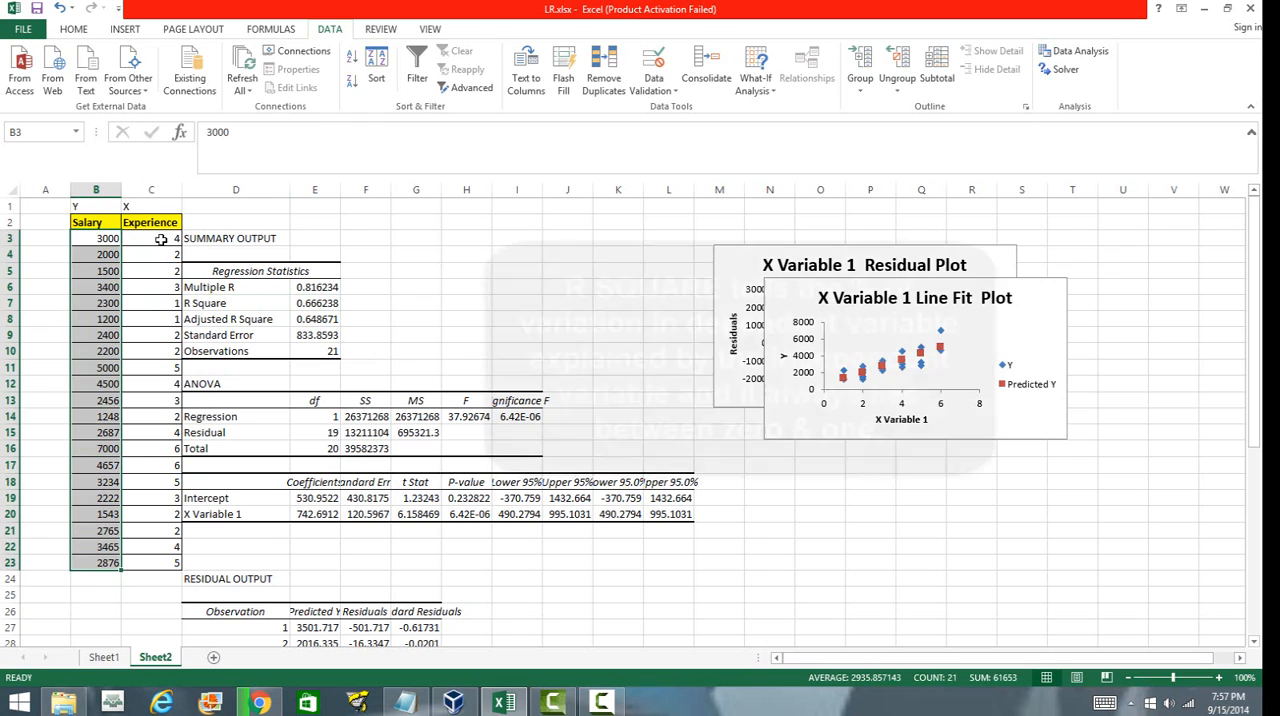
pyautogui.moveTo(160, 240); pyautogui.dragTo(162, 568)
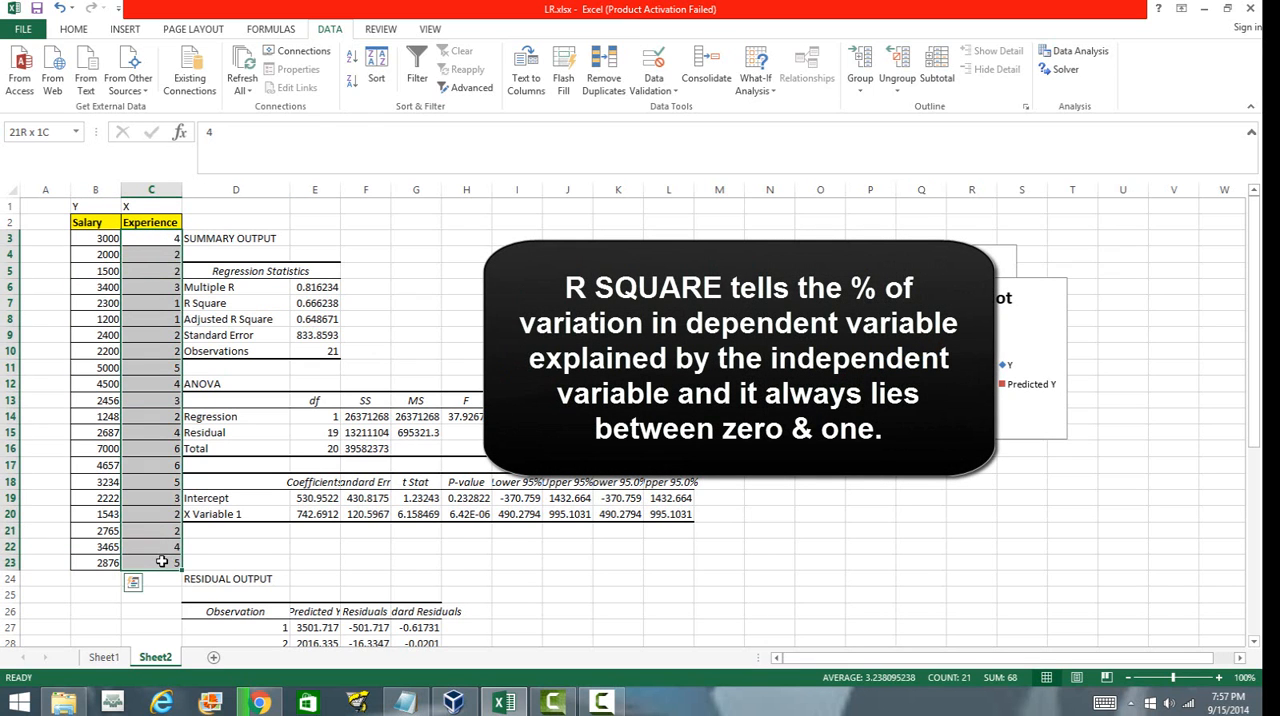
pyautogui.click(434, 349)
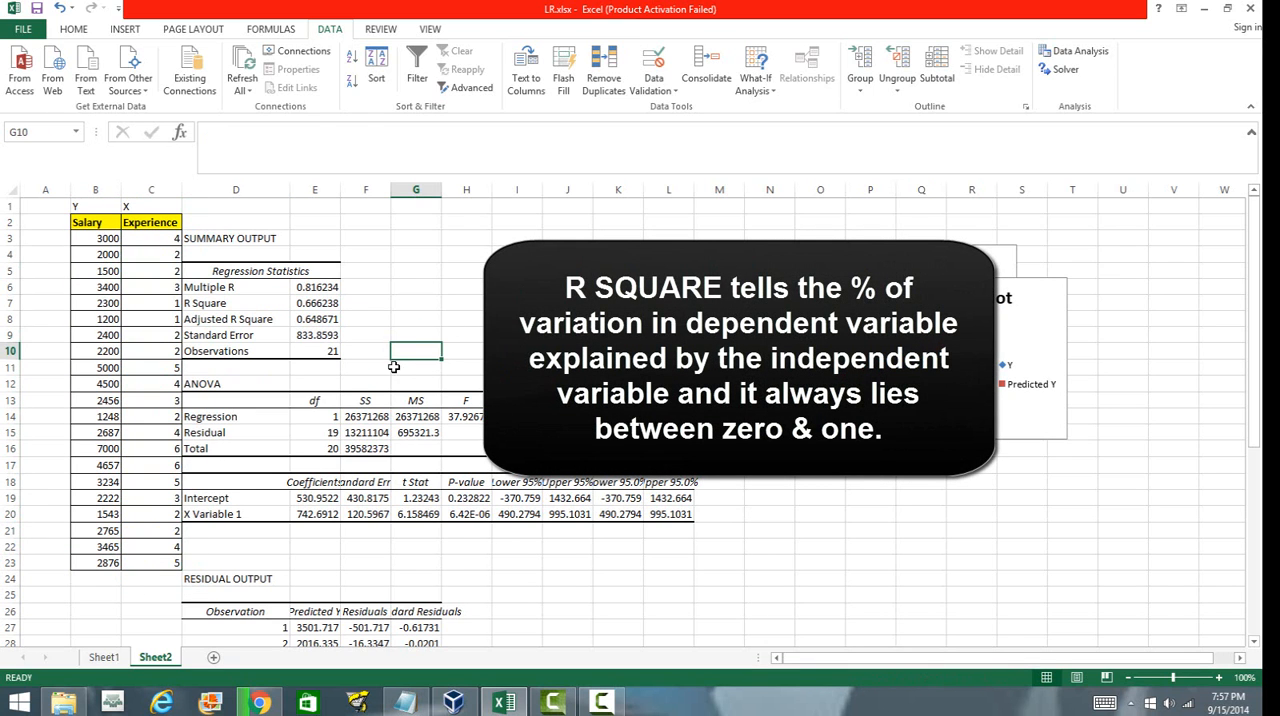
pyautogui.click(388, 367)
pyautogui.click(233, 320)
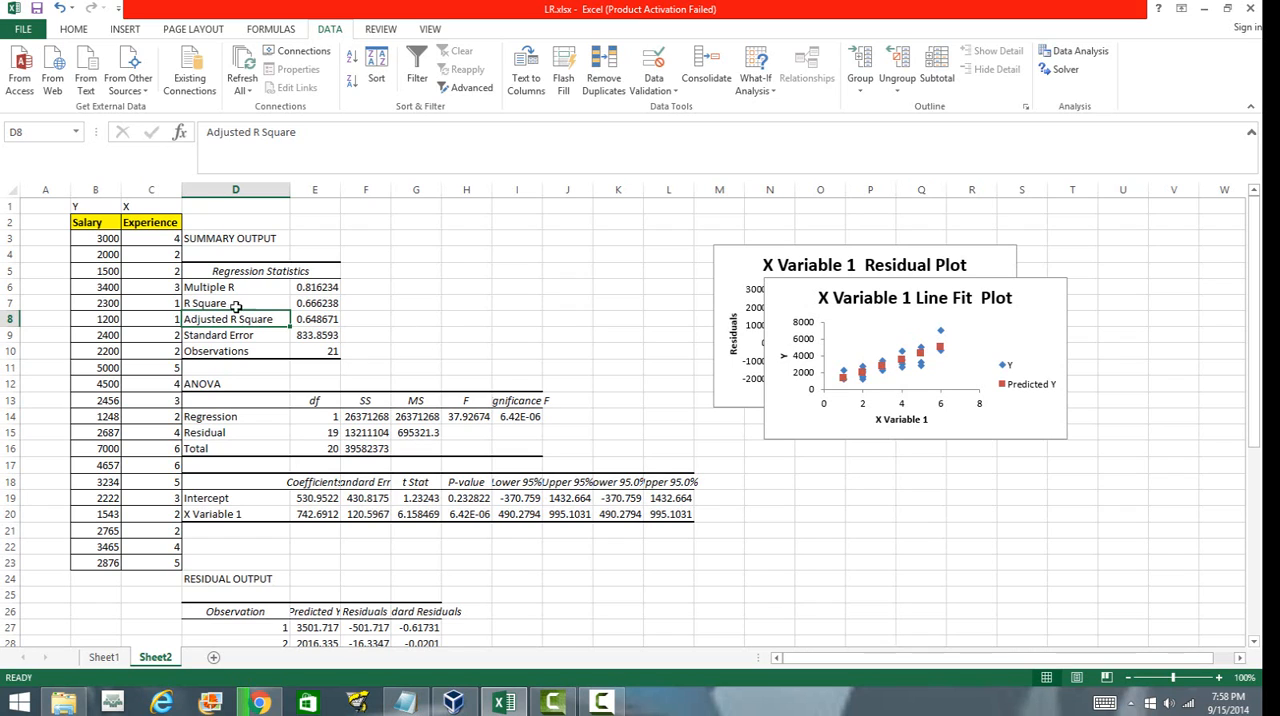
pyautogui.click(205, 305)
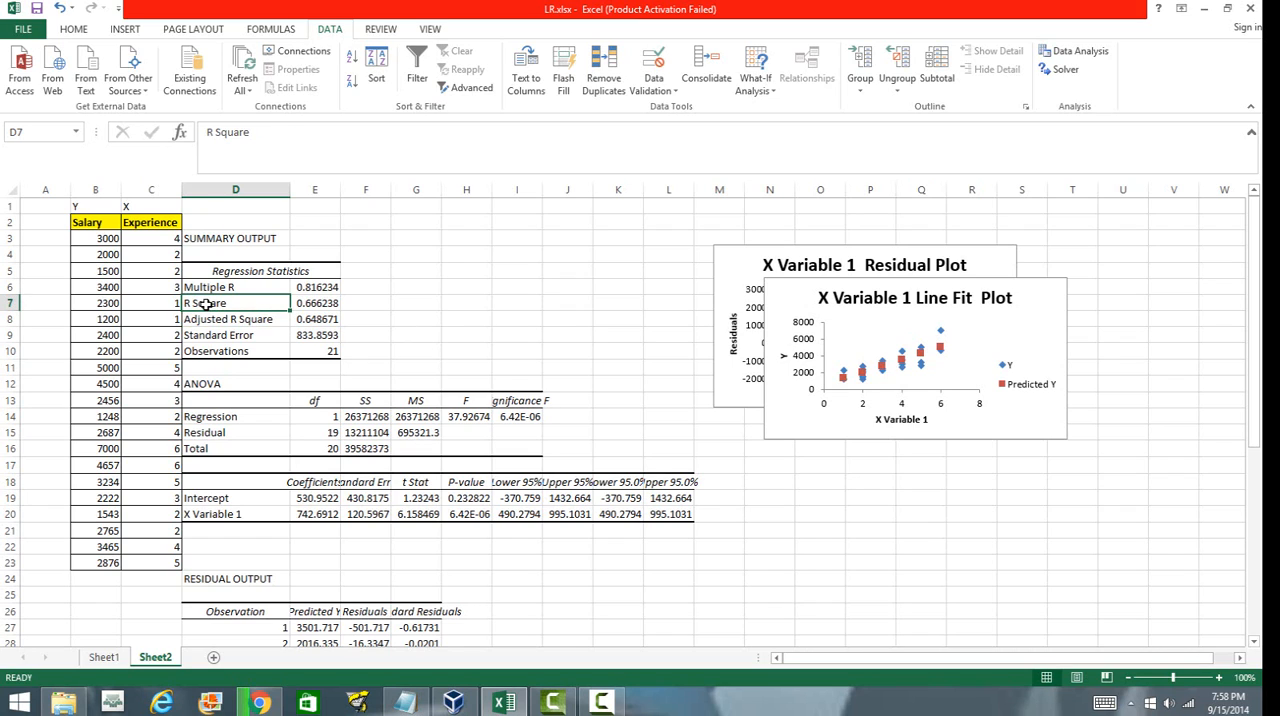
pyautogui.moveTo(212, 305); pyautogui.dragTo(316, 303)
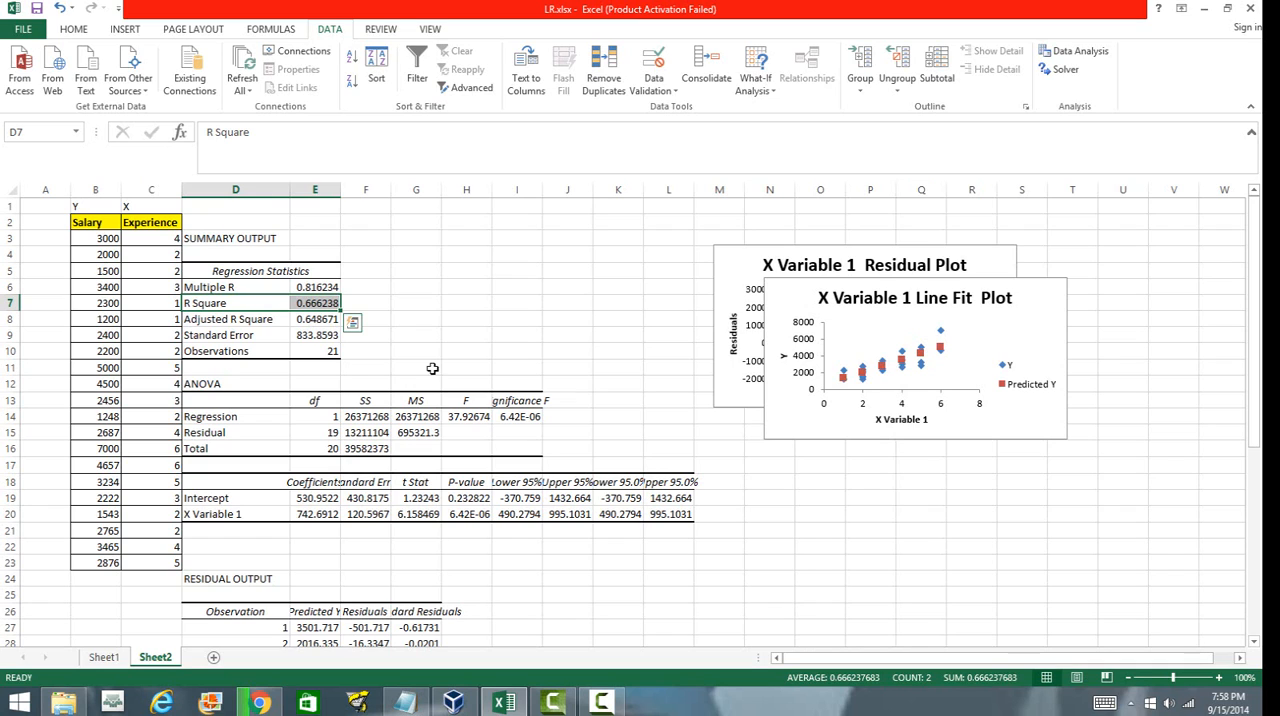
pyautogui.click(487, 379)
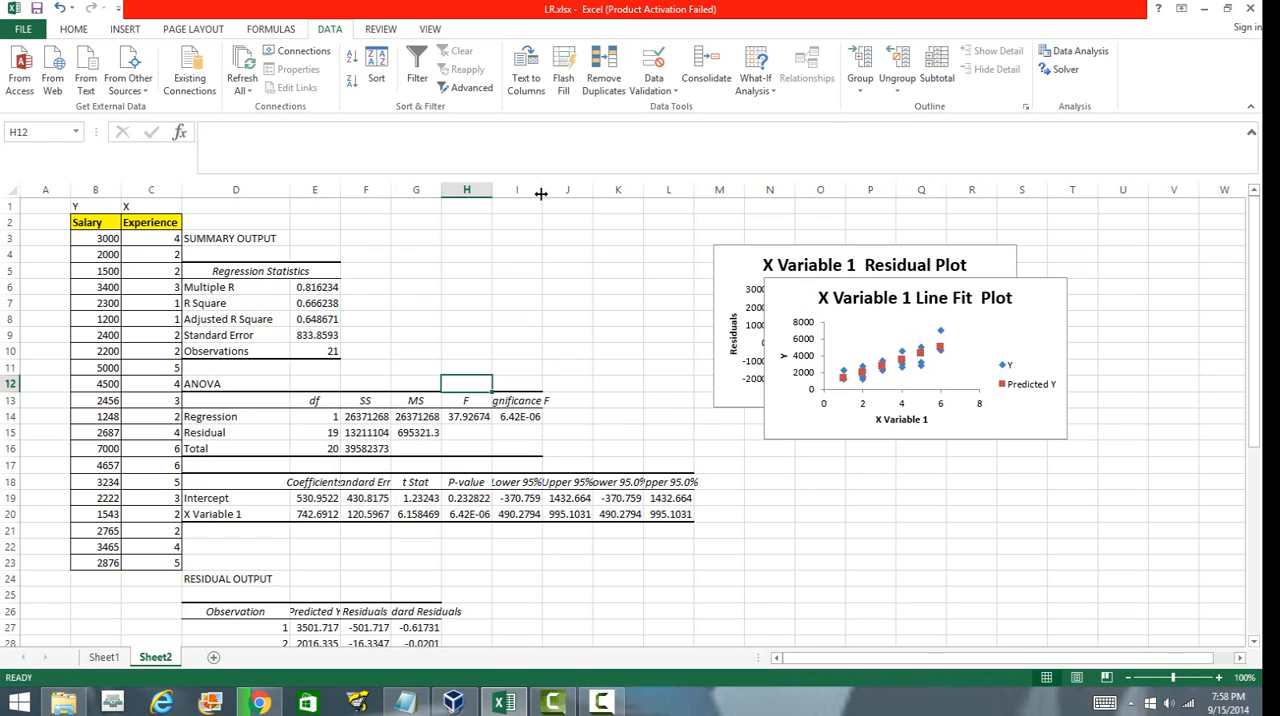
# Widen column I so the Significance F value of the ANOVA table is fully shown.
pyautogui.moveTo(542, 190); pyautogui.dragTo(603, 192)
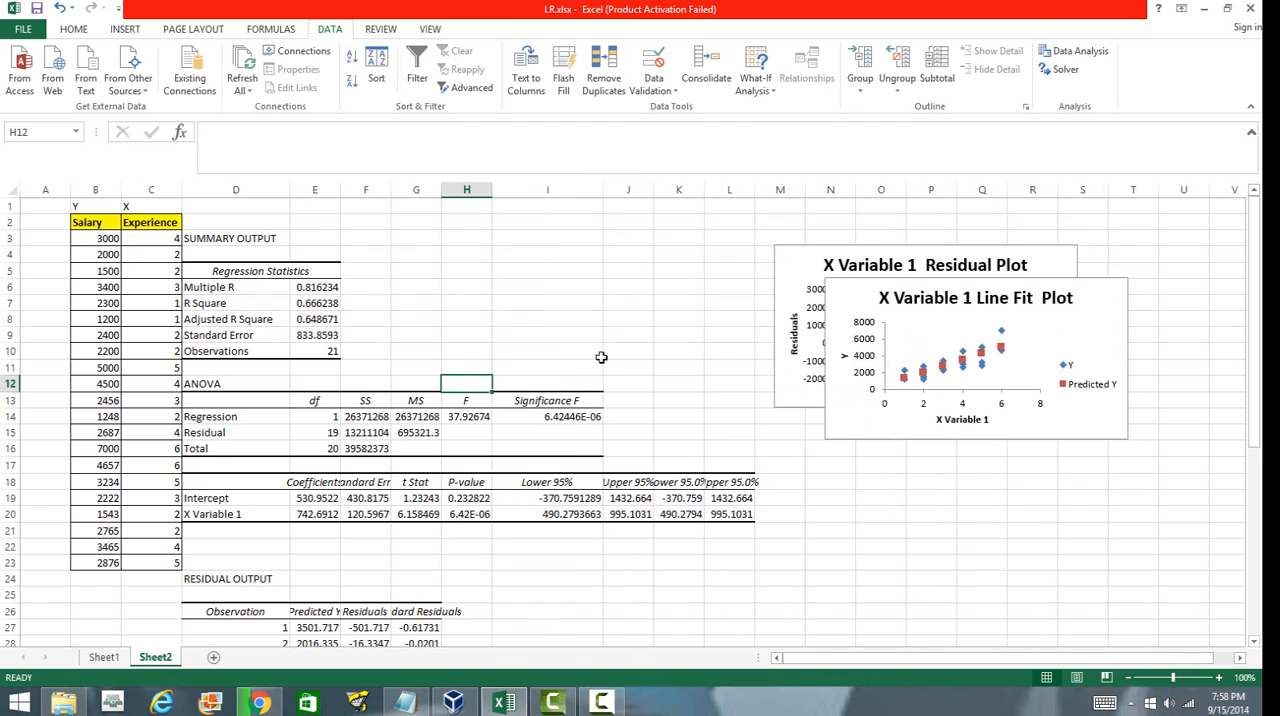
pyautogui.click(557, 416)
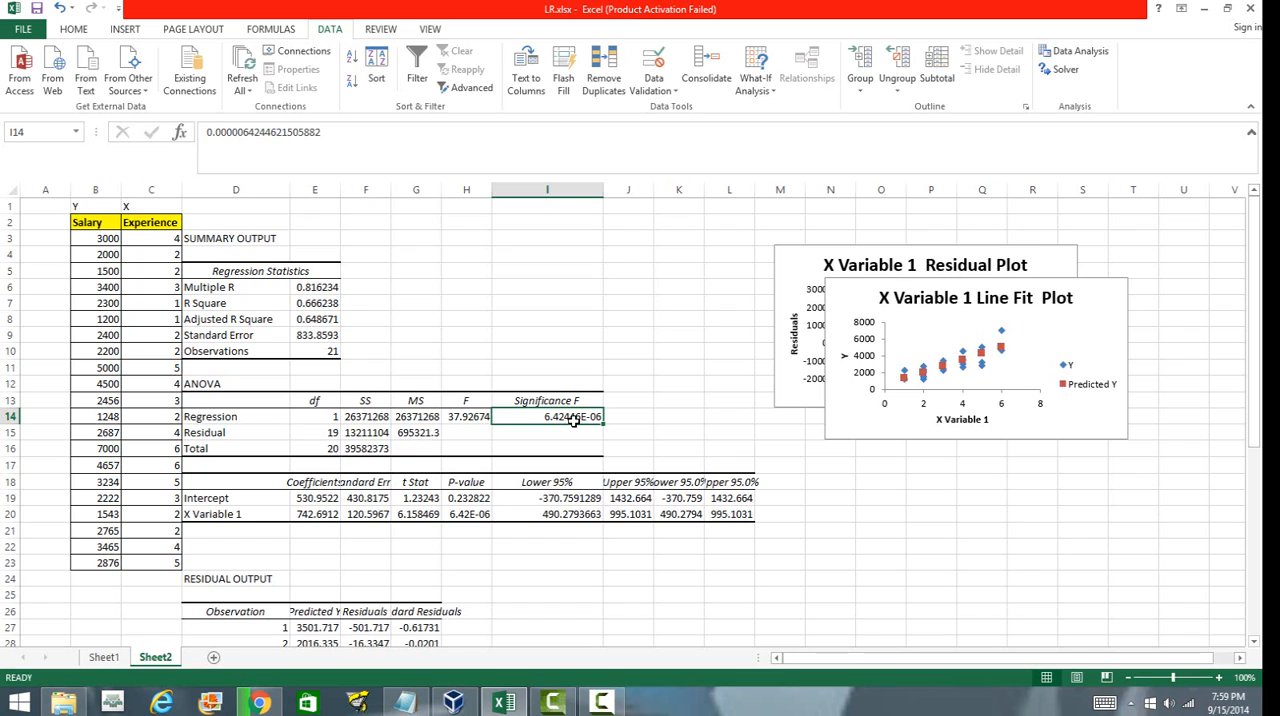
pyautogui.click(578, 578)
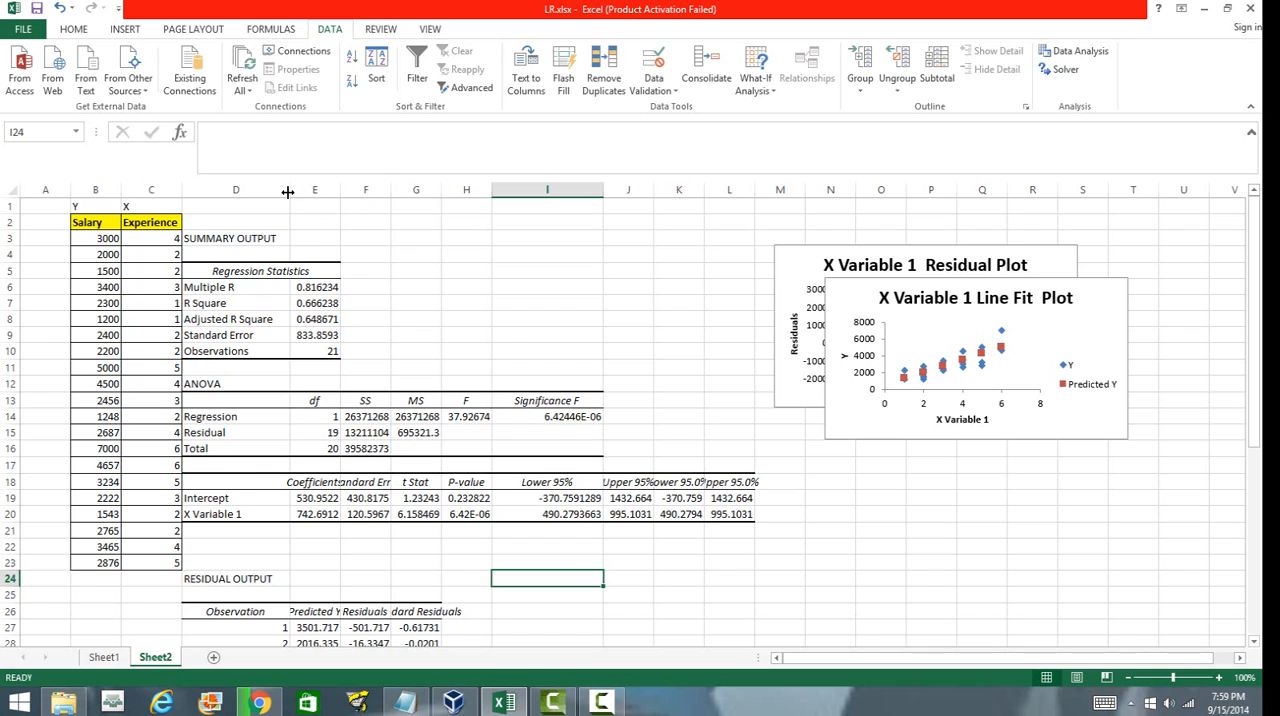
# Widen columns D, F and E so the ANOVA and coefficient tables display in full.
pyautogui.moveTo(289, 190); pyautogui.dragTo(359, 204)
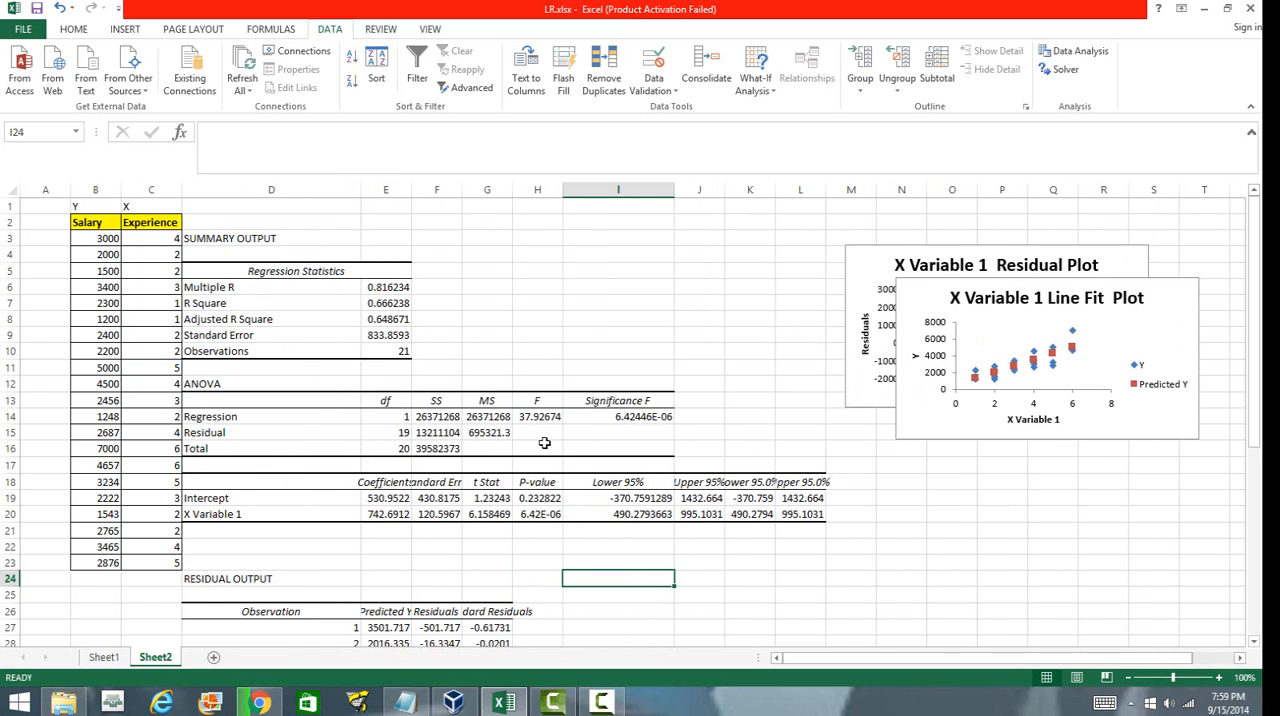
pyautogui.click(634, 551)
pyautogui.moveTo(234, 488); pyautogui.dragTo(815, 516)
pyautogui.click(669, 563)
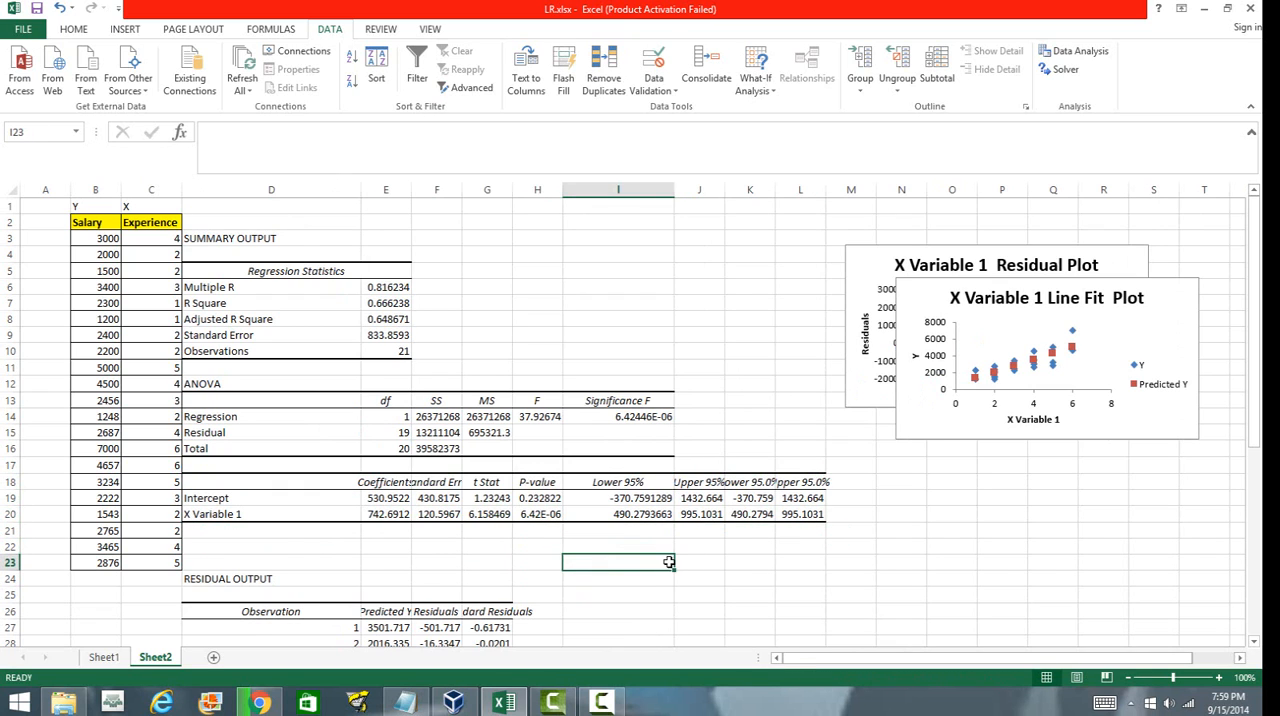
pyautogui.moveTo(463, 190); pyautogui.dragTo(571, 208)
pyautogui.click(586, 539)
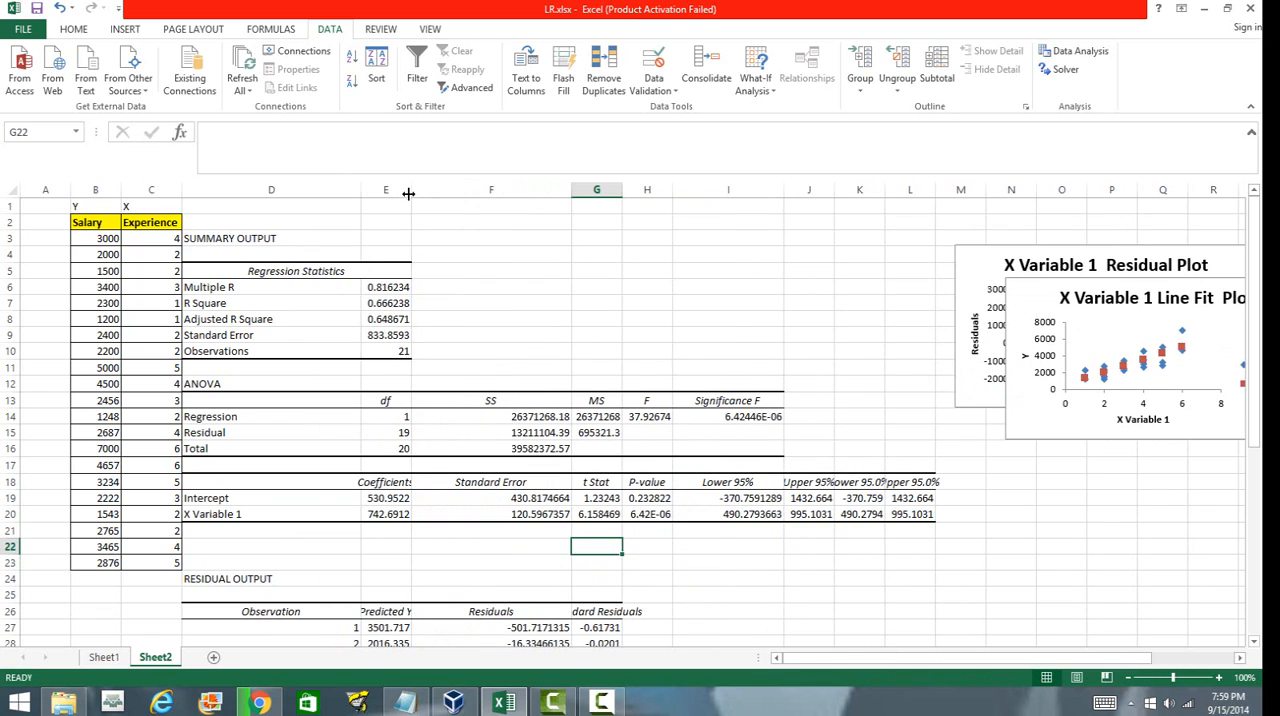
pyautogui.moveTo(414, 191); pyautogui.dragTo(458, 202)
# Rename the X Variable 1 label in the coefficients table to Experience.
pyautogui.click(313, 497)
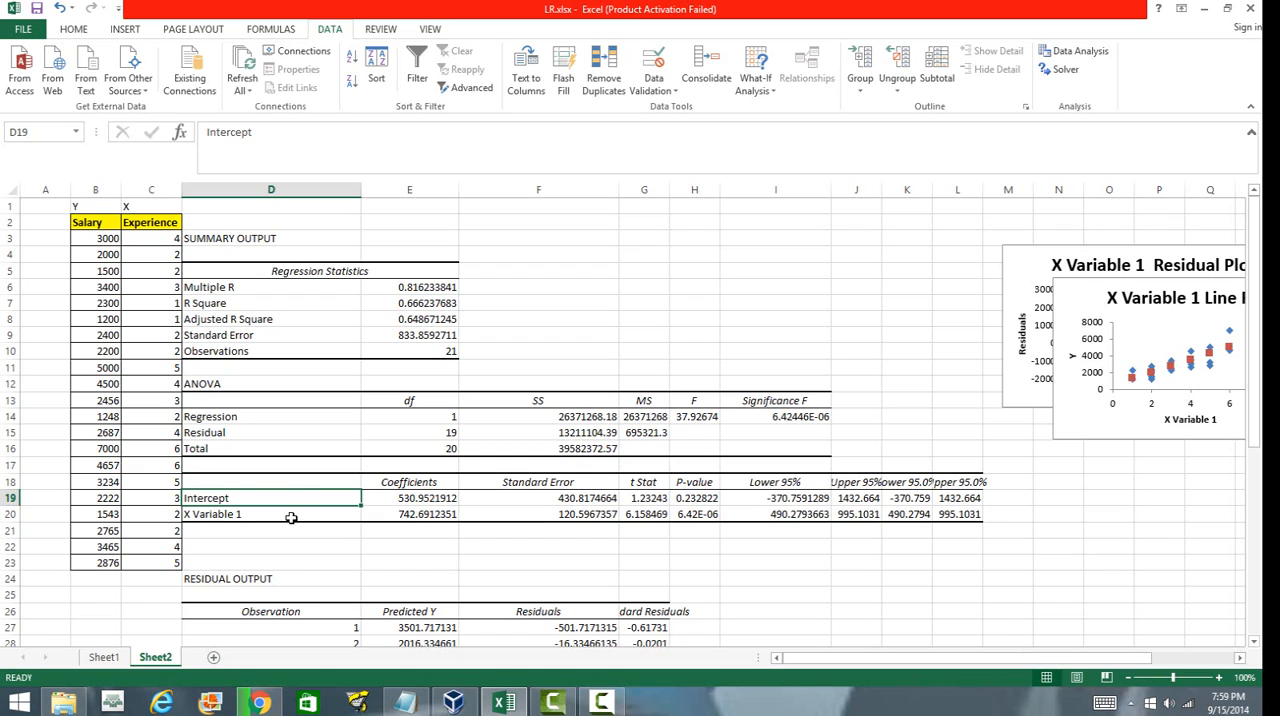
pyautogui.click(290, 515)
pyautogui.click(268, 500)
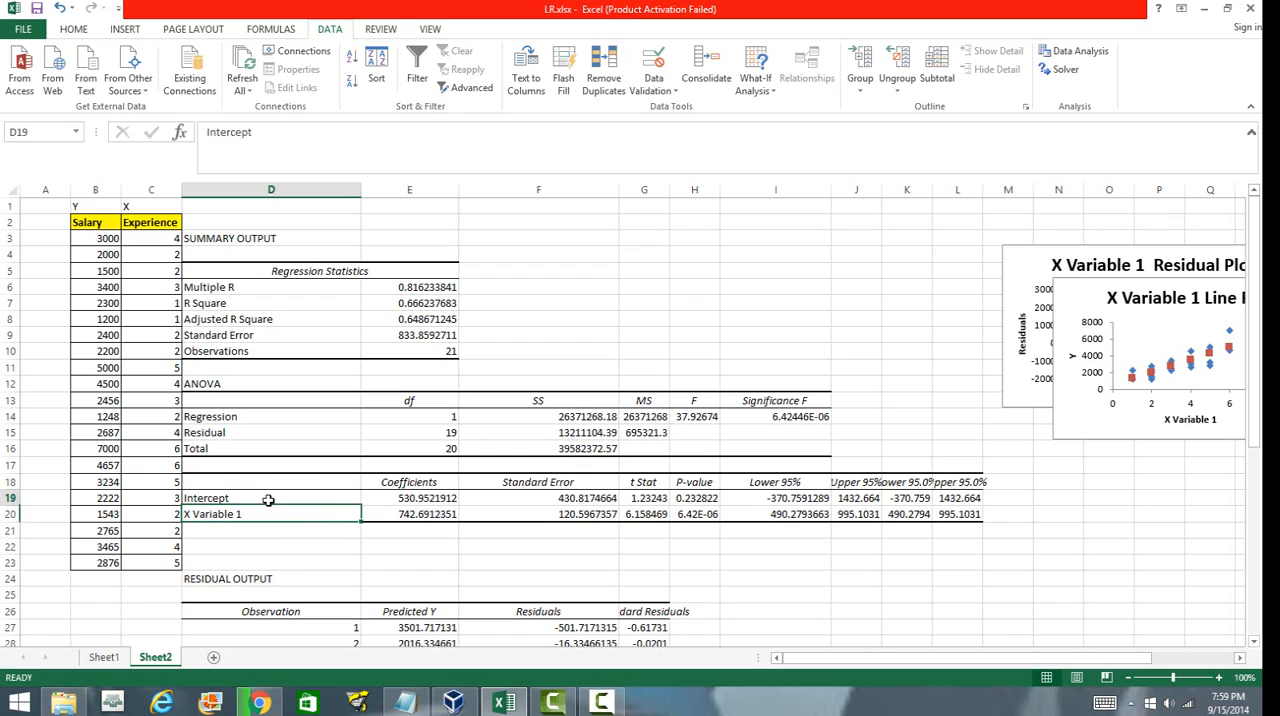
pyautogui.click(410, 498)
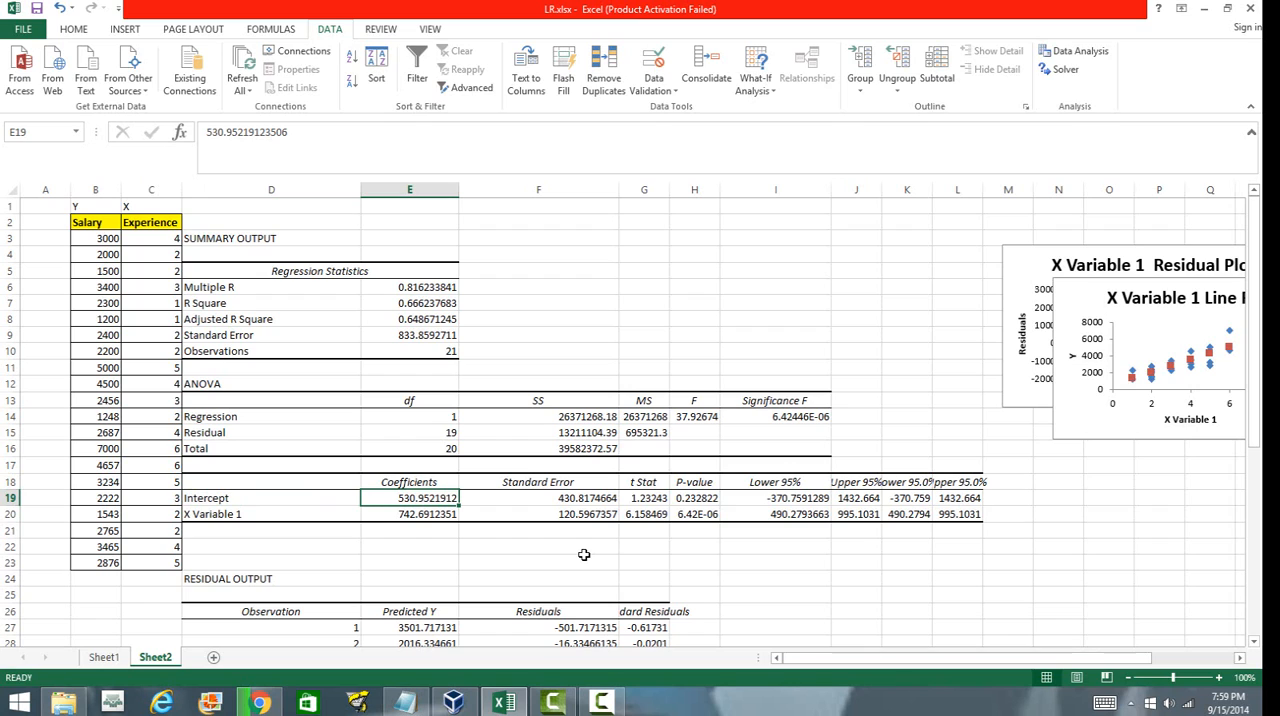
pyautogui.click(423, 520)
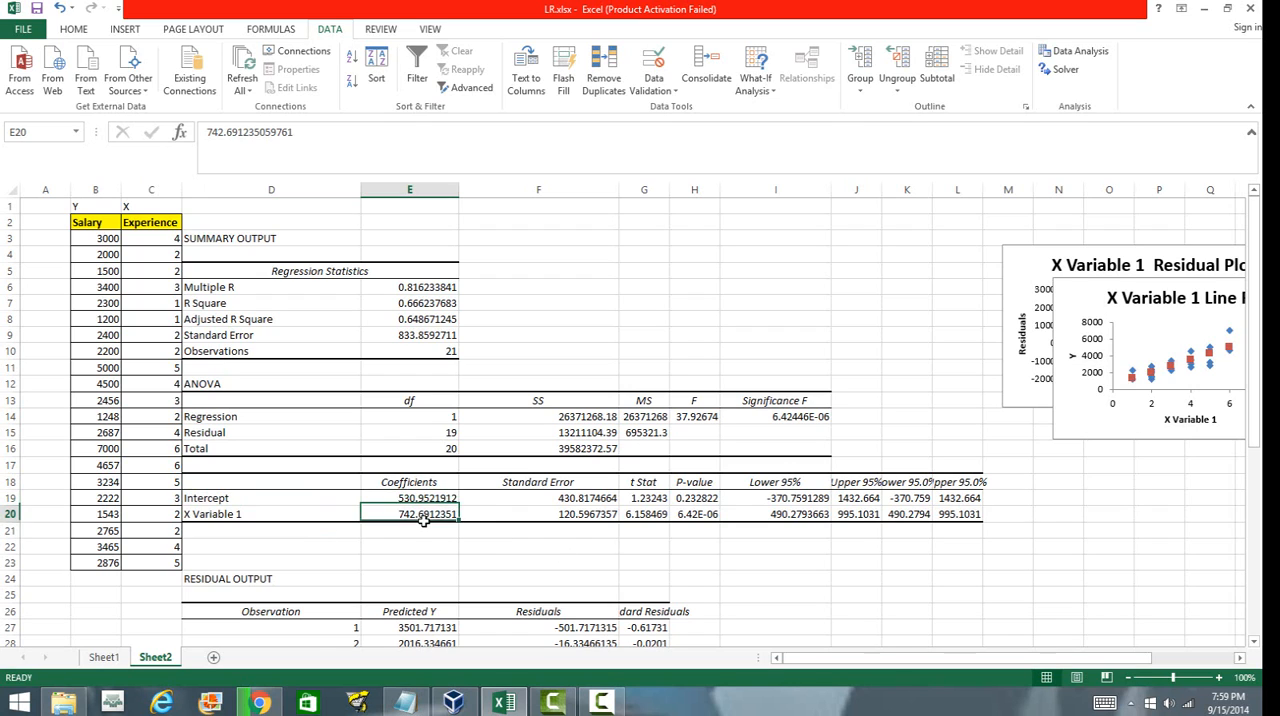
pyautogui.click(233, 515)
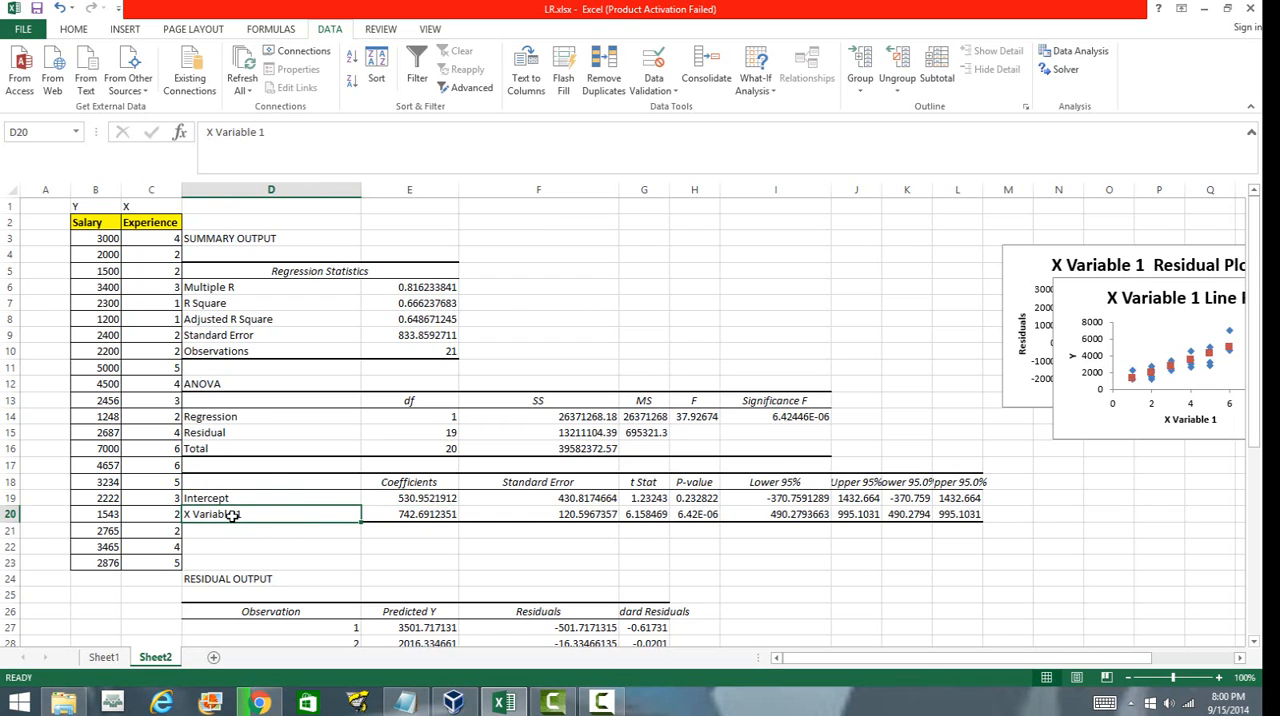
pyautogui.write('Expr')
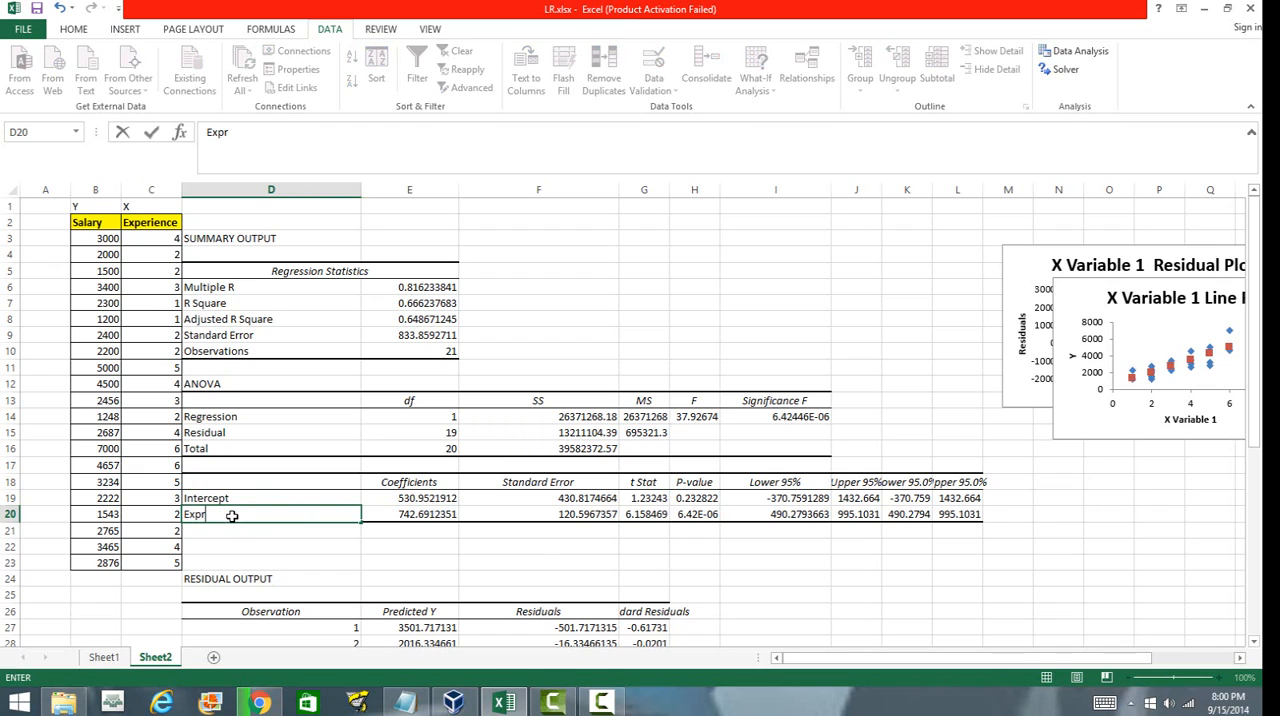
pyautogui.press('BackSpace')
pyautogui.write('erience')
pyautogui.click(449, 565)
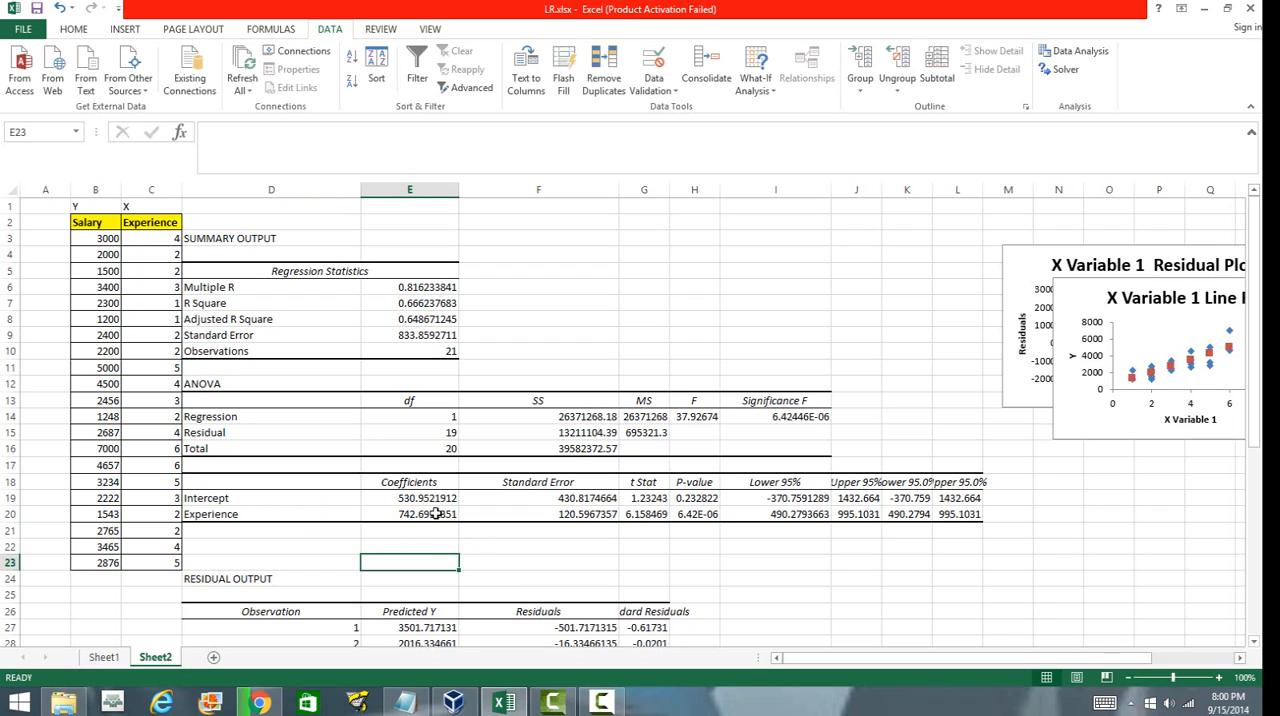
# Write the regression equation "Salary = 530.95 + 742*.691*Experience" in cell F2.
pyautogui.click(567, 223)
pyautogui.write('Salary')
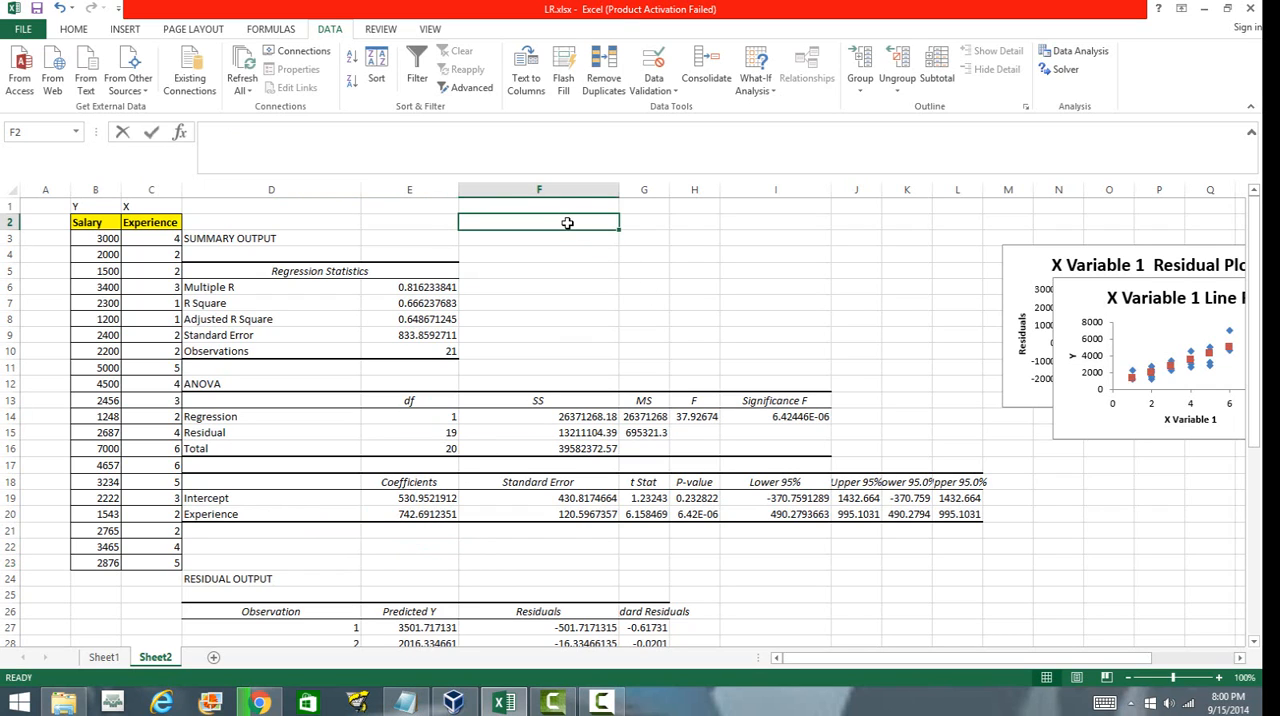
pyautogui.write(' = ')
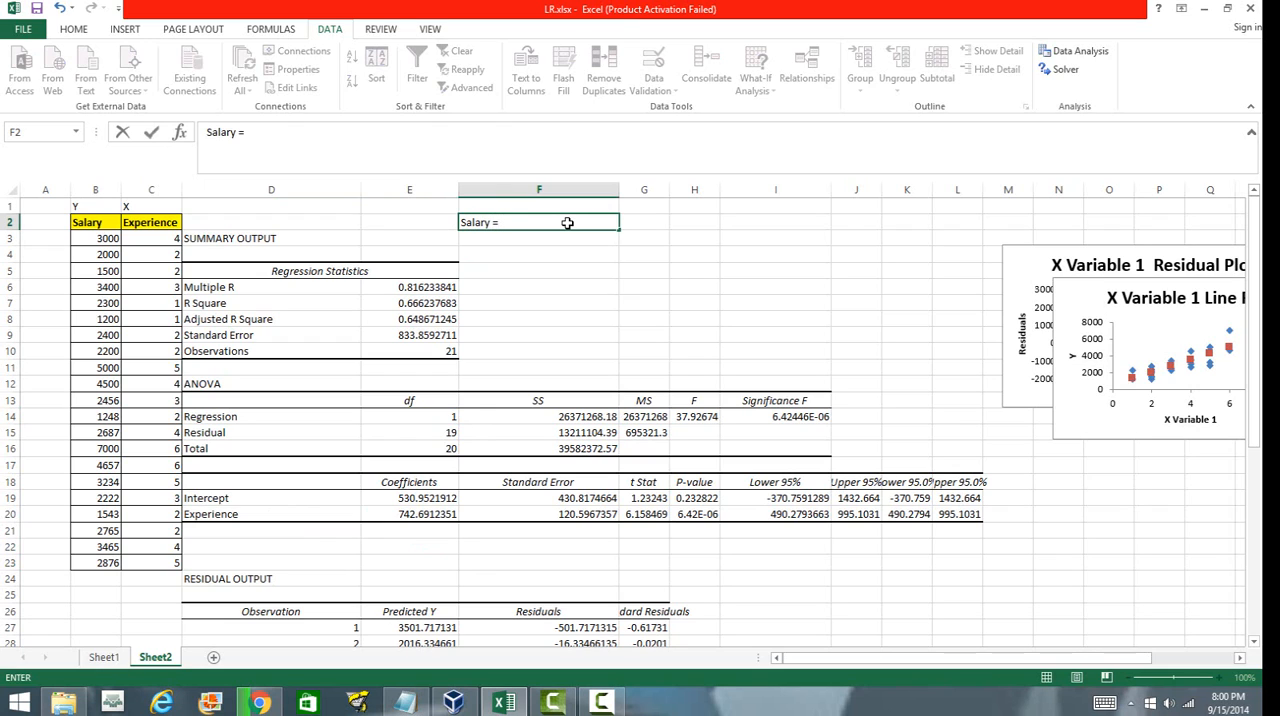
pyautogui.write('530.95 + 742*.6')
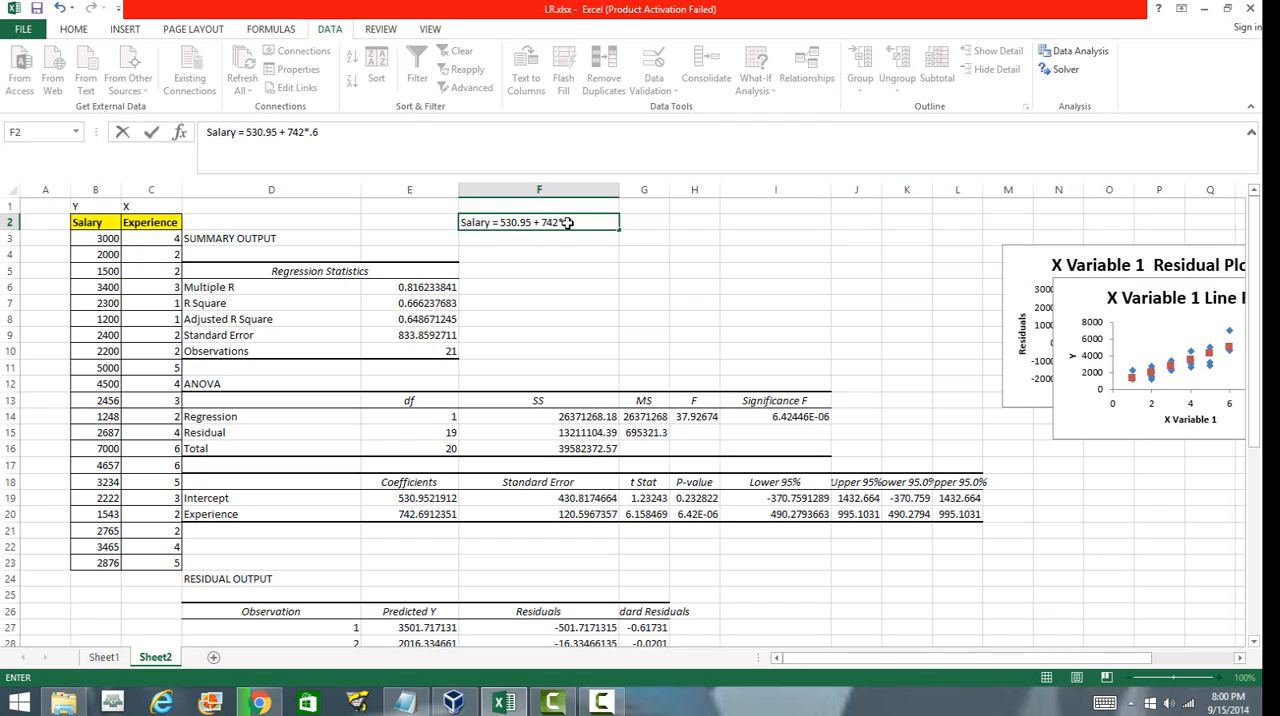
pyautogui.write('91*Experience')
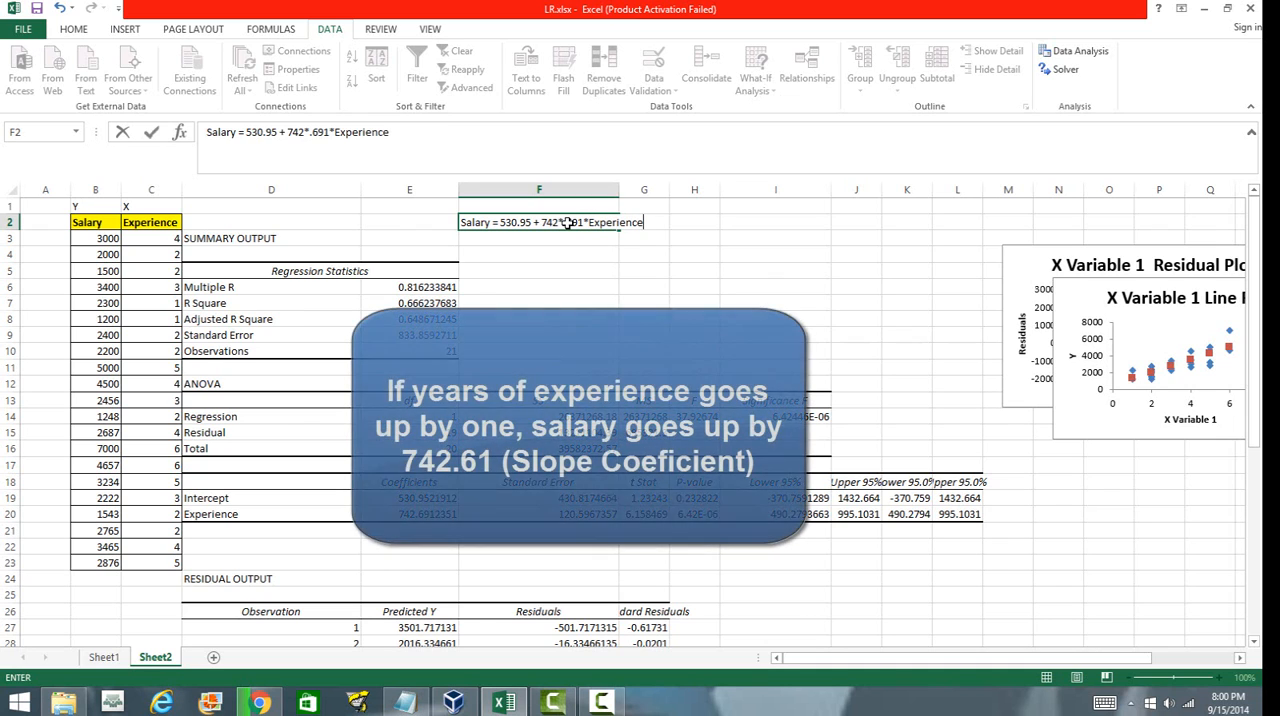
pyautogui.click(760, 286)
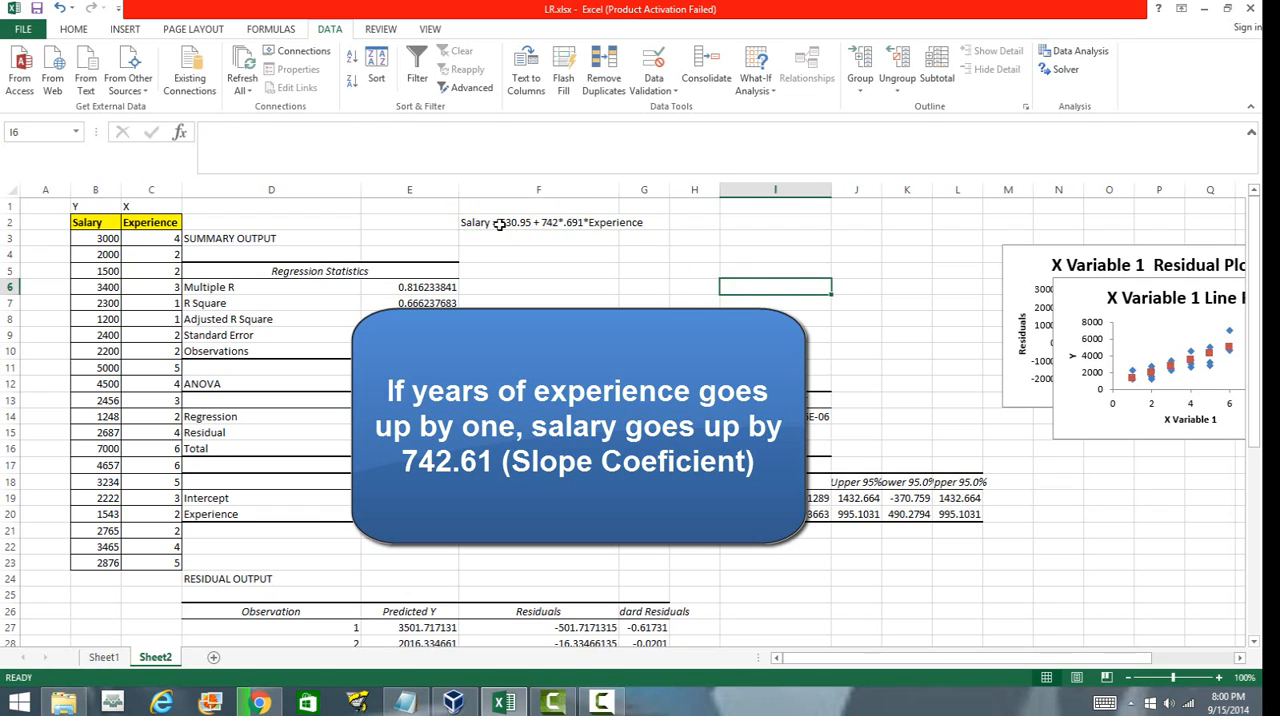
pyautogui.moveTo(500, 223); pyautogui.dragTo(617, 236)
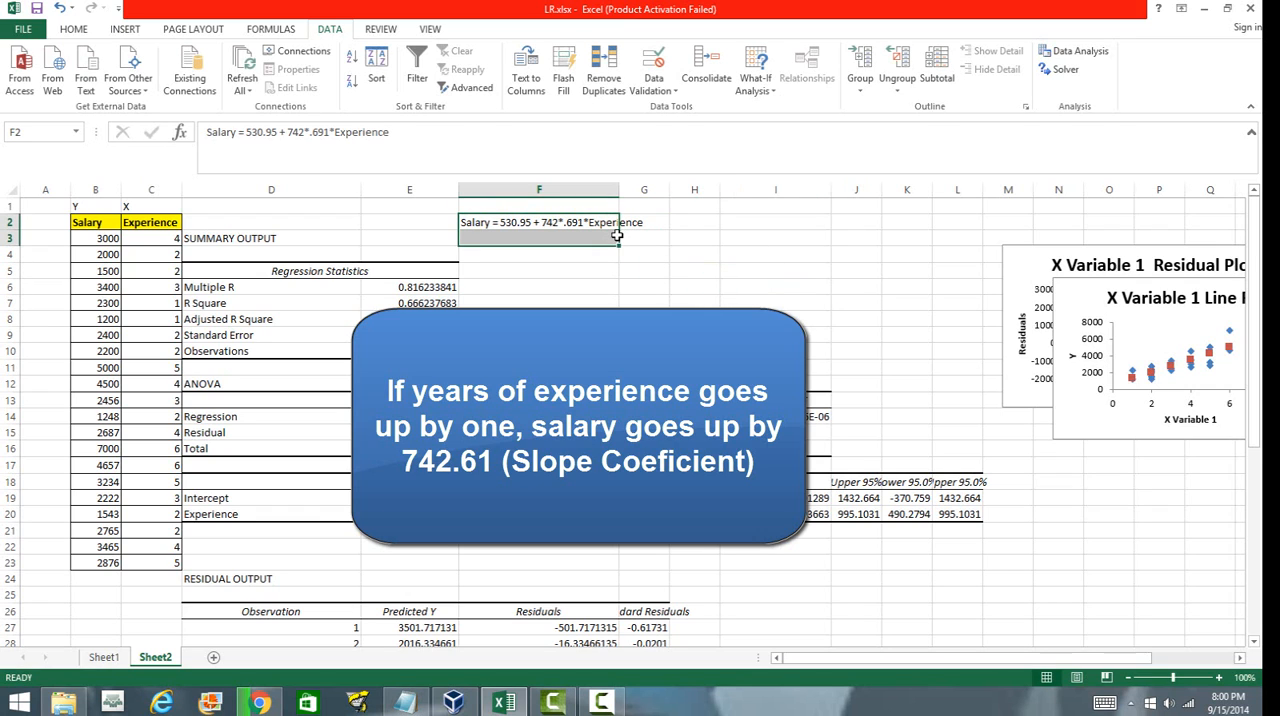
pyautogui.click(624, 254)
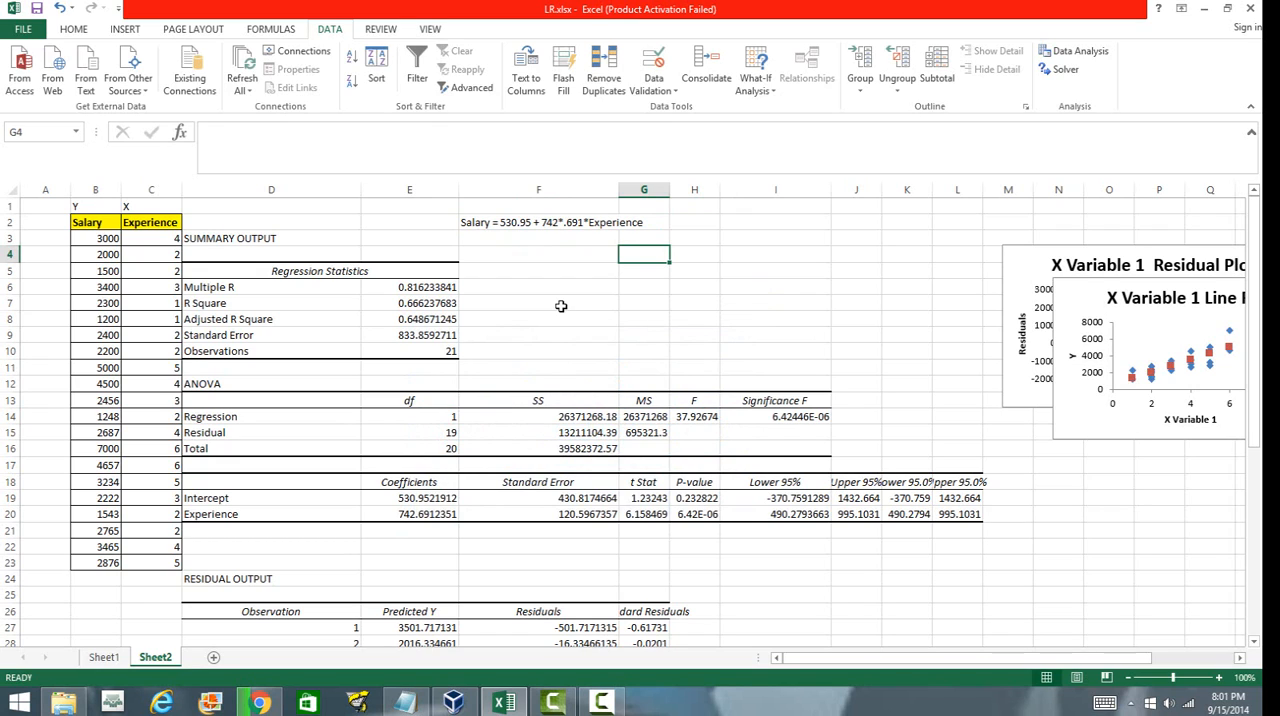
pyautogui.click(528, 222)
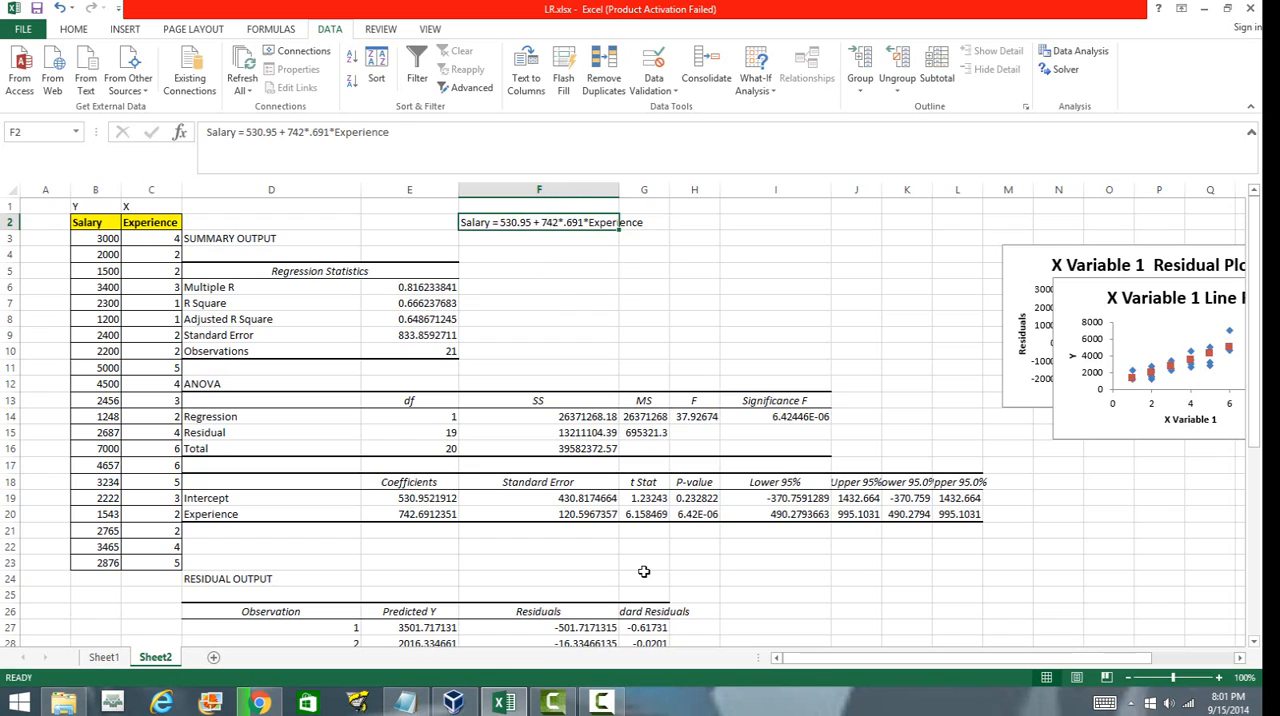
# Examine the standard errors and t Stat values of the intercept and Experience in the coefficients table.
pyautogui.click(416, 548)
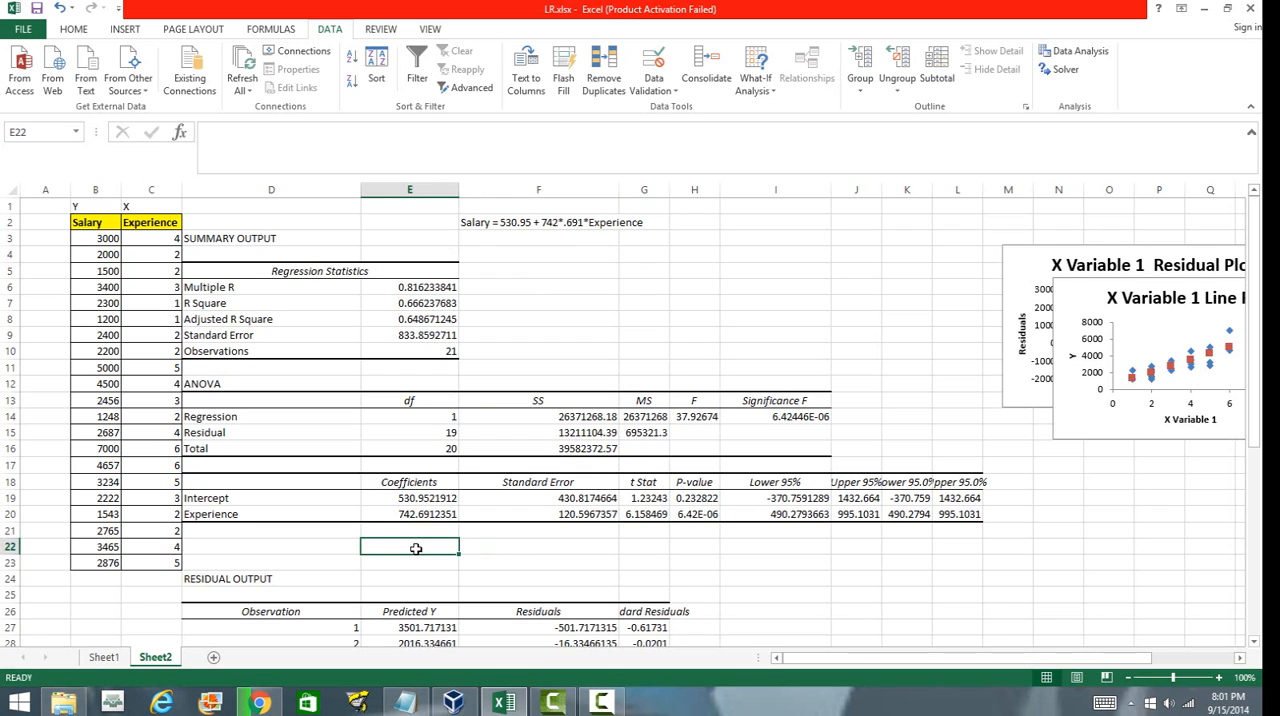
pyautogui.click(550, 505)
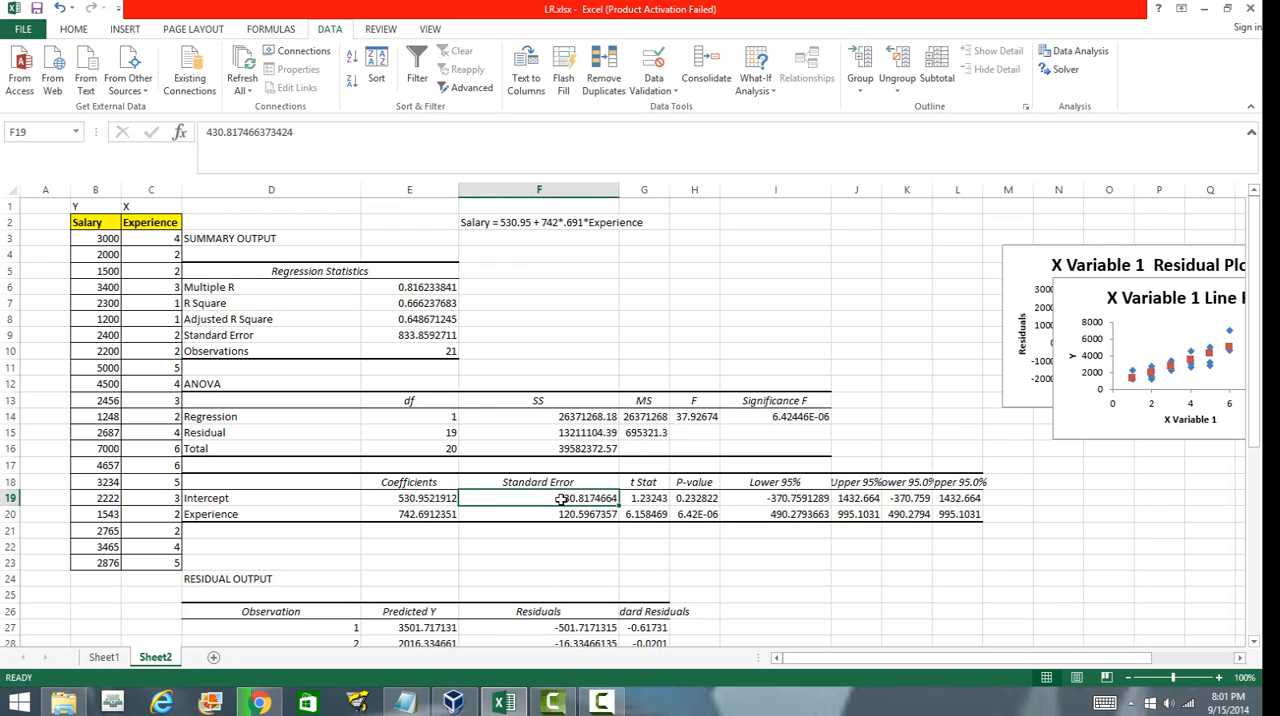
pyautogui.moveTo(562, 498); pyautogui.dragTo(568, 512)
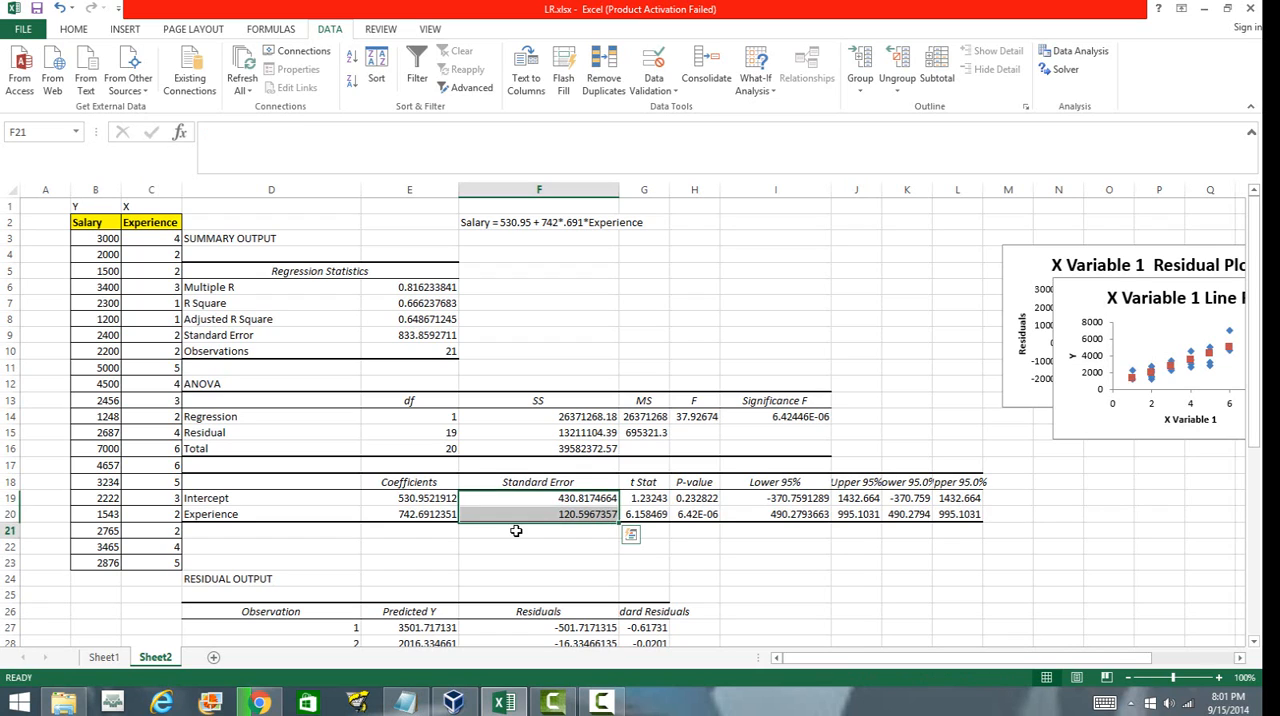
pyautogui.click(440, 500)
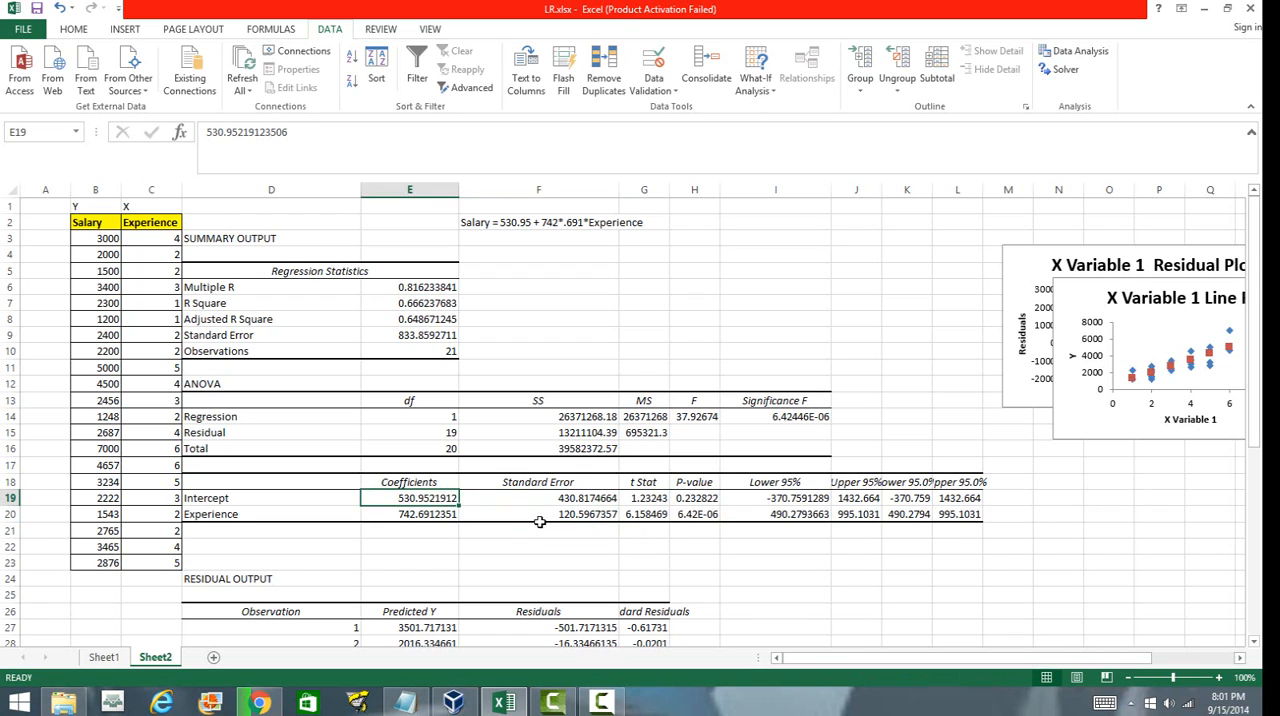
pyautogui.moveTo(574, 498); pyautogui.dragTo(570, 518)
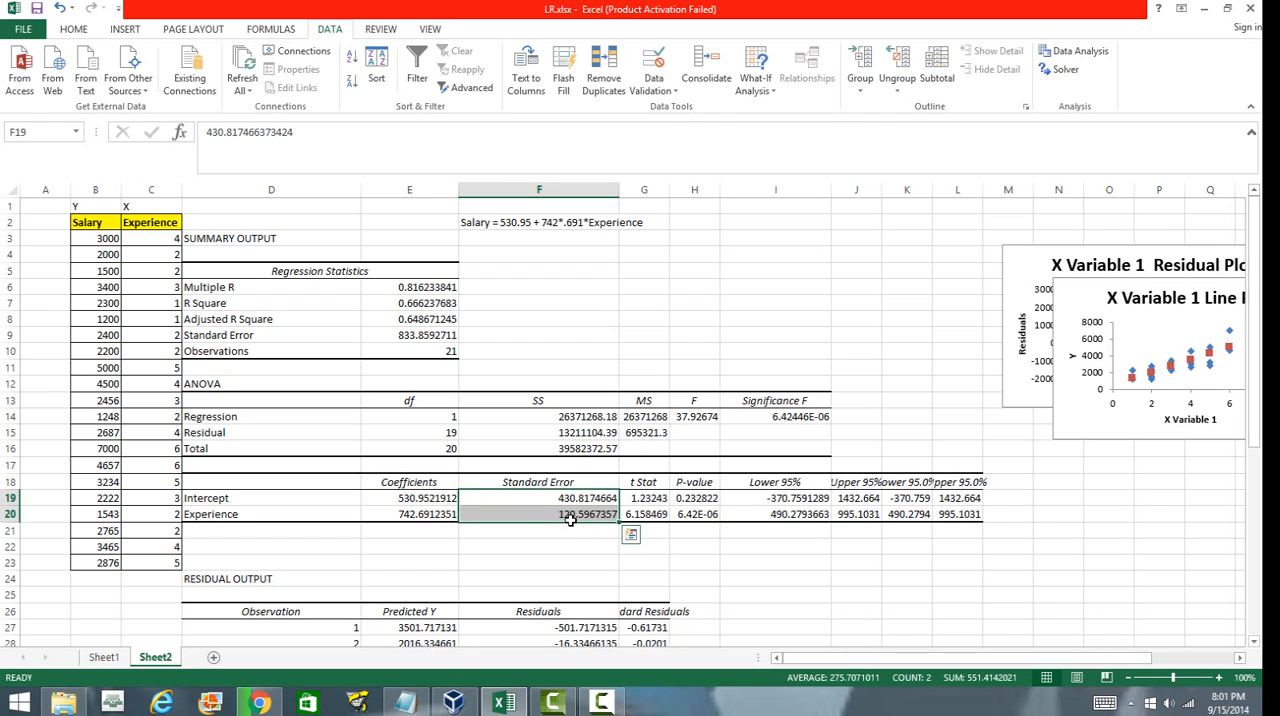
pyautogui.click(645, 562)
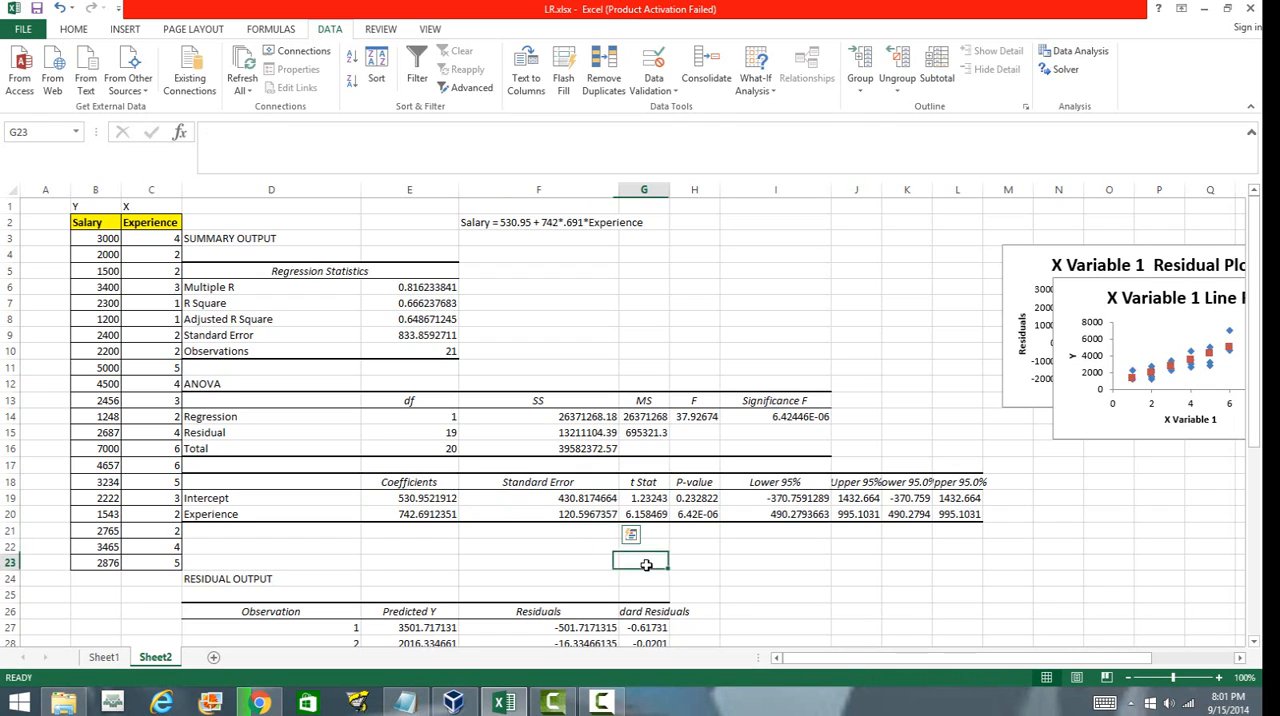
pyautogui.click(580, 500)
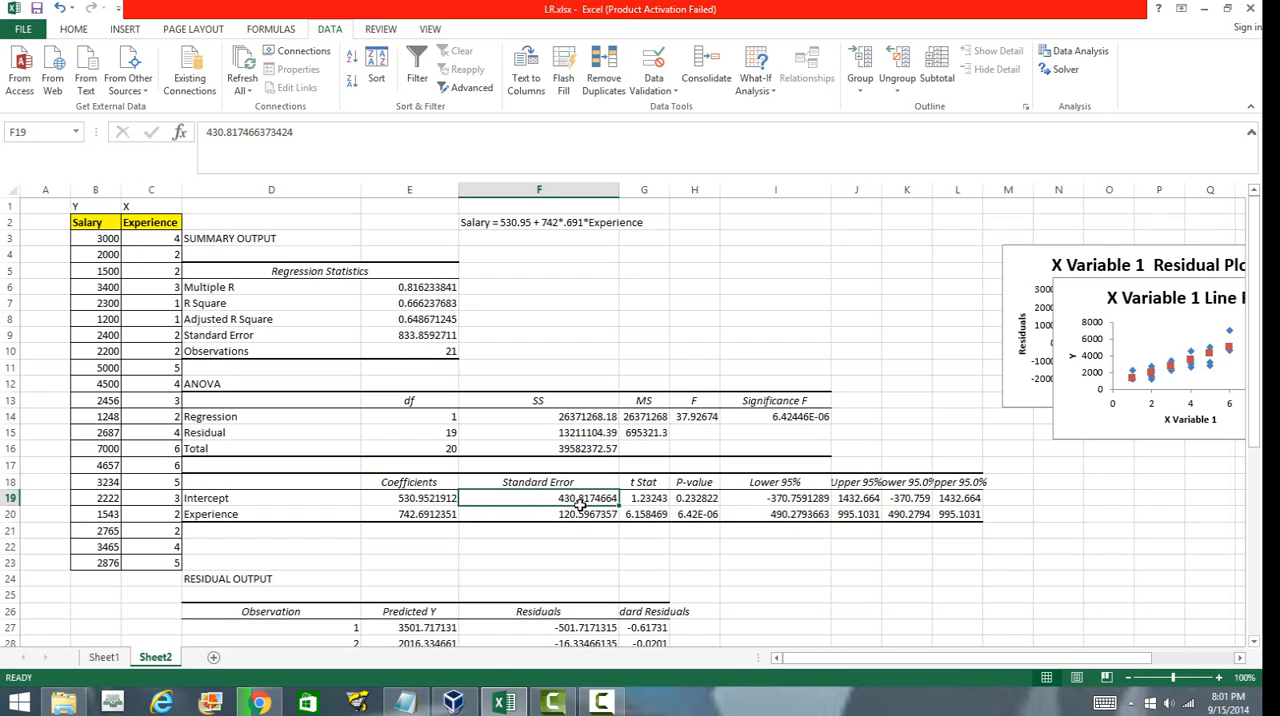
pyautogui.click(693, 515)
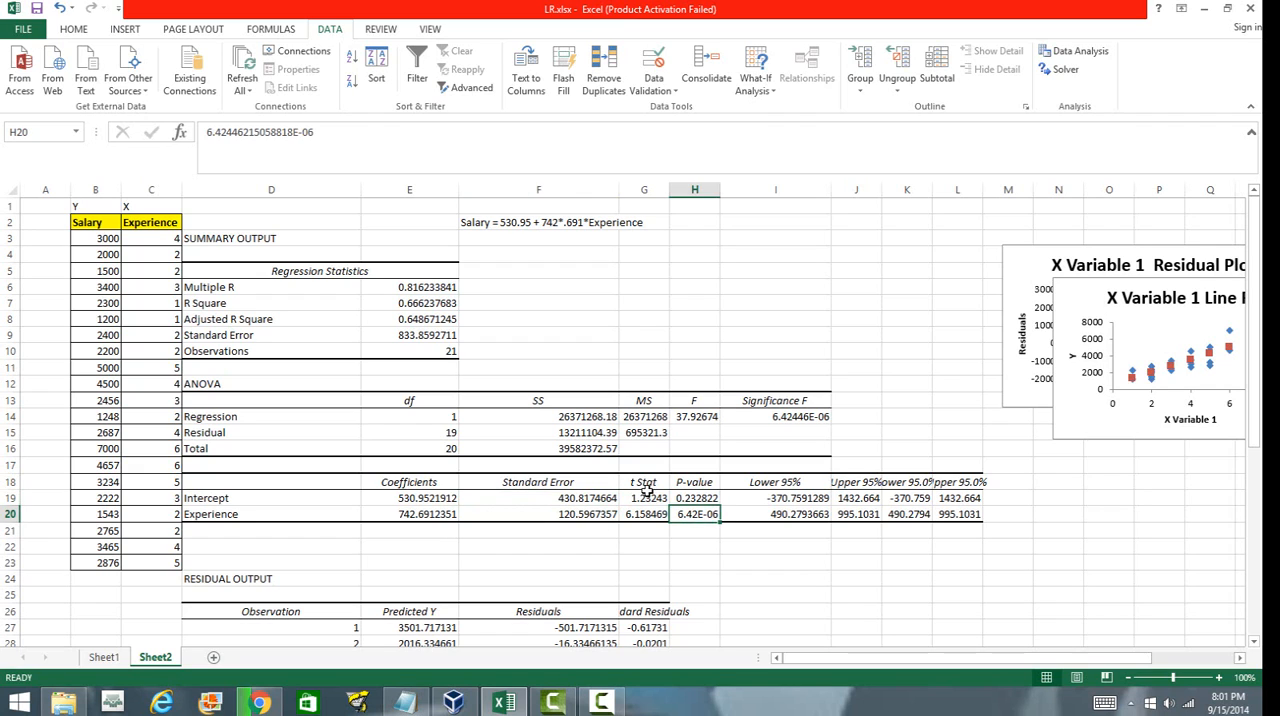
pyautogui.moveTo(645, 497); pyautogui.dragTo(647, 516)
pyautogui.click(782, 604)
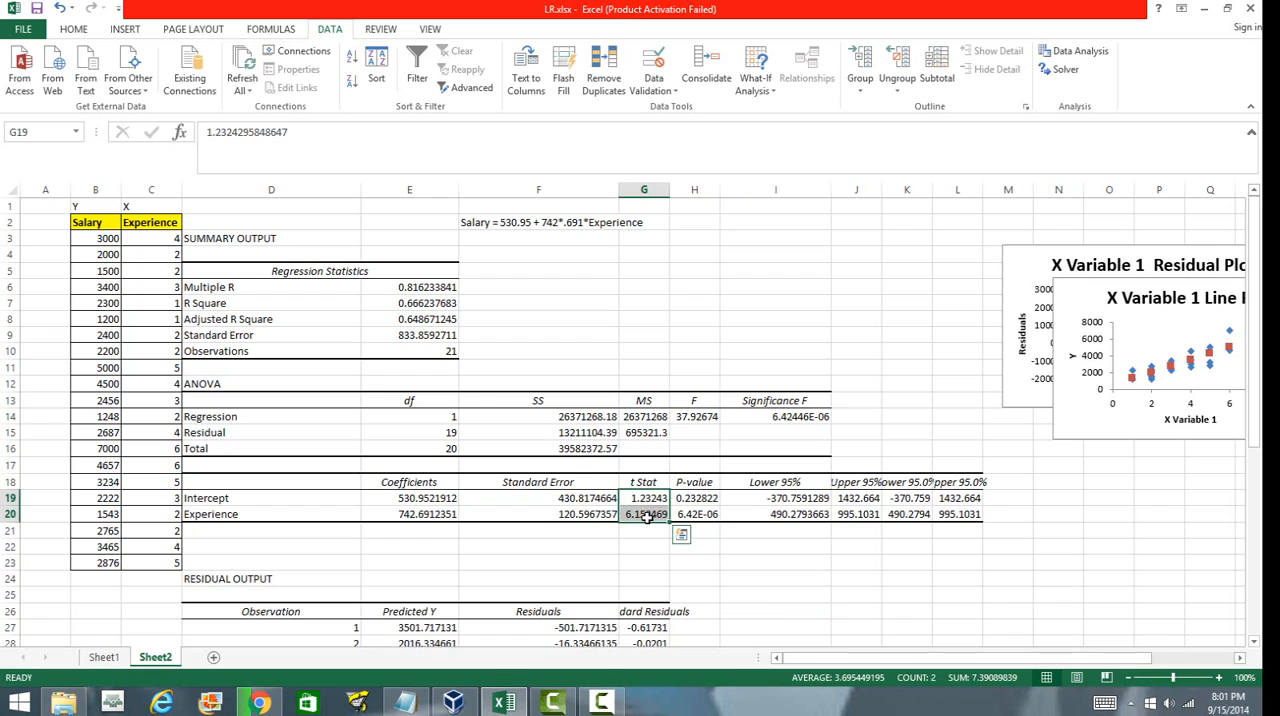
# Examine the intercept and Experience coefficients alongside their p-values.
pyautogui.click(734, 565)
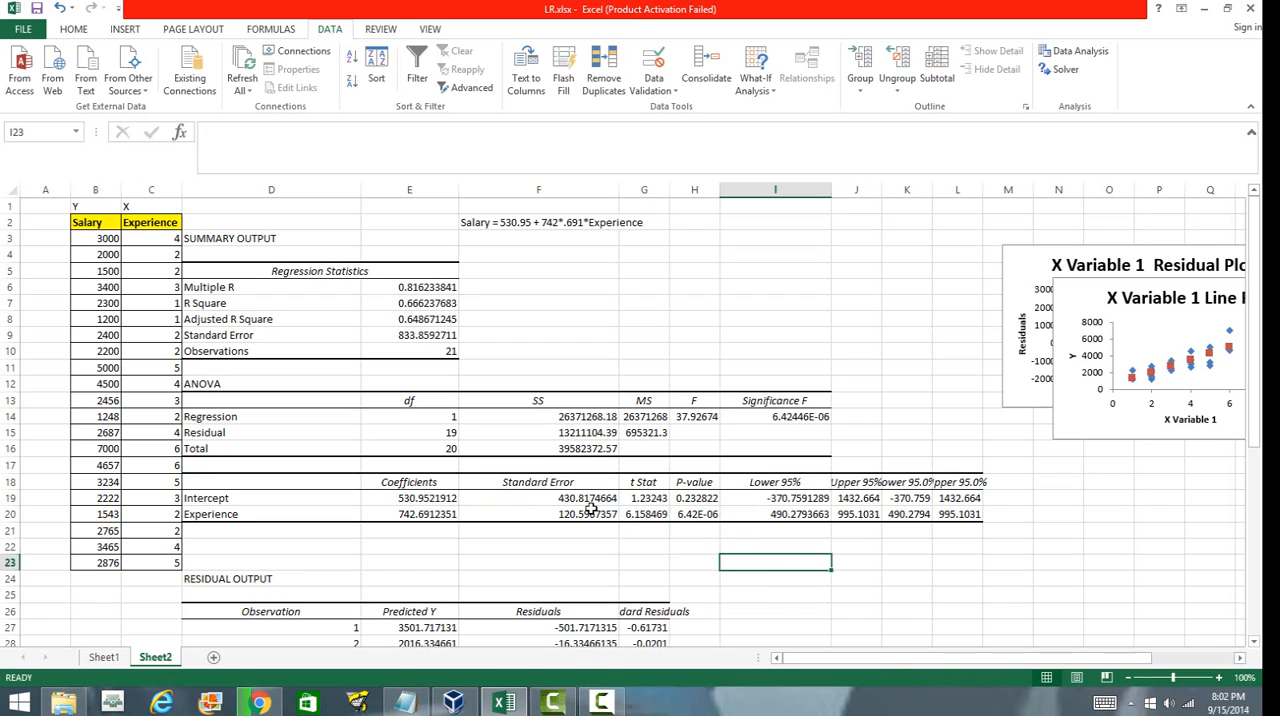
pyautogui.click(415, 498)
pyautogui.moveTo(415, 498); pyautogui.dragTo(415, 514)
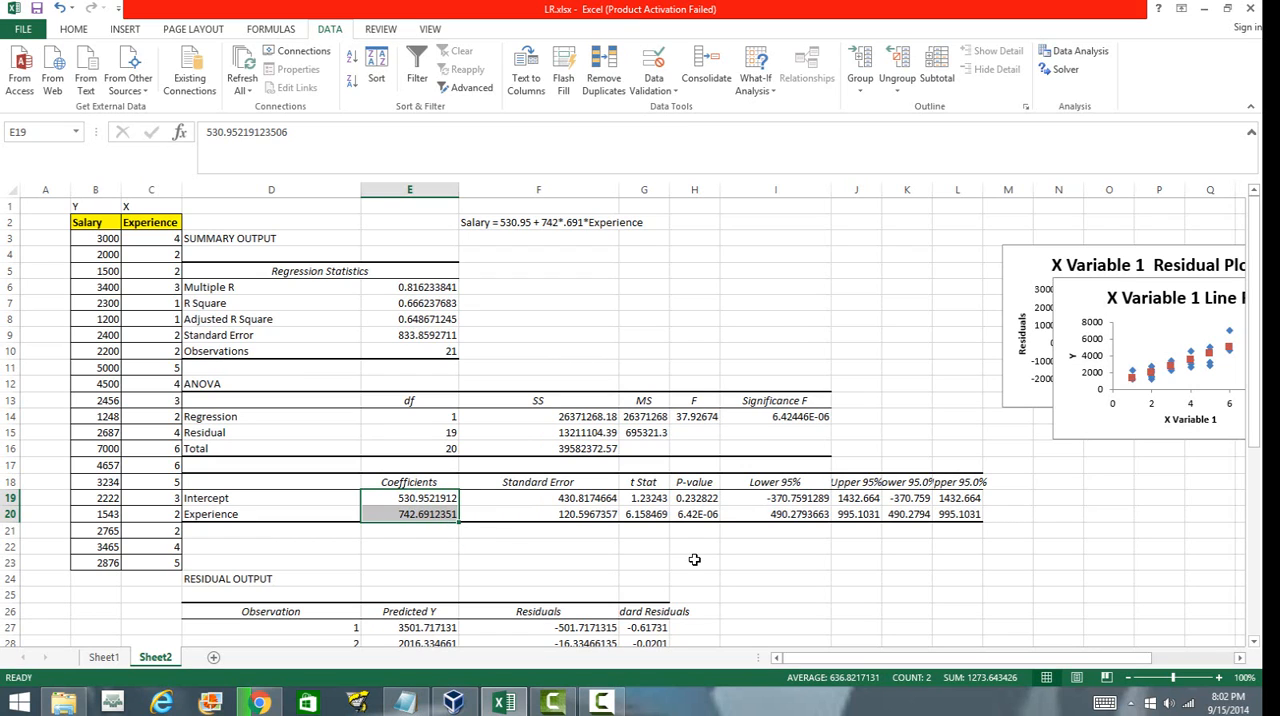
pyautogui.click(823, 594)
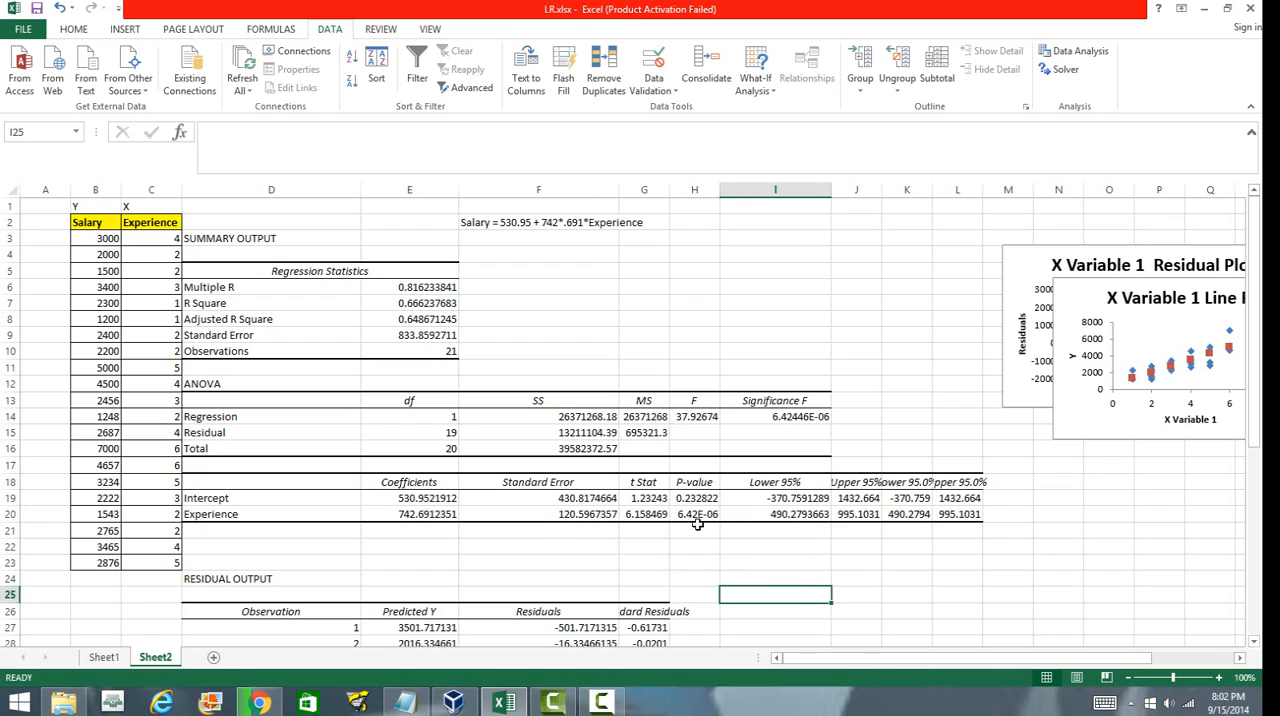
pyautogui.moveTo(697, 498); pyautogui.dragTo(700, 517)
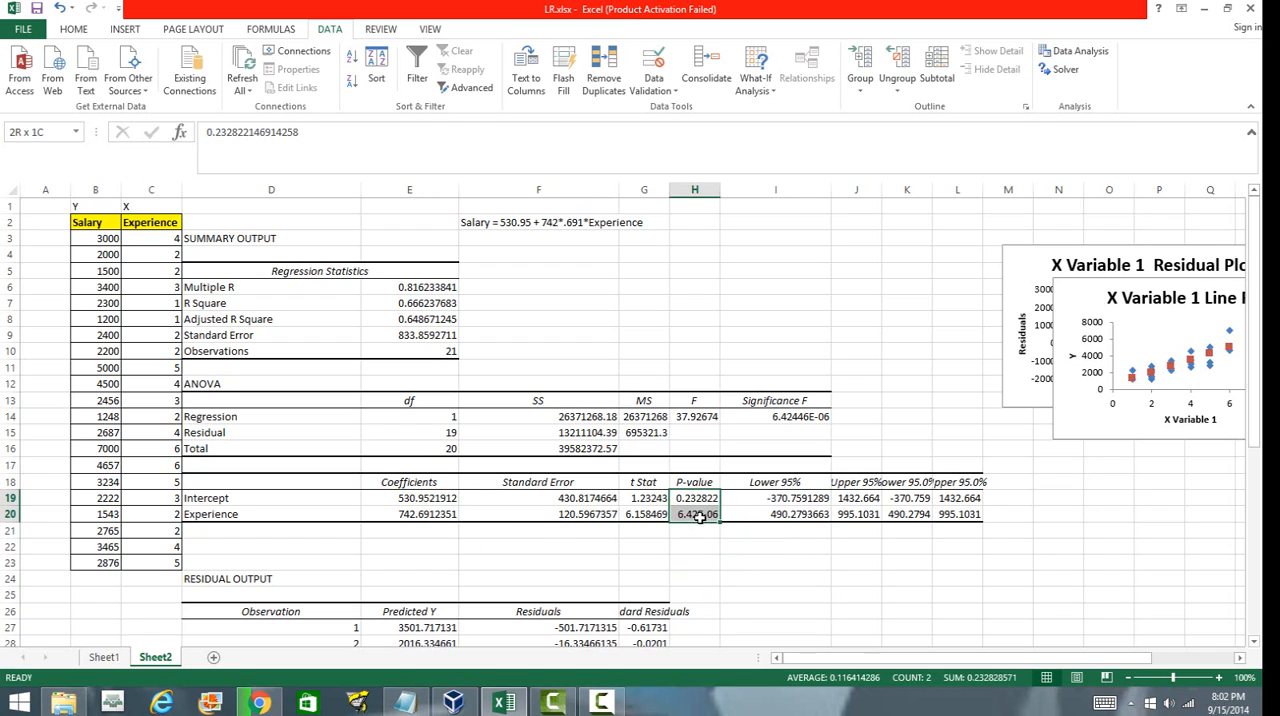
pyautogui.click(768, 598)
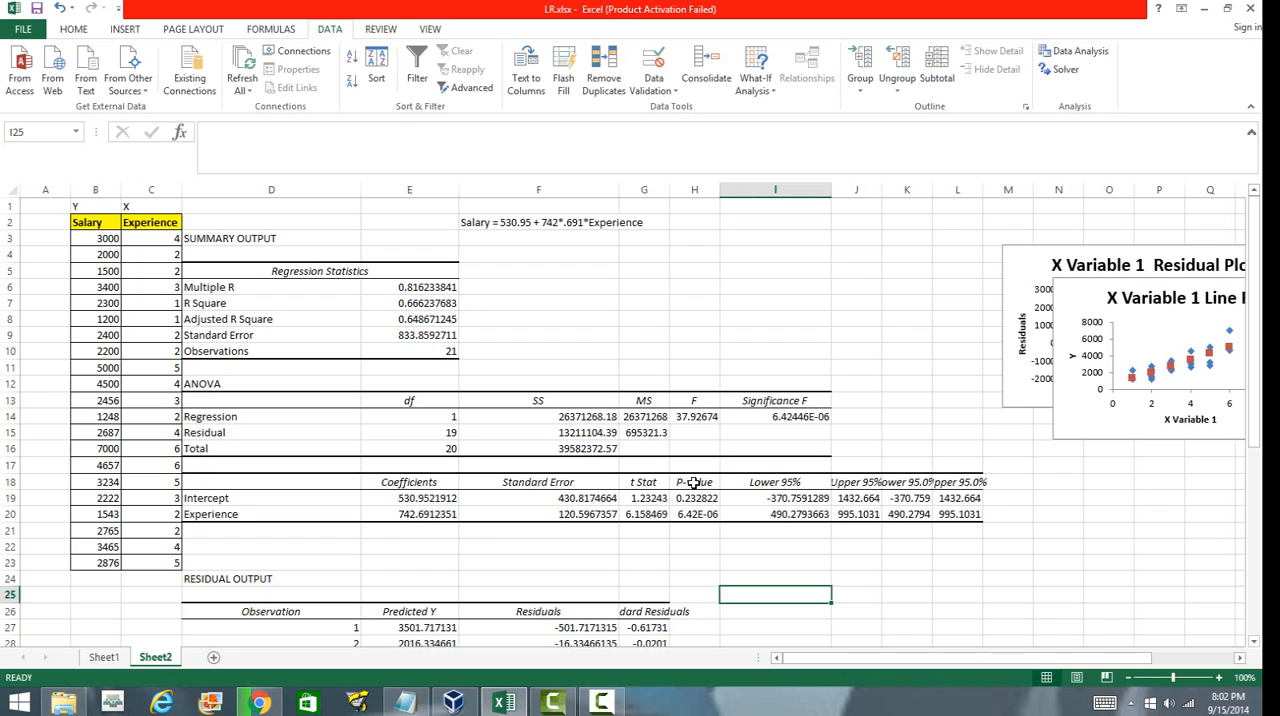
pyautogui.moveTo(695, 482); pyautogui.dragTo(695, 514)
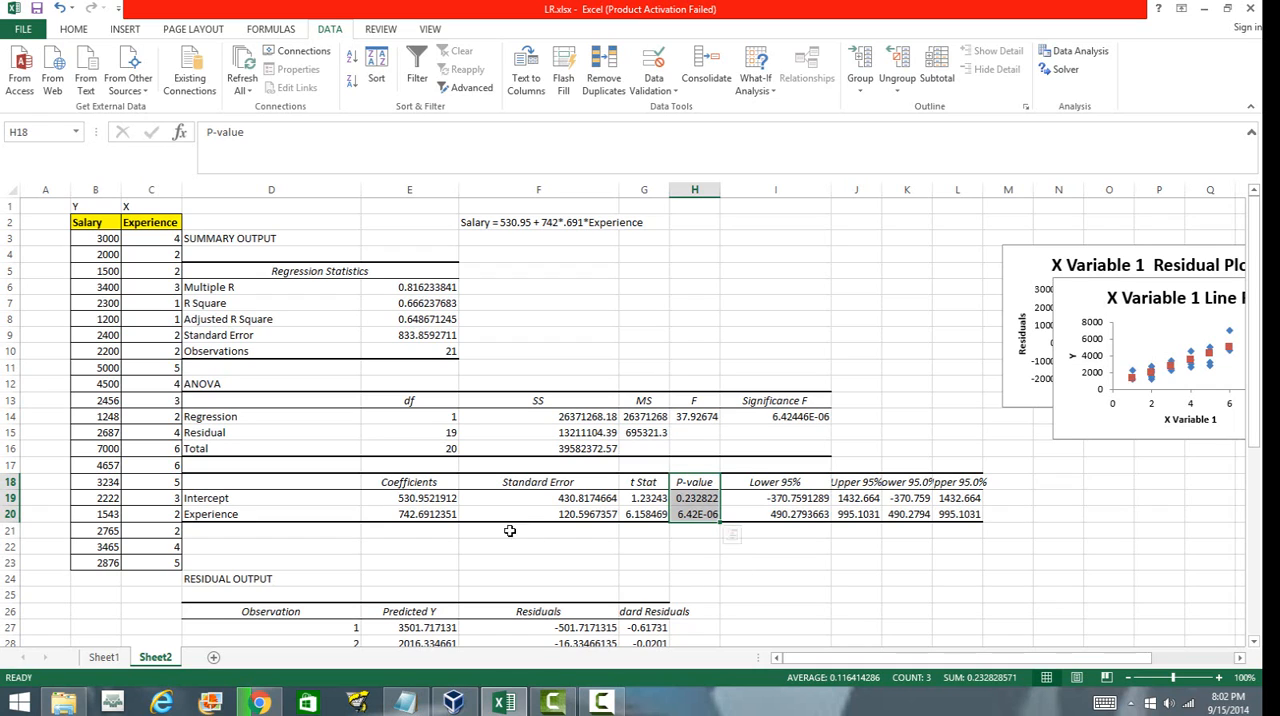
pyautogui.click(707, 576)
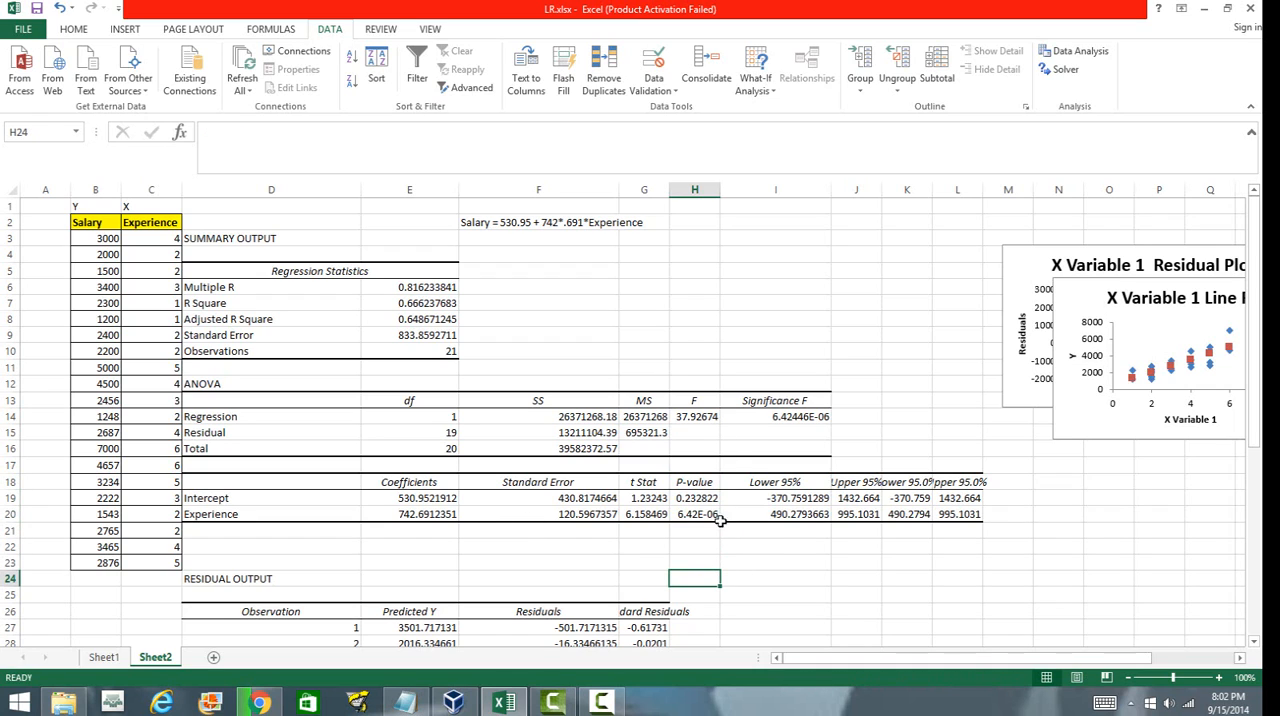
pyautogui.click(742, 290)
pyautogui.write('.05')
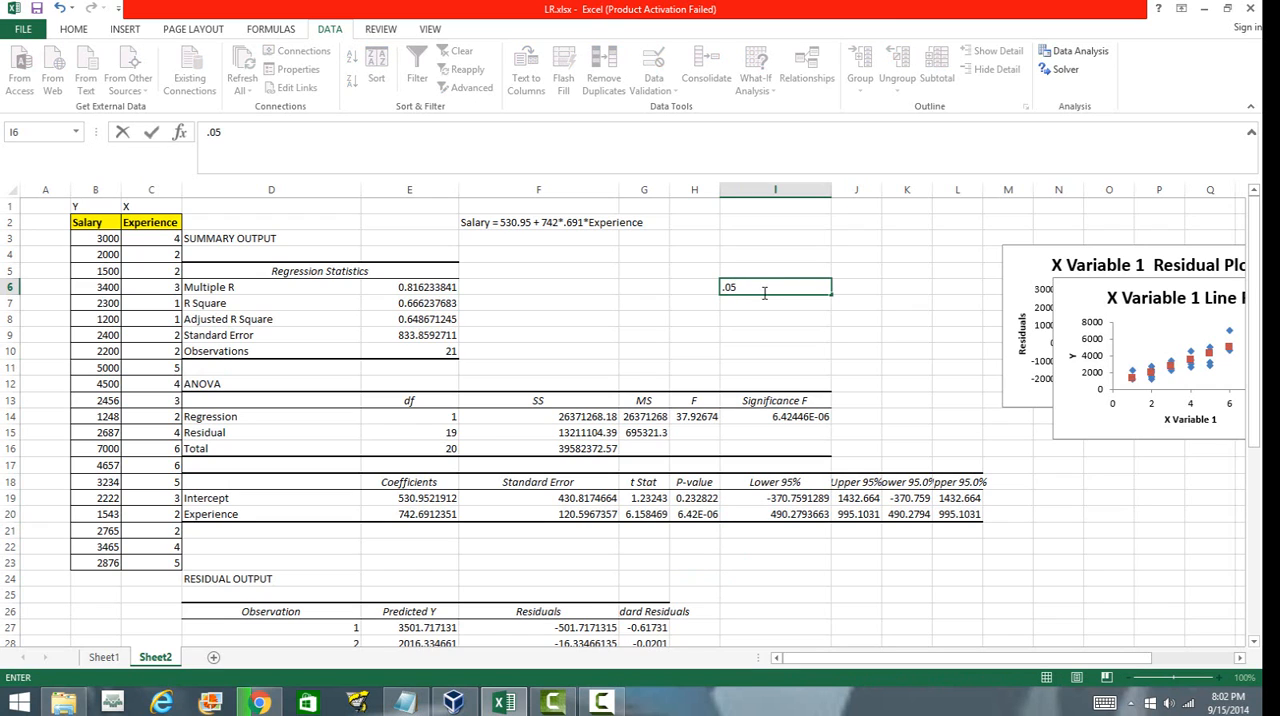
pyautogui.press('Return')
pyautogui.click(818, 287)
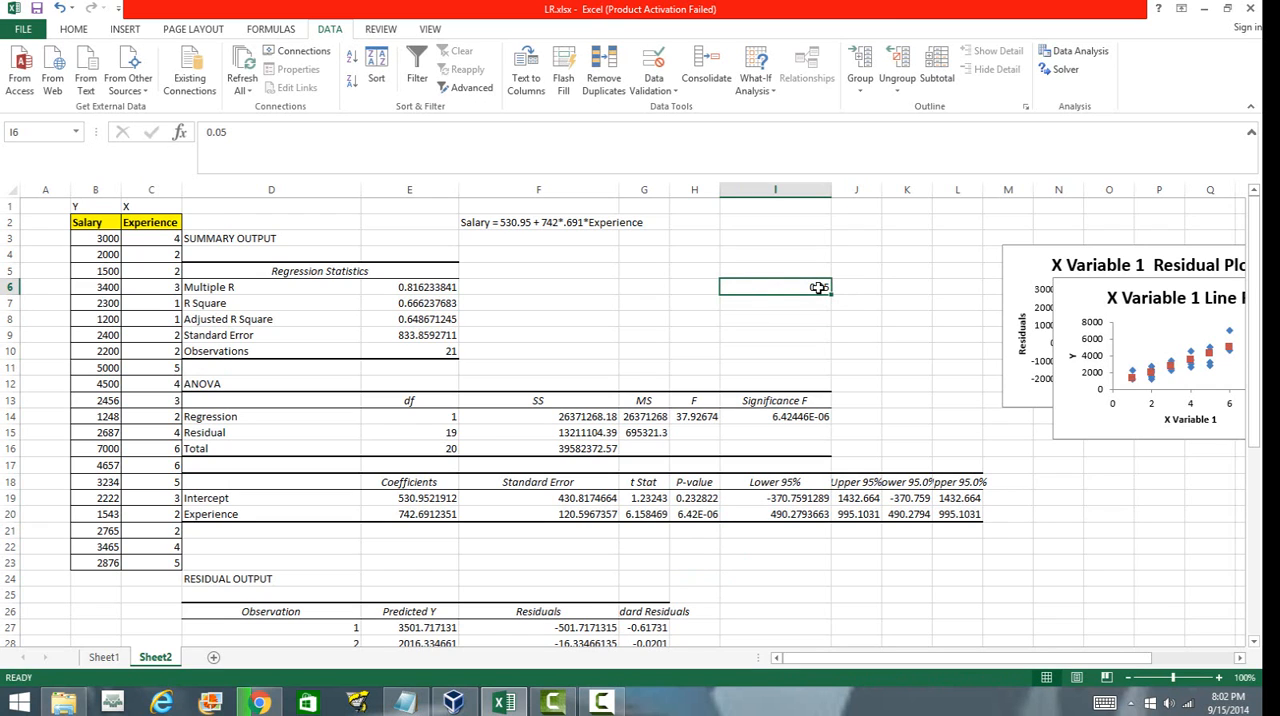
pyautogui.press('Delete')
# Compare the coefficients with their p-values and the lower and upper 95% confidence bounds.
pyautogui.moveTo(437, 500); pyautogui.dragTo(441, 514)
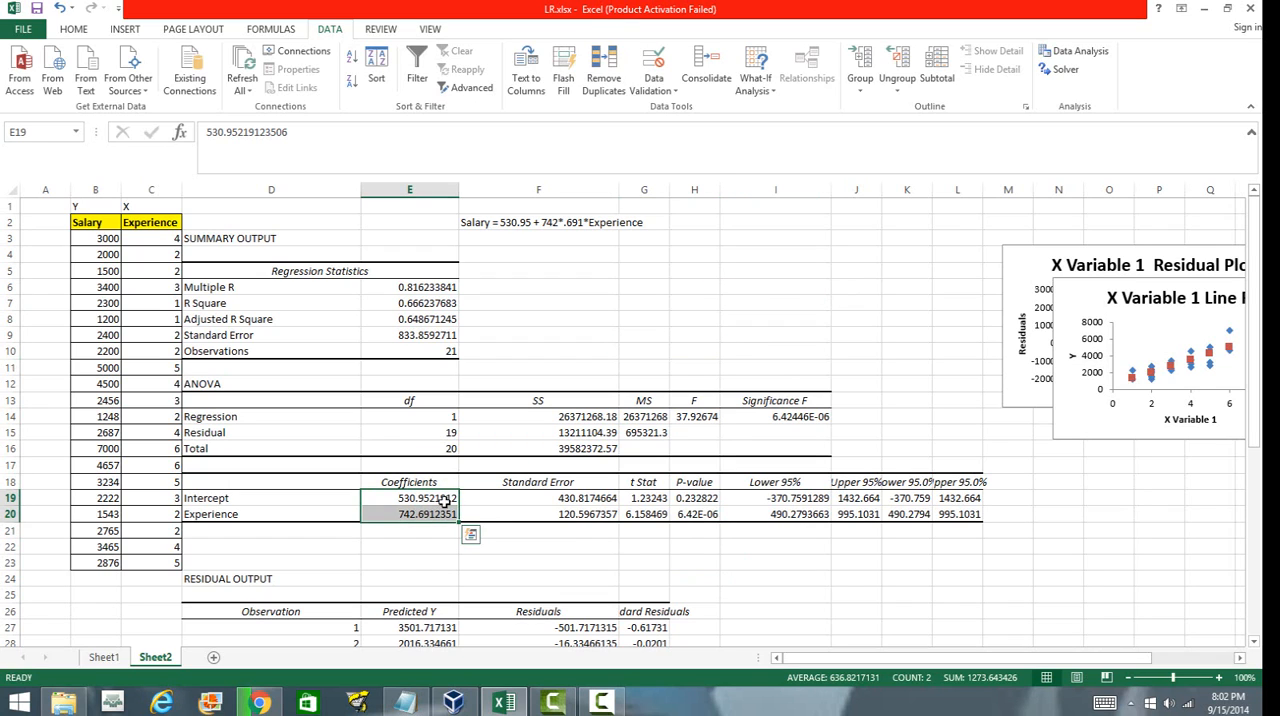
pyautogui.click(680, 284)
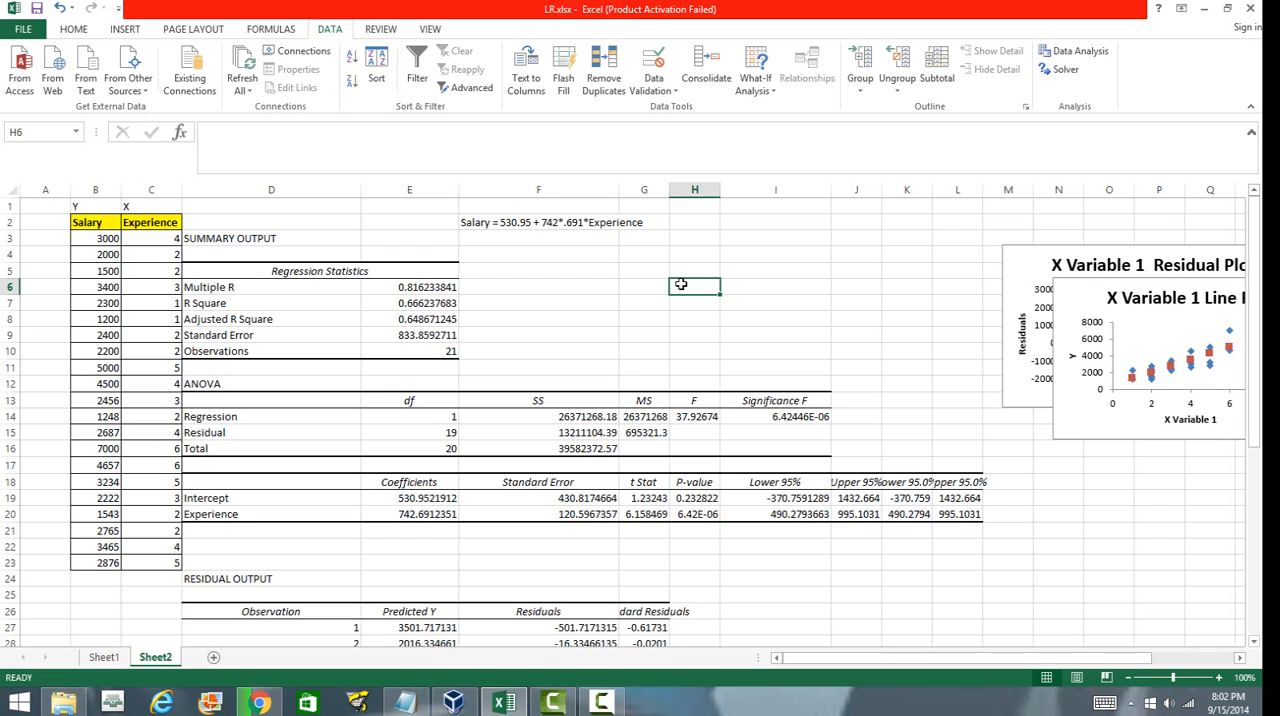
pyautogui.click(855, 609)
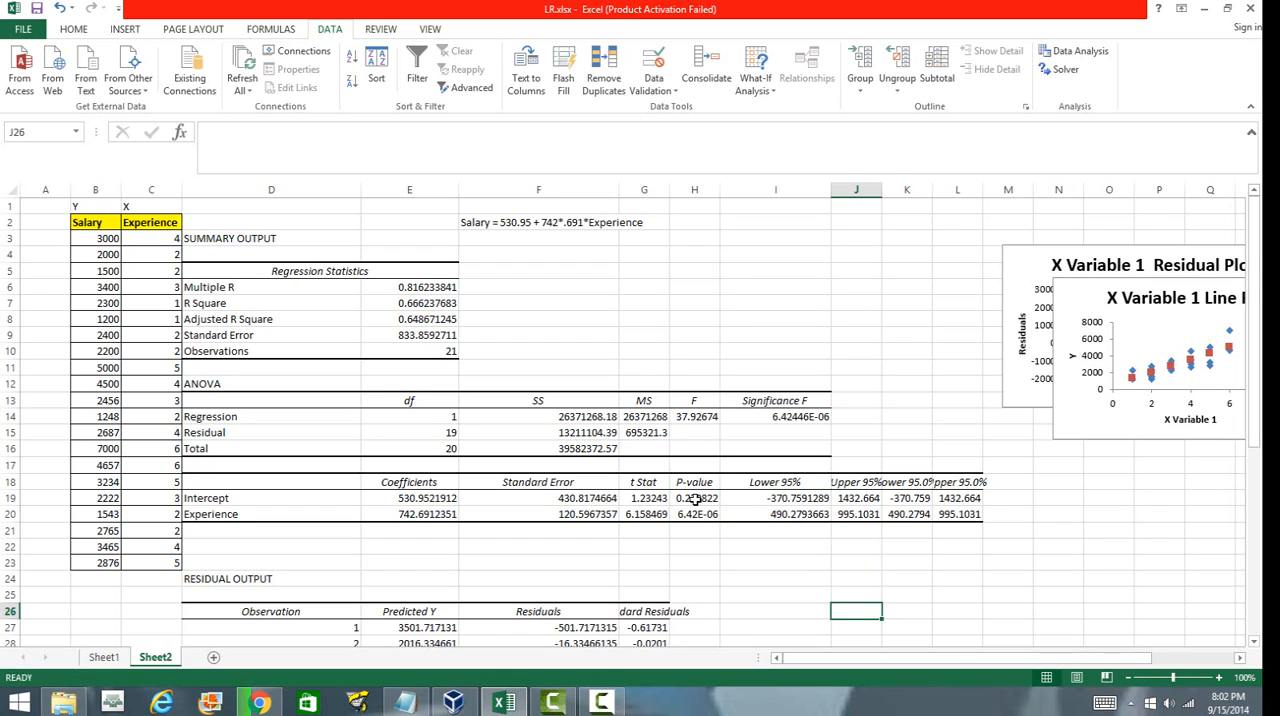
pyautogui.moveTo(695, 498); pyautogui.dragTo(696, 518)
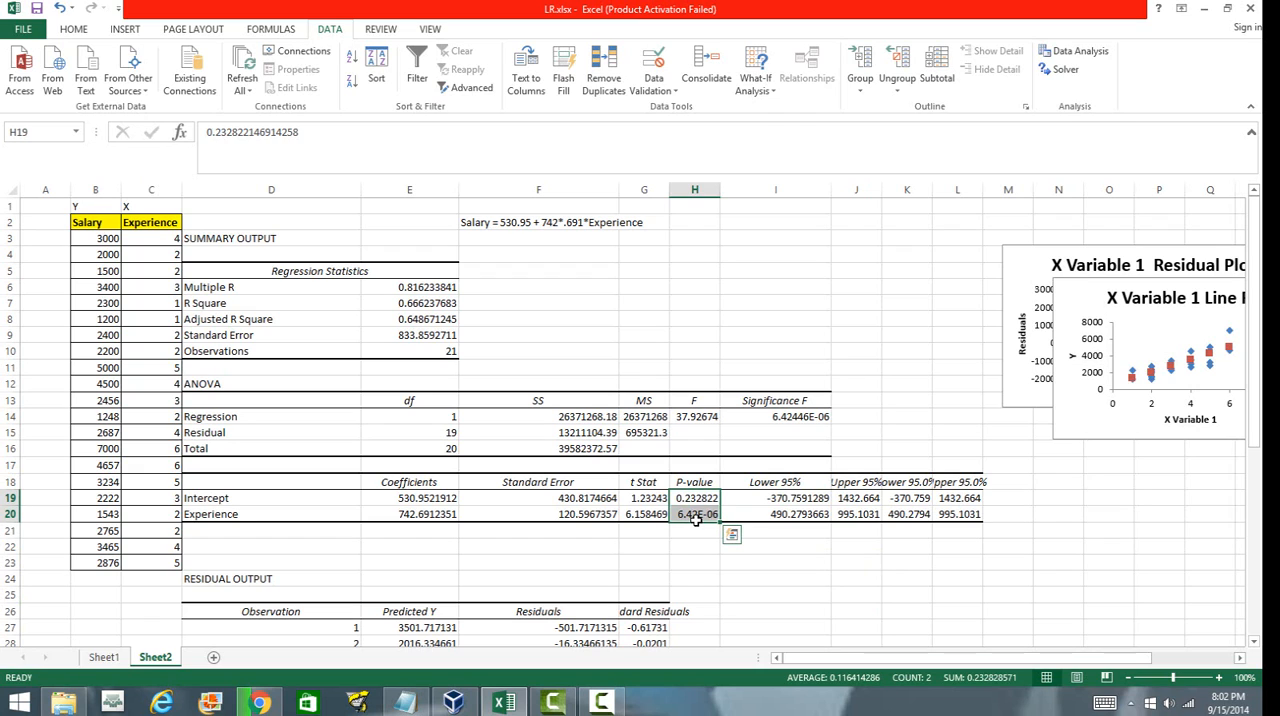
pyautogui.click(697, 516)
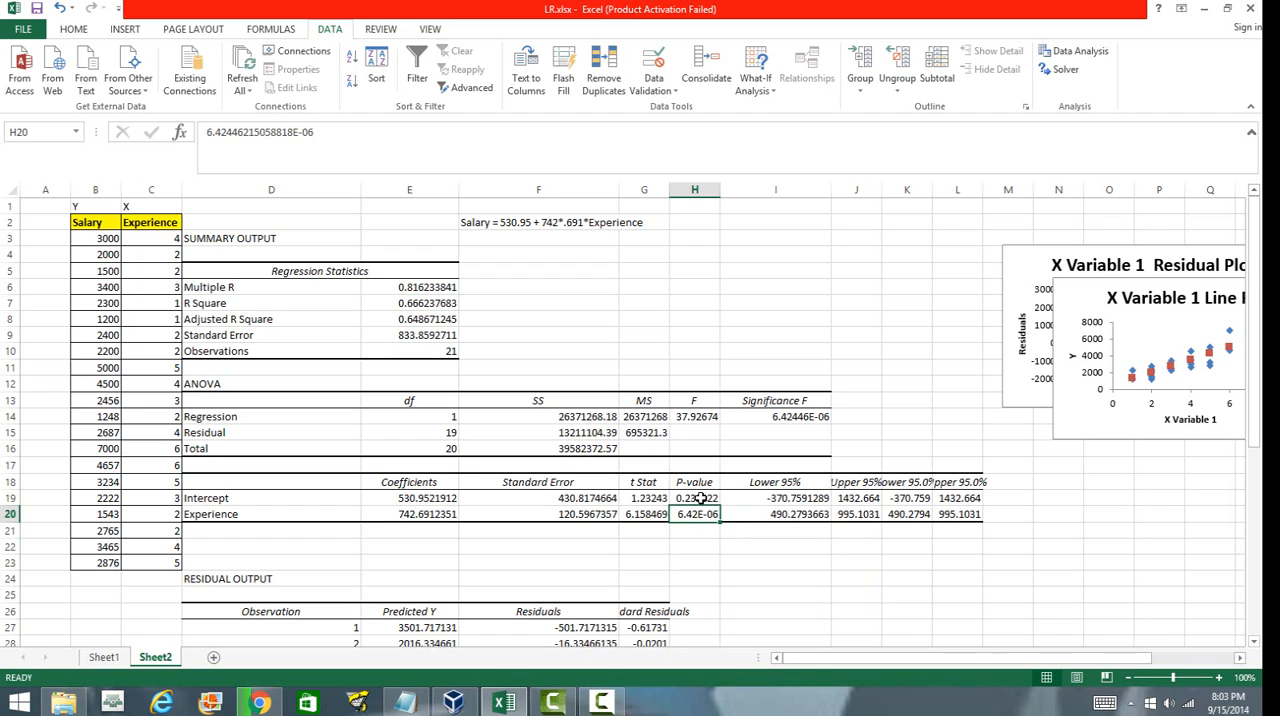
pyautogui.click(701, 498)
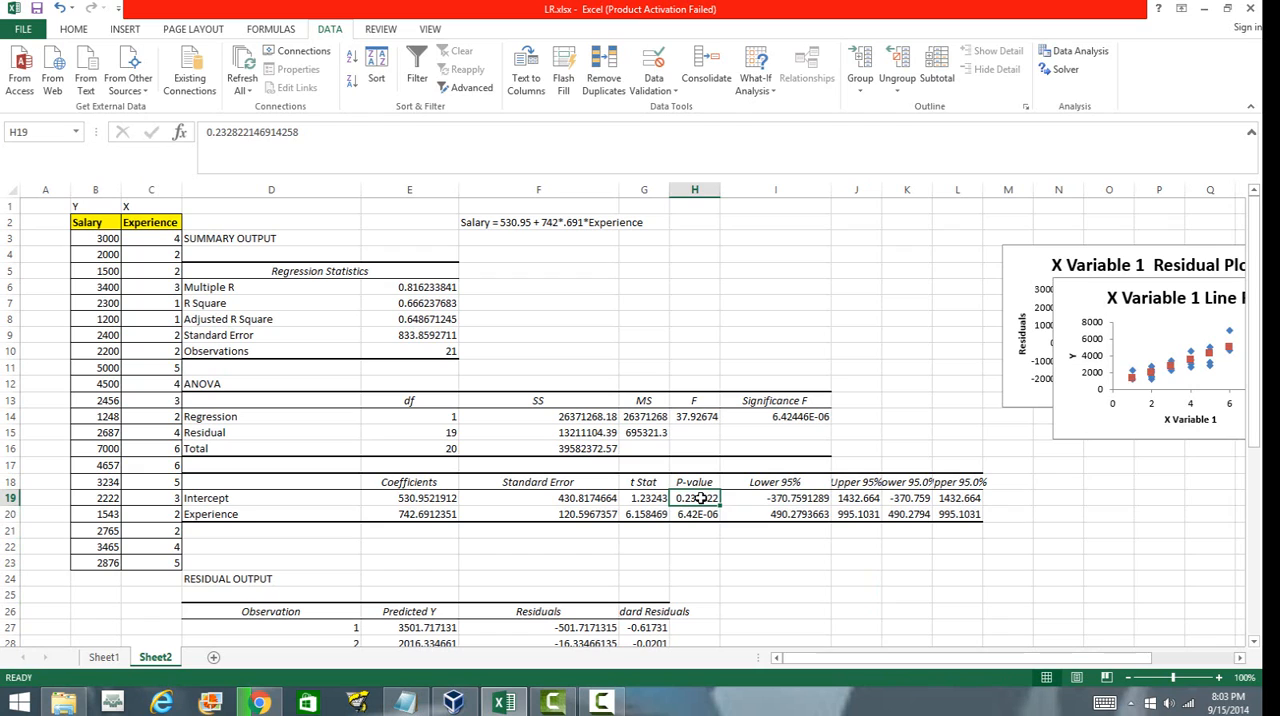
pyautogui.click(896, 547)
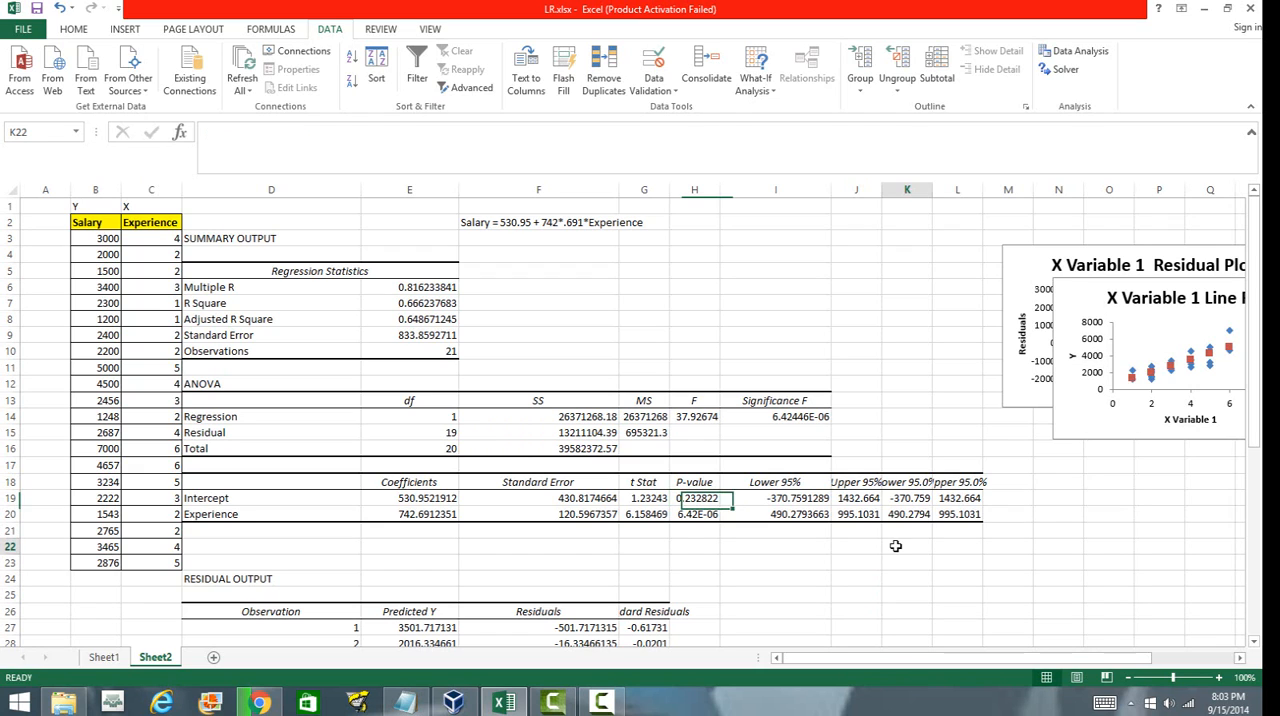
pyautogui.click(786, 494)
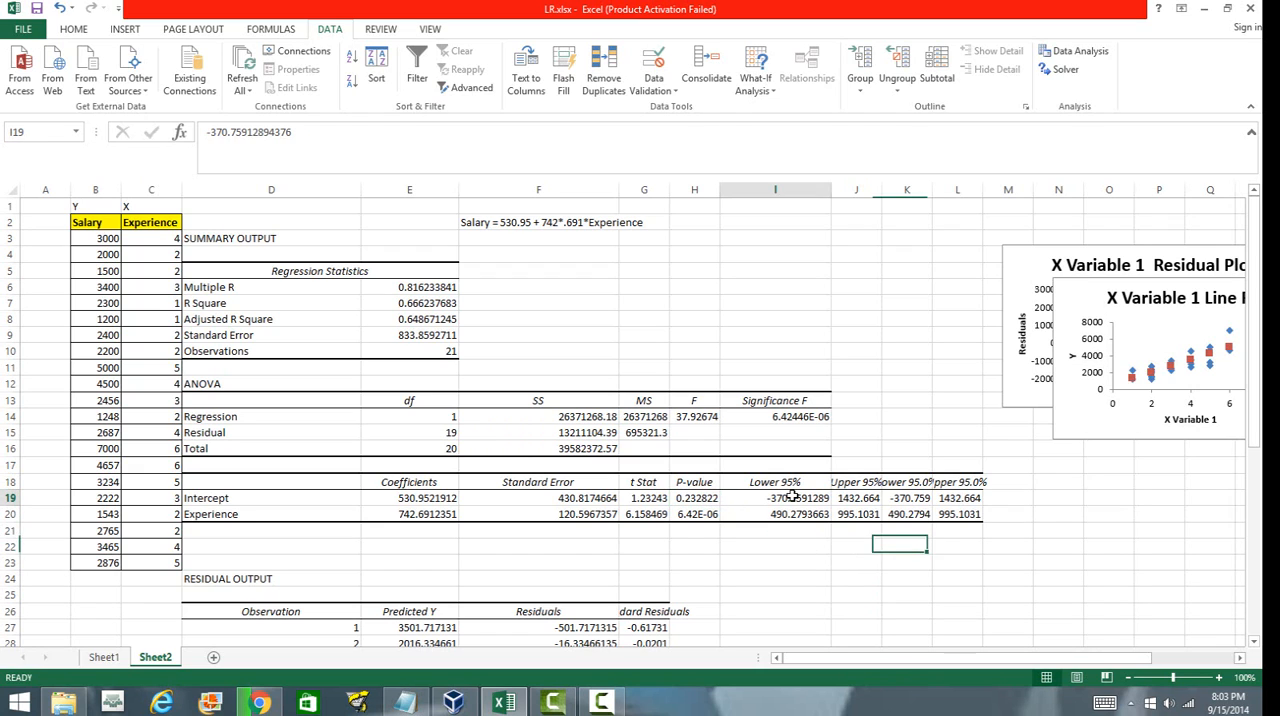
pyautogui.click(852, 497)
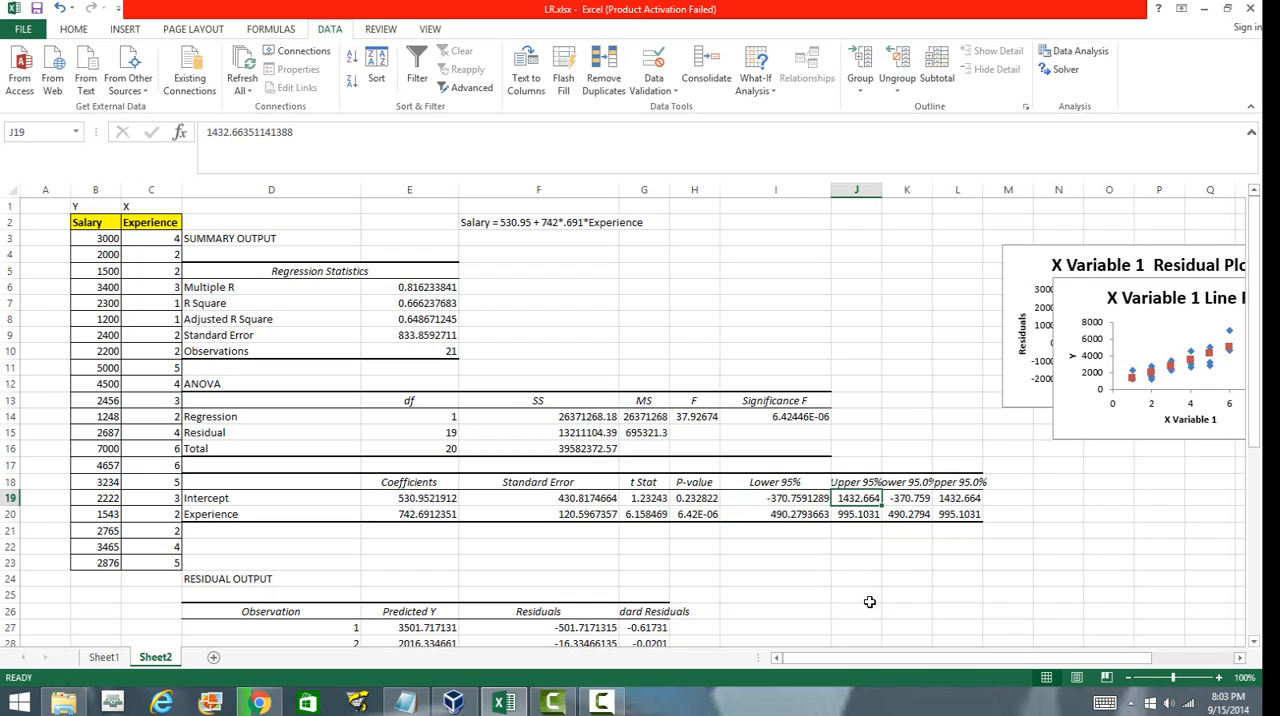
pyautogui.click(560, 595)
pyautogui.click(420, 499)
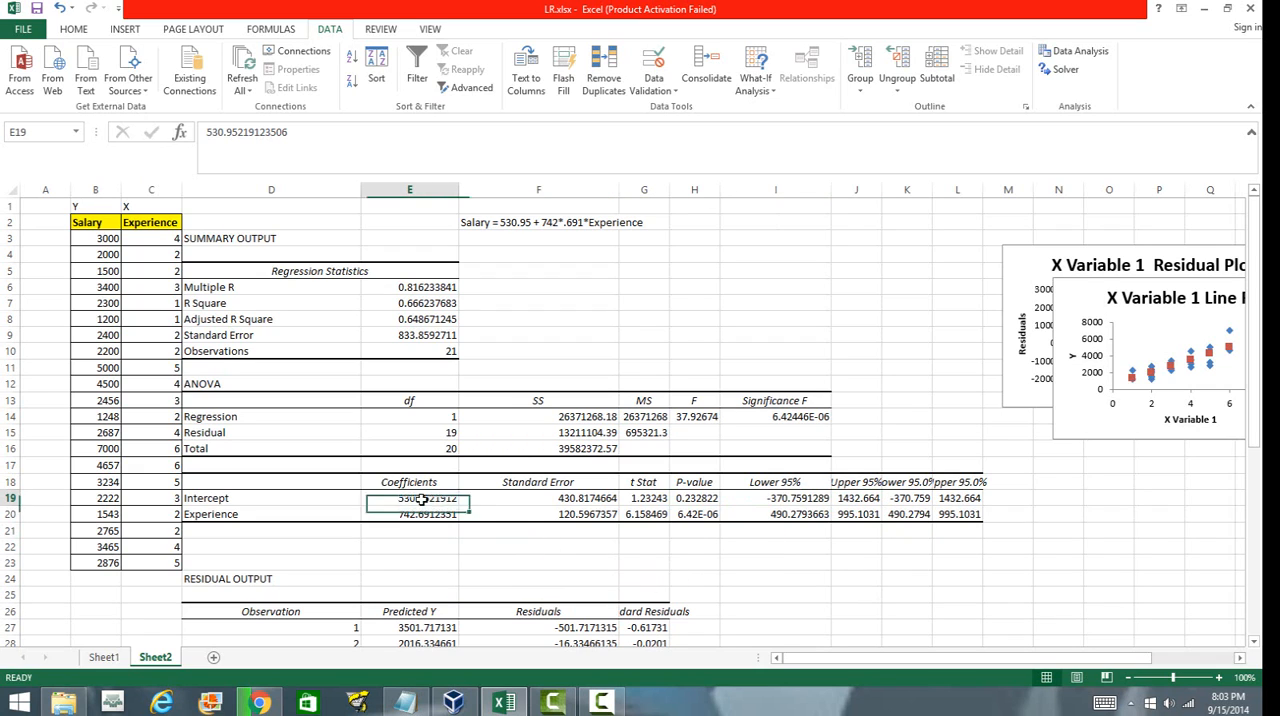
pyautogui.moveTo(422, 499); pyautogui.dragTo(423, 519)
pyautogui.click(697, 498)
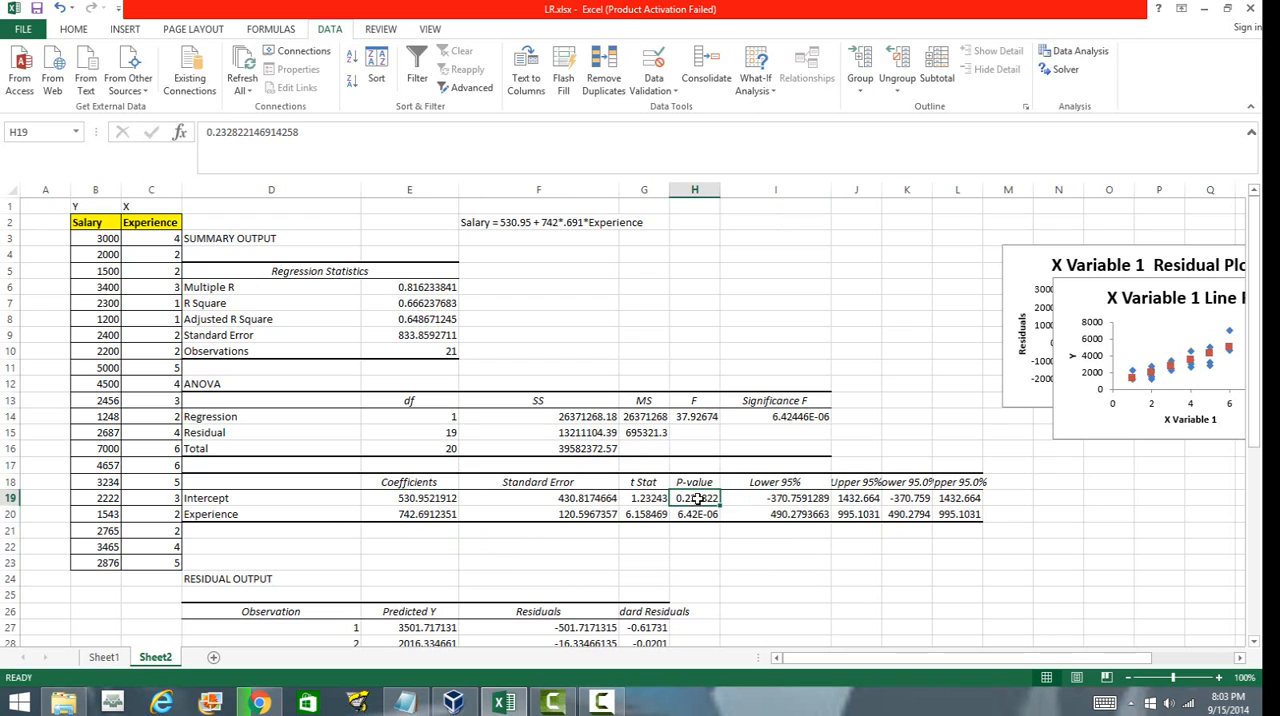
pyautogui.moveTo(697, 498); pyautogui.dragTo(697, 518)
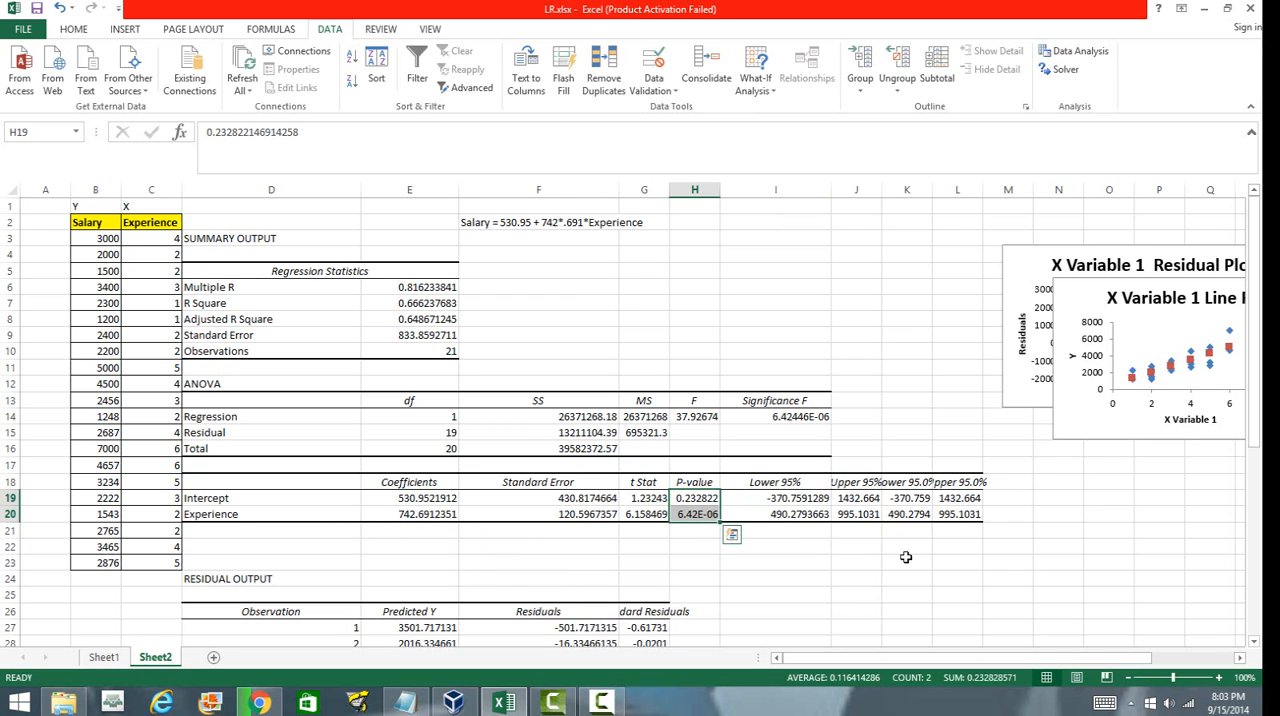
# Review the residual output's observation numbers and predicted Y values, then return to the regression equation in F2.
pyautogui.moveTo(1256, 645); pyautogui.dragTo(1256, 645)
pyautogui.moveTo(341, 270); pyautogui.dragTo(344, 591)
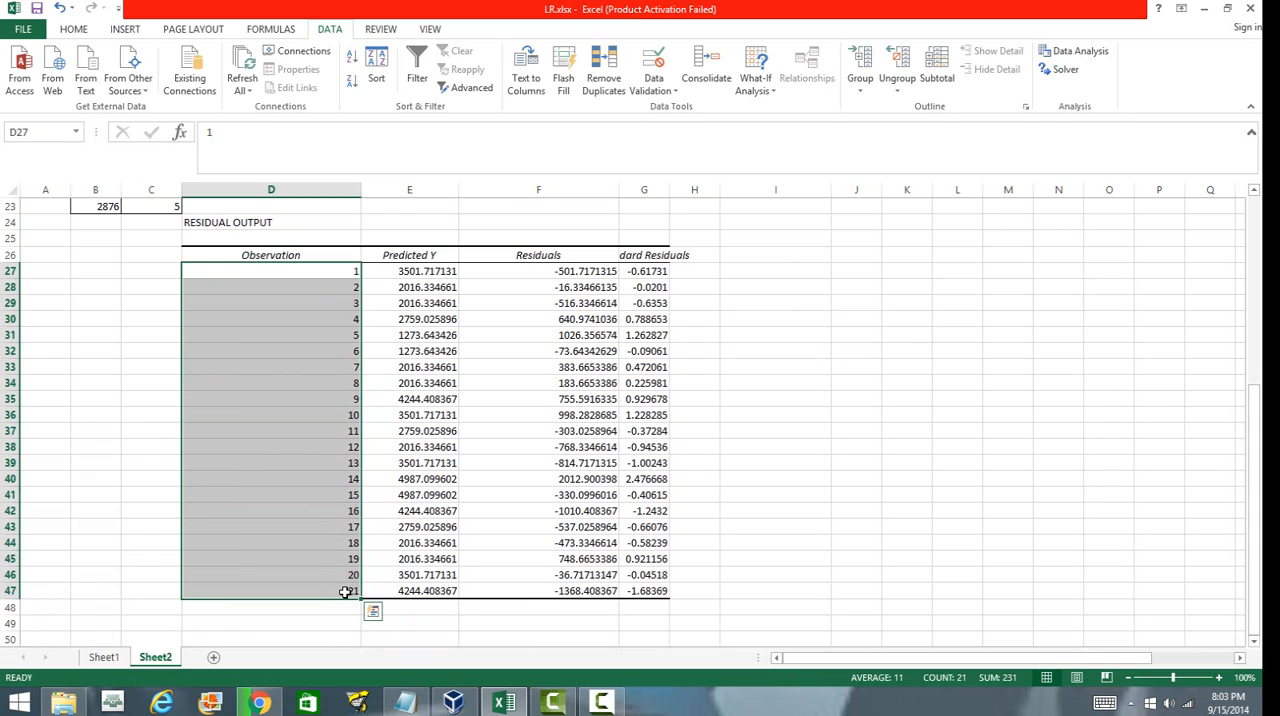
pyautogui.click(757, 572)
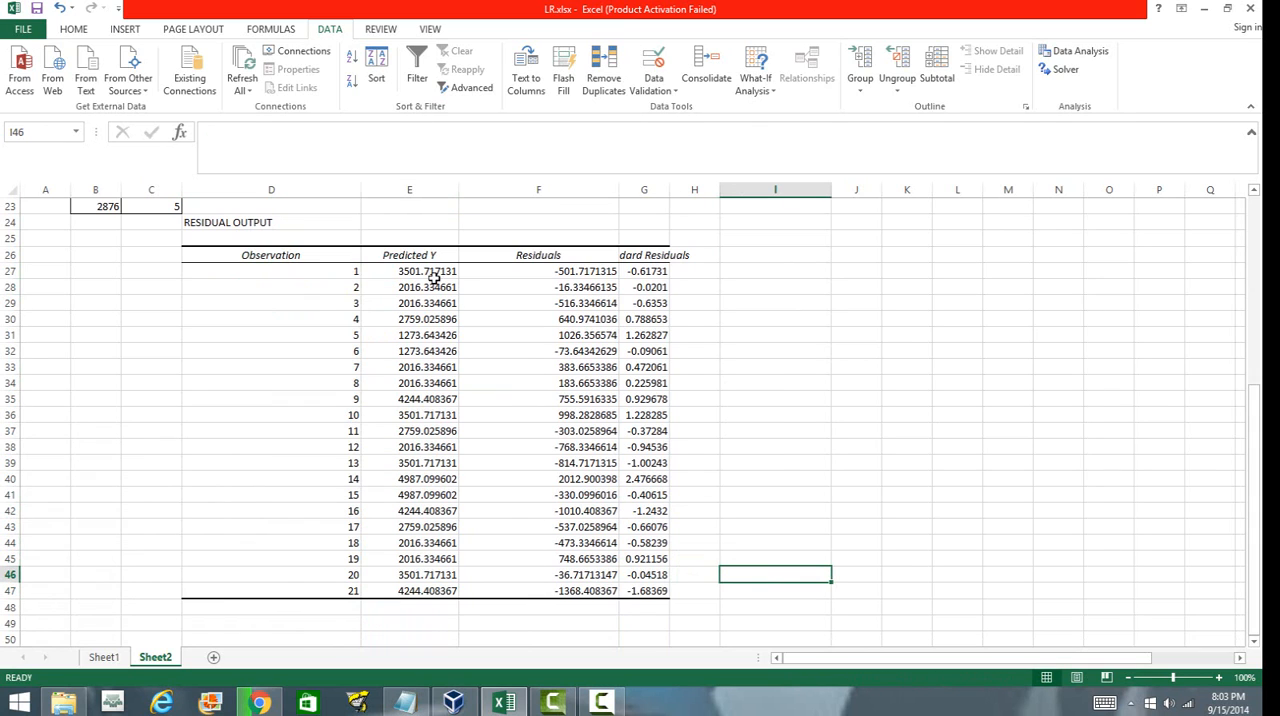
pyautogui.moveTo(418, 270); pyautogui.dragTo(447, 558)
pyautogui.moveTo(446, 588); pyautogui.dragTo(446, 588)
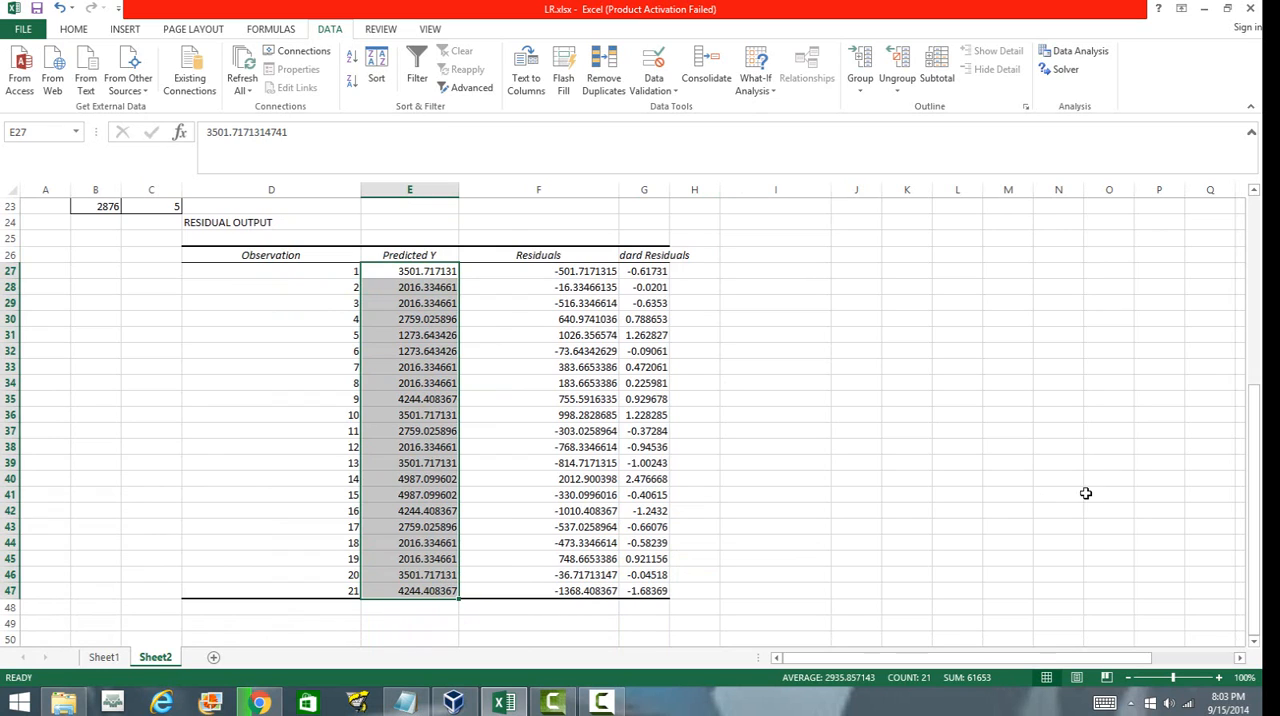
pyautogui.moveTo(1258, 515); pyautogui.dragTo(1237, 280)
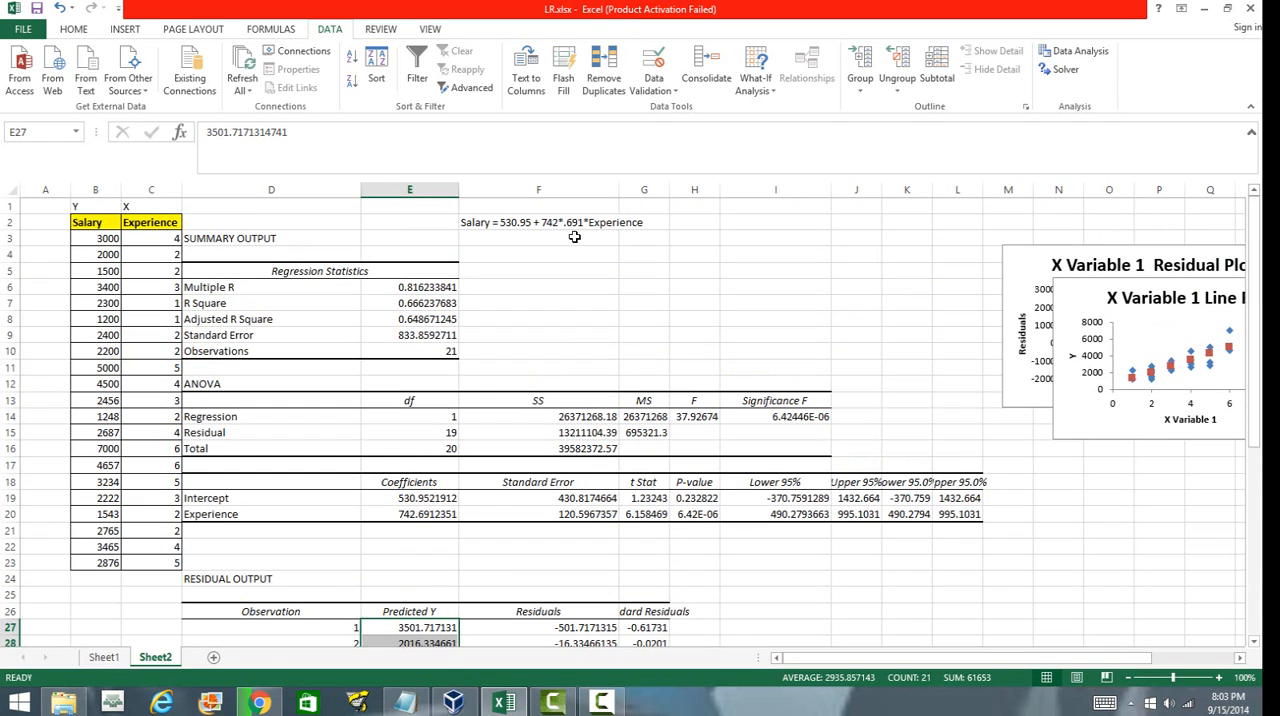
pyautogui.click(511, 224)
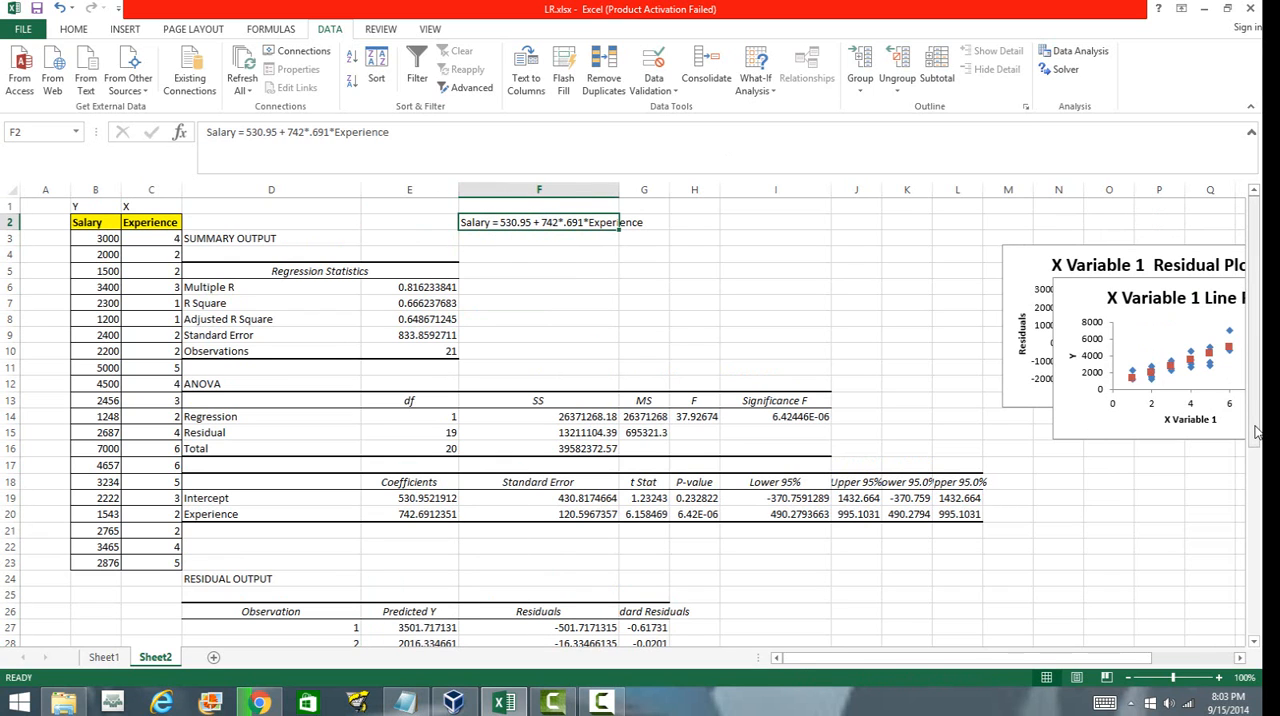
# Compare the actual salaries with the predicted Y values and residuals for the first observations.
pyautogui.scroll(-2, 1258, 432)
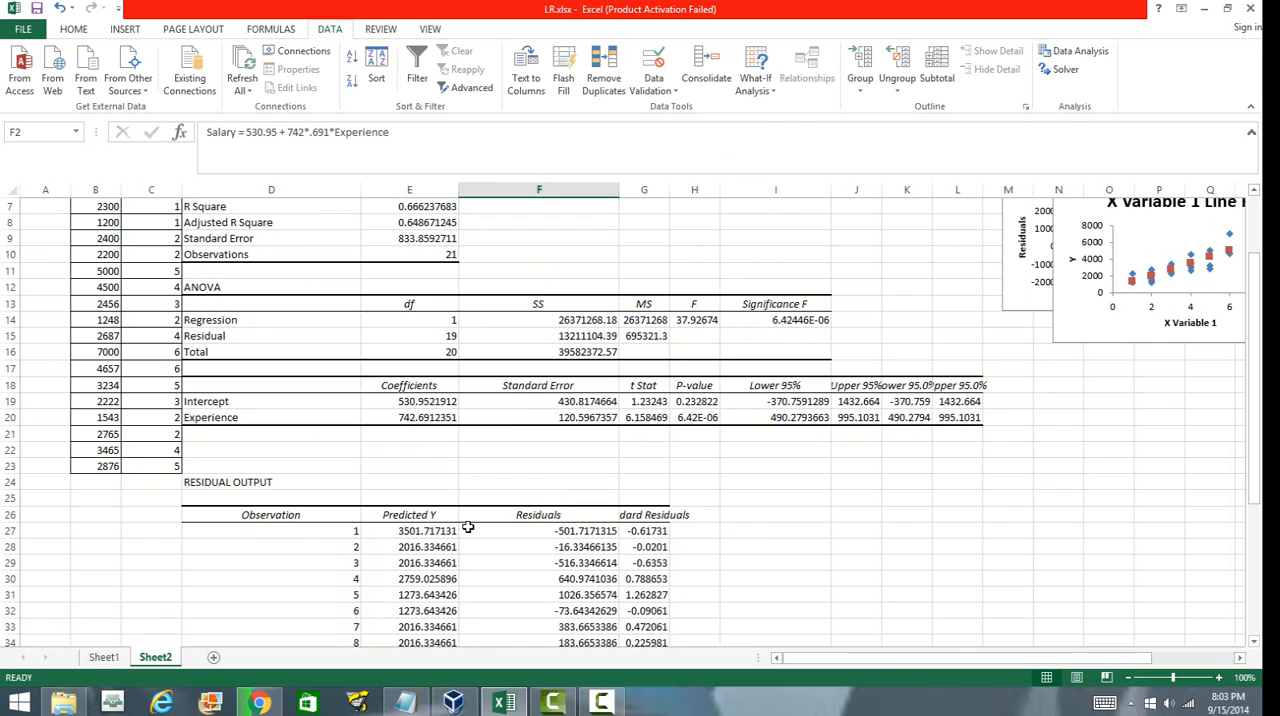
pyautogui.click(415, 531)
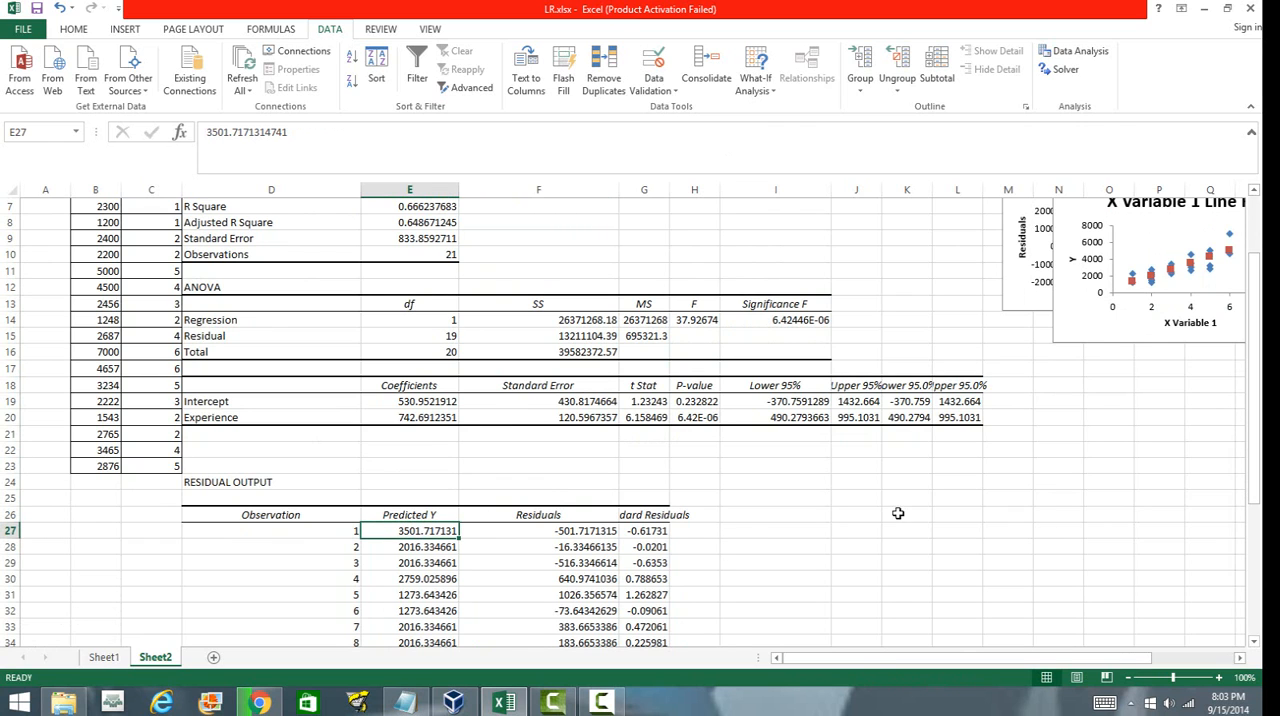
pyautogui.moveTo(1258, 442); pyautogui.dragTo(1256, 400)
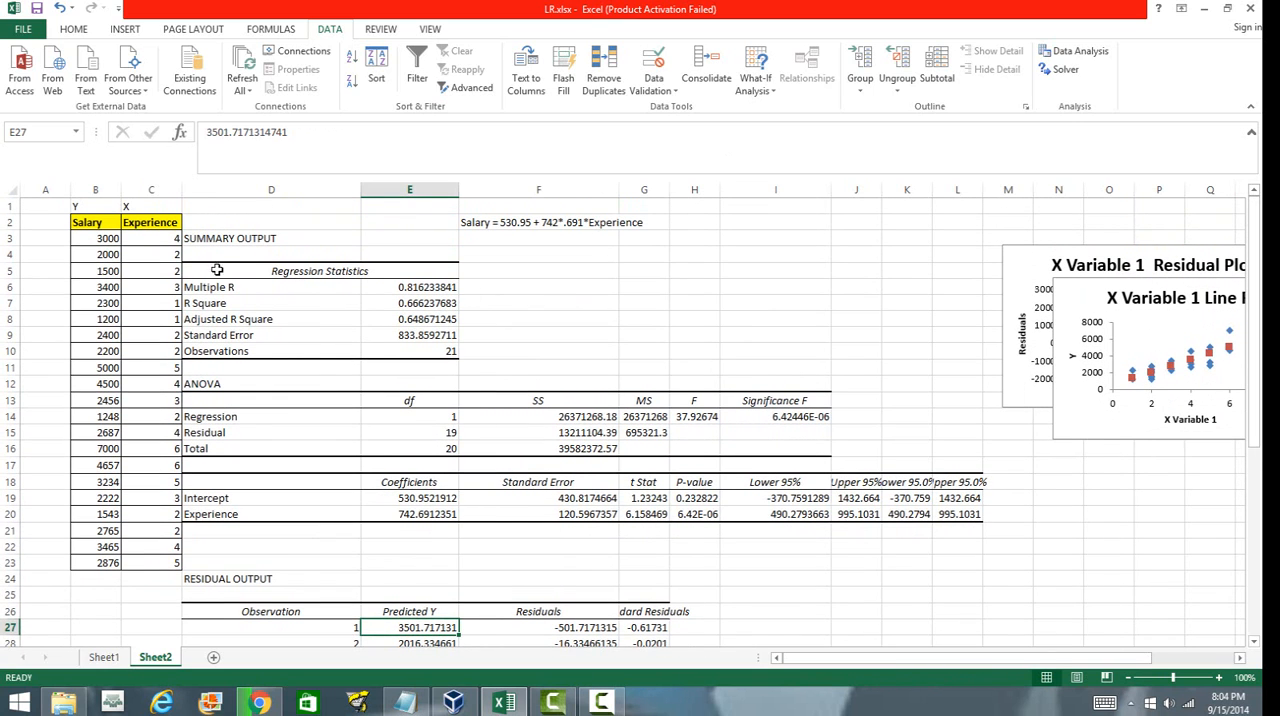
pyautogui.click(112, 241)
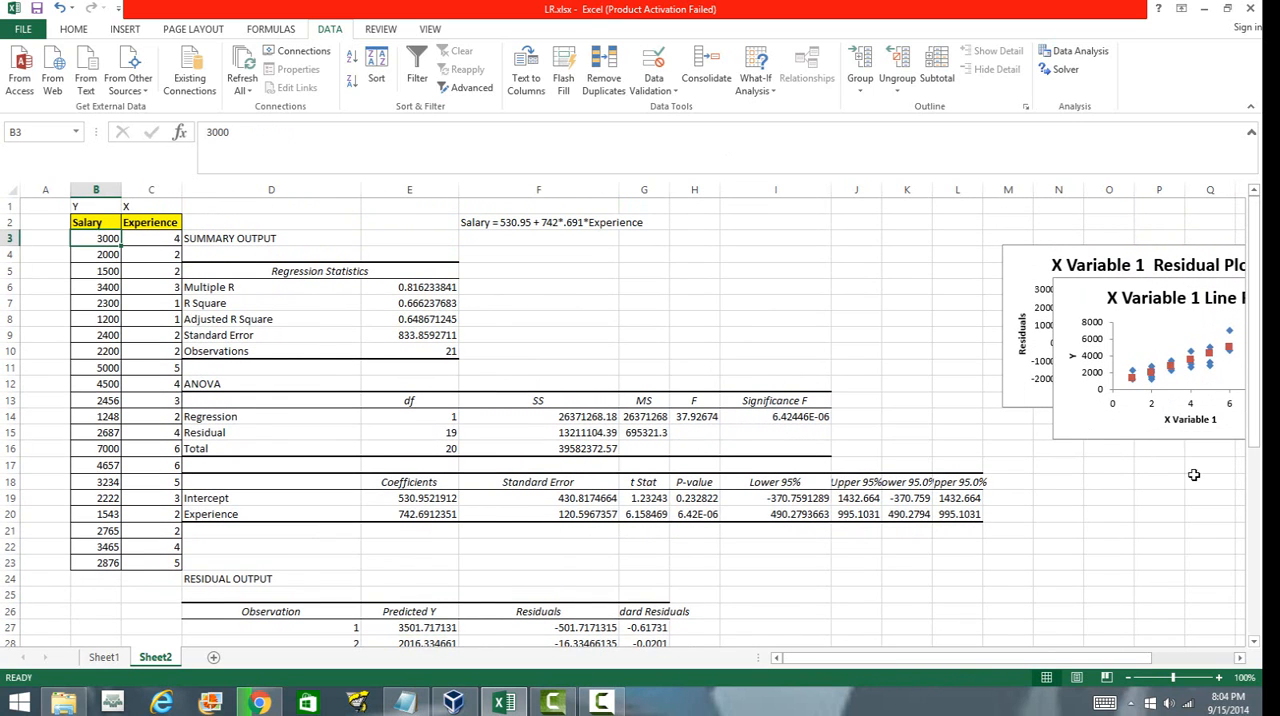
pyautogui.moveTo(1256, 432); pyautogui.dragTo(1250, 492)
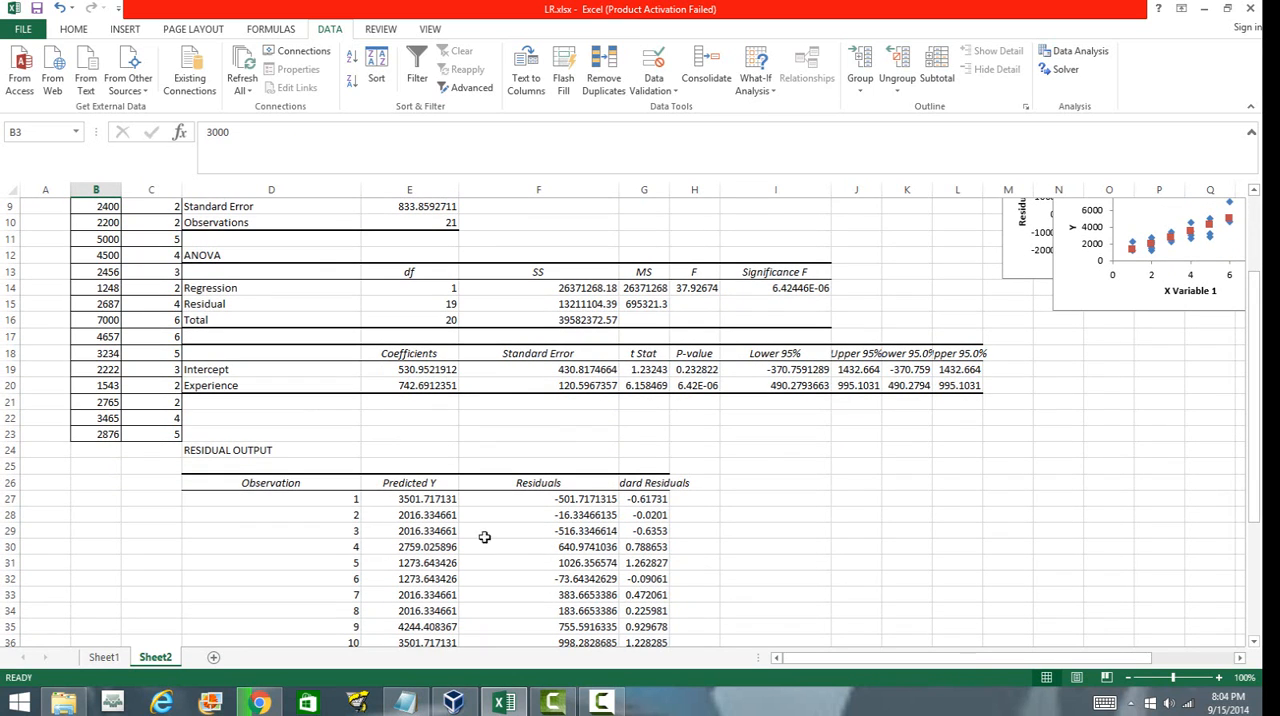
pyautogui.click(415, 498)
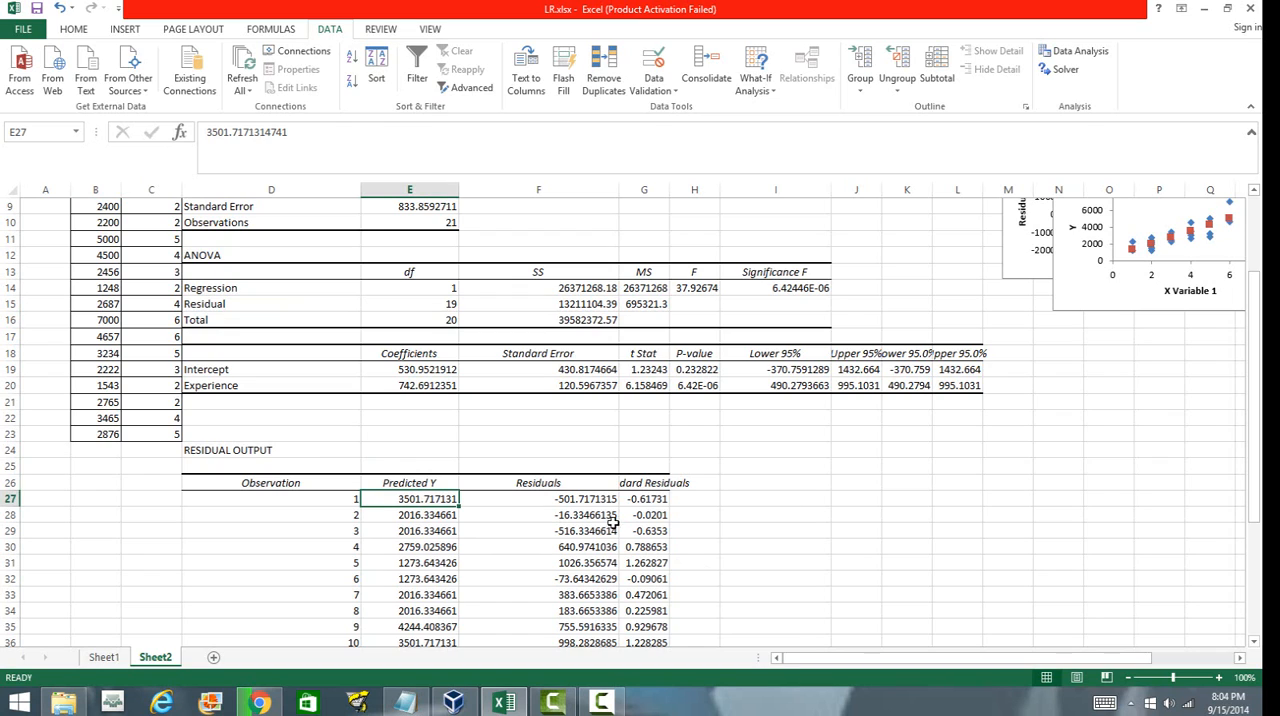
pyautogui.click(578, 502)
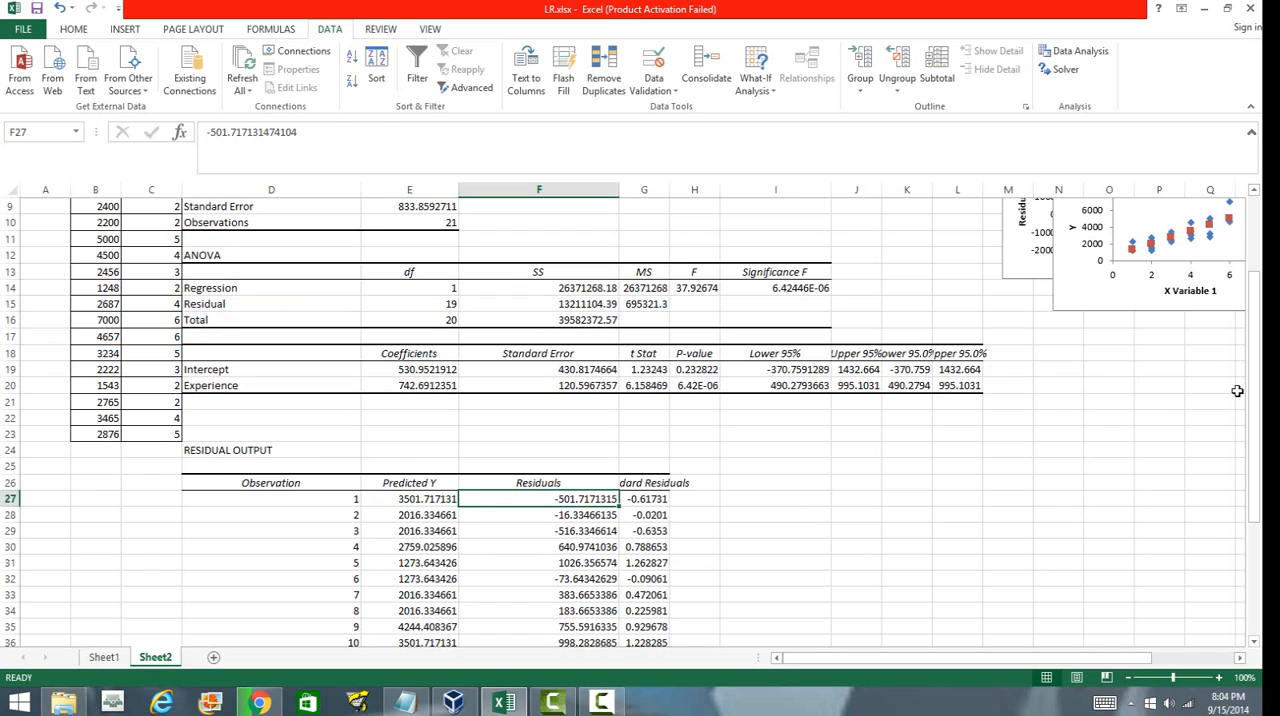
pyautogui.moveTo(1254, 368); pyautogui.dragTo(1192, 286)
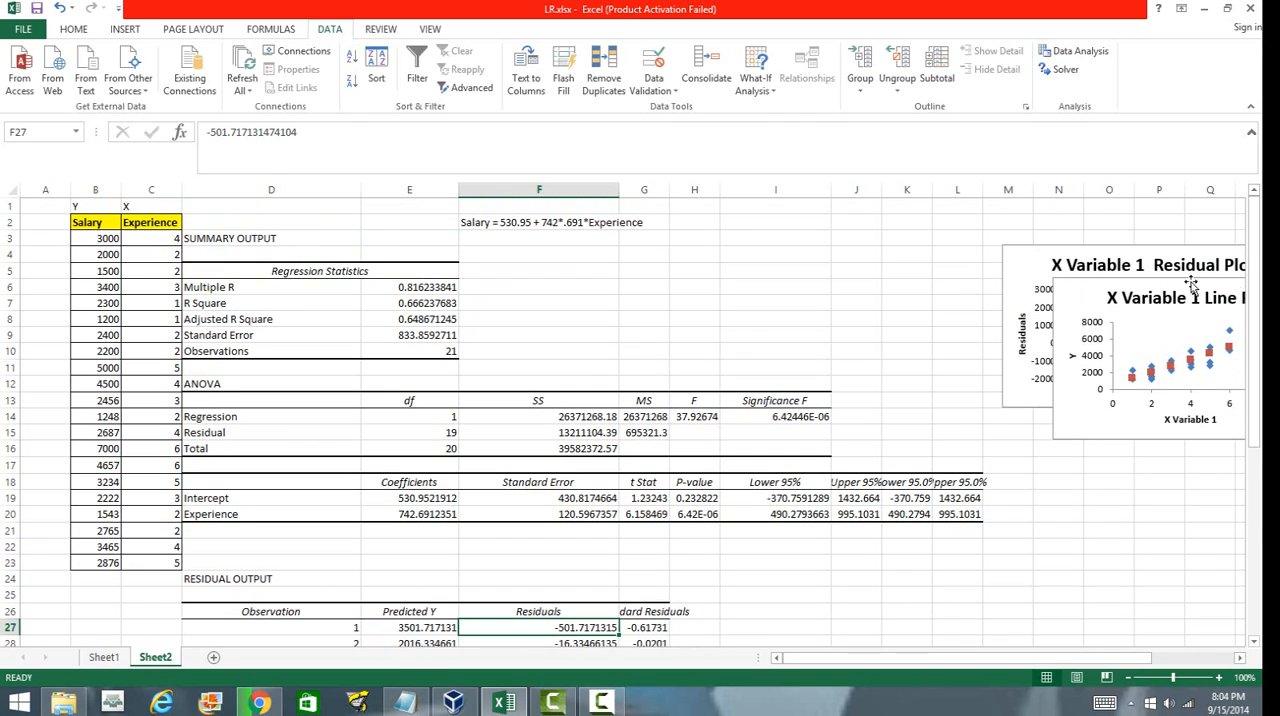
pyautogui.click(106, 256)
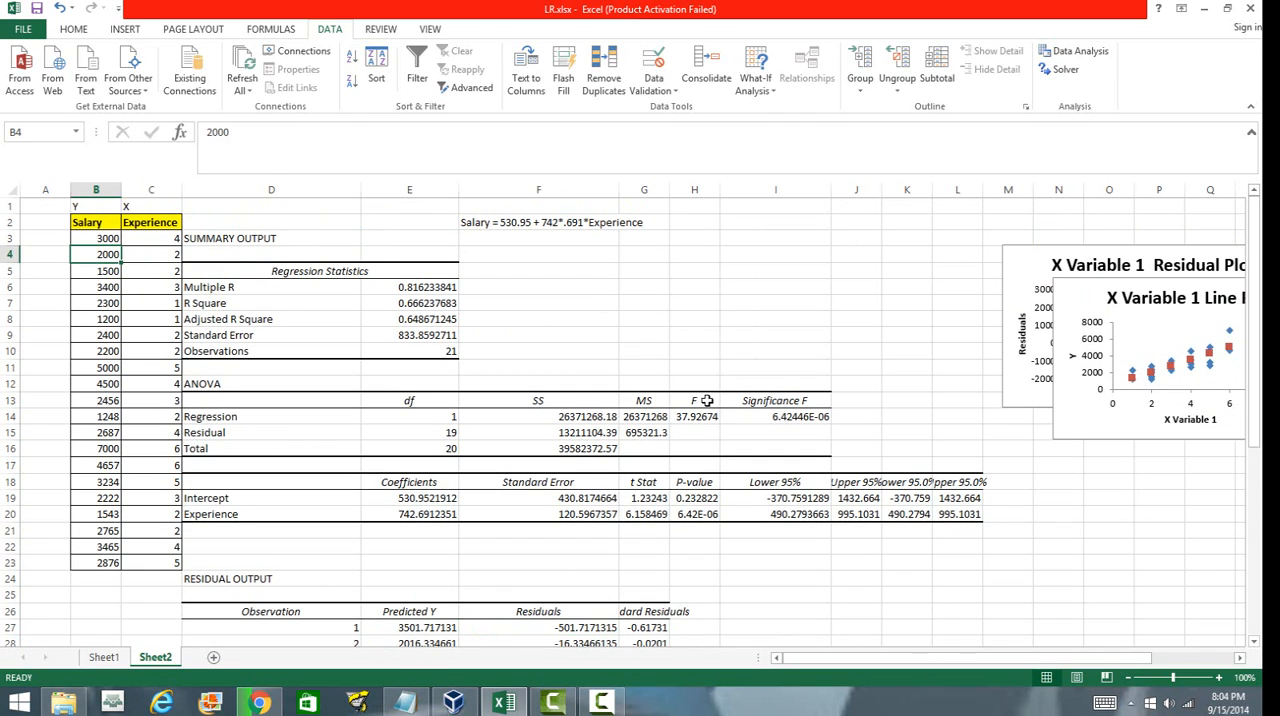
pyautogui.moveTo(1256, 420); pyautogui.dragTo(1250, 495)
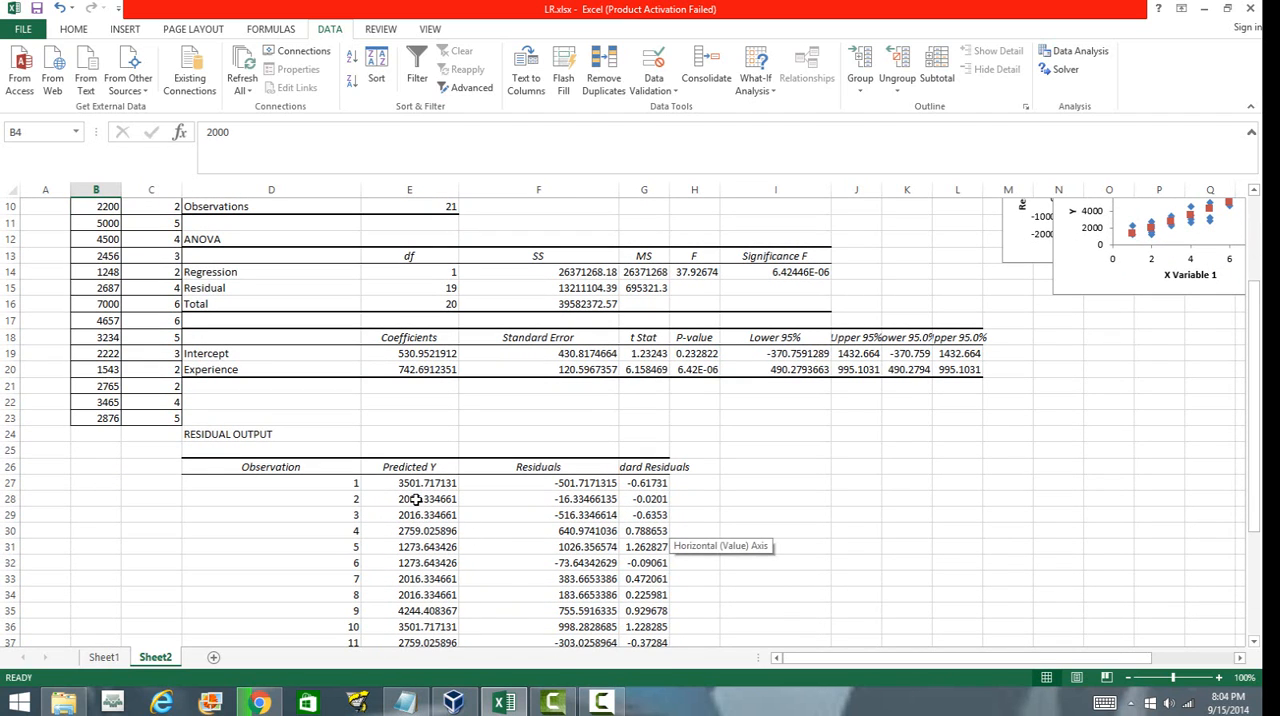
pyautogui.click(413, 499)
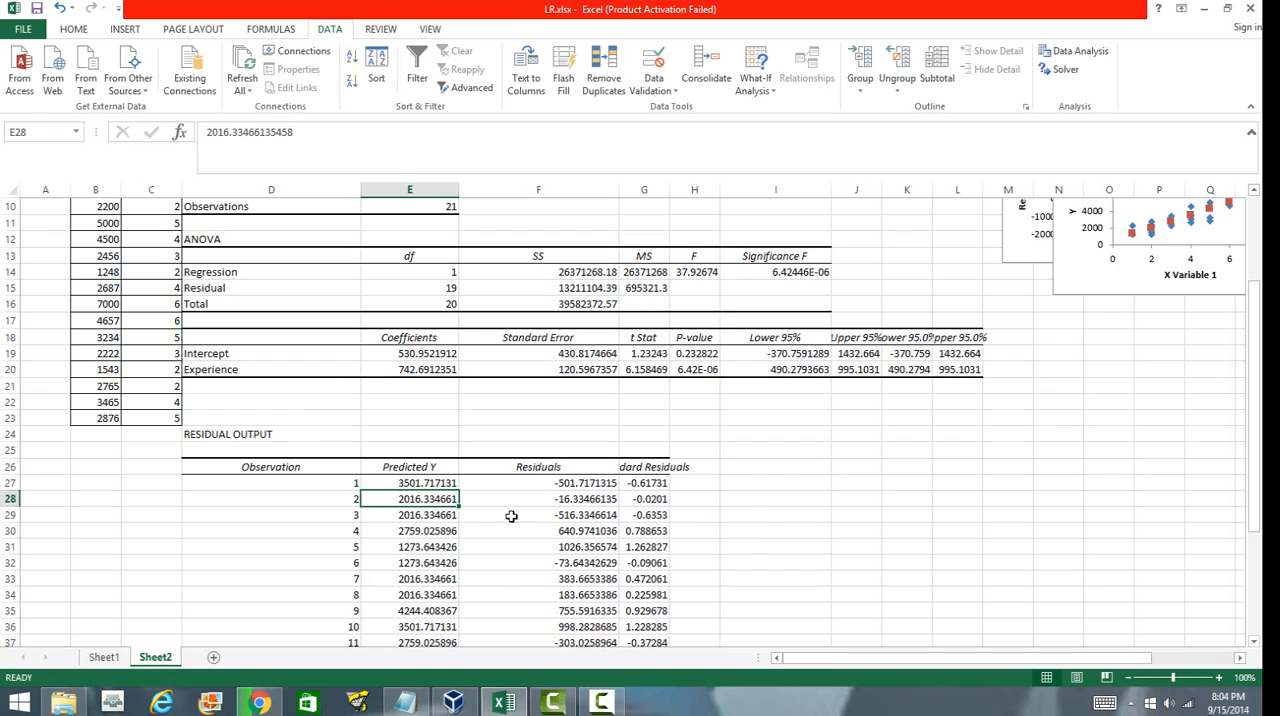
pyautogui.moveTo(577, 484); pyautogui.dragTo(590, 548)
pyautogui.click(463, 502)
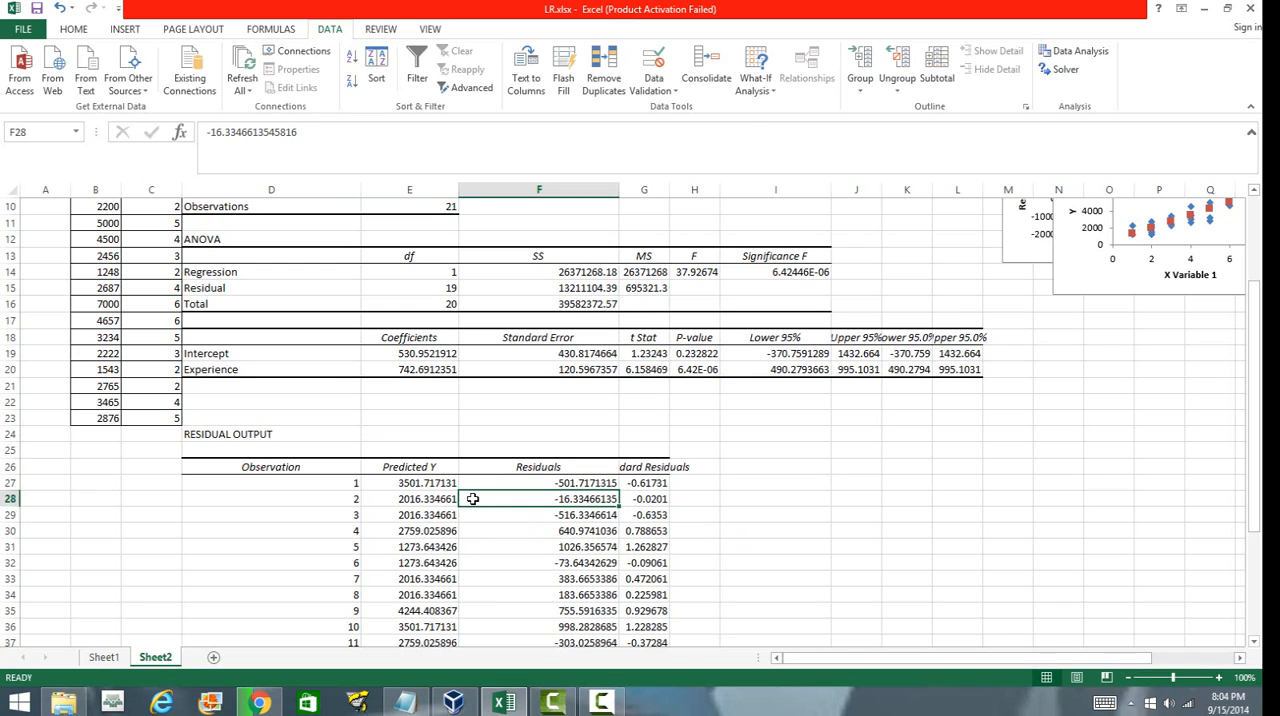
# Enter the note 'Error = Actual - Predicted' in F23 above the residual output.
pyautogui.click(537, 413)
pyautogui.write('Er')
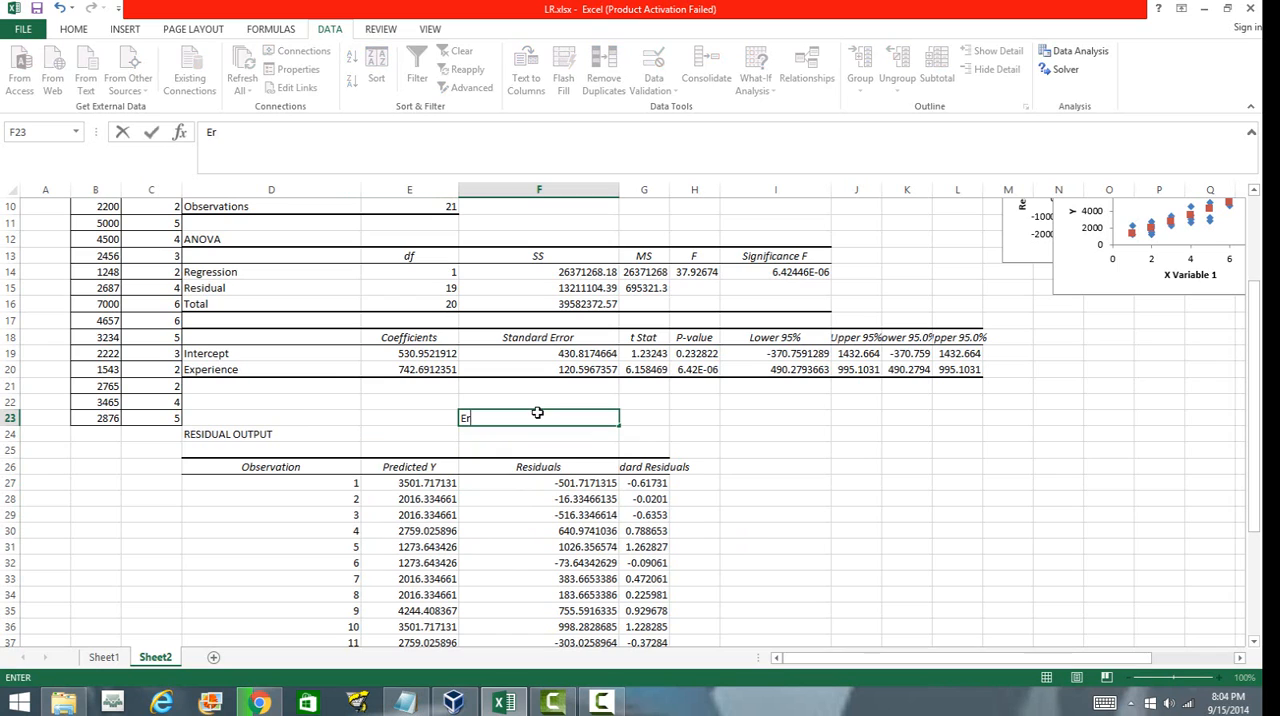
pyautogui.write('ror = Actual - Predicti')
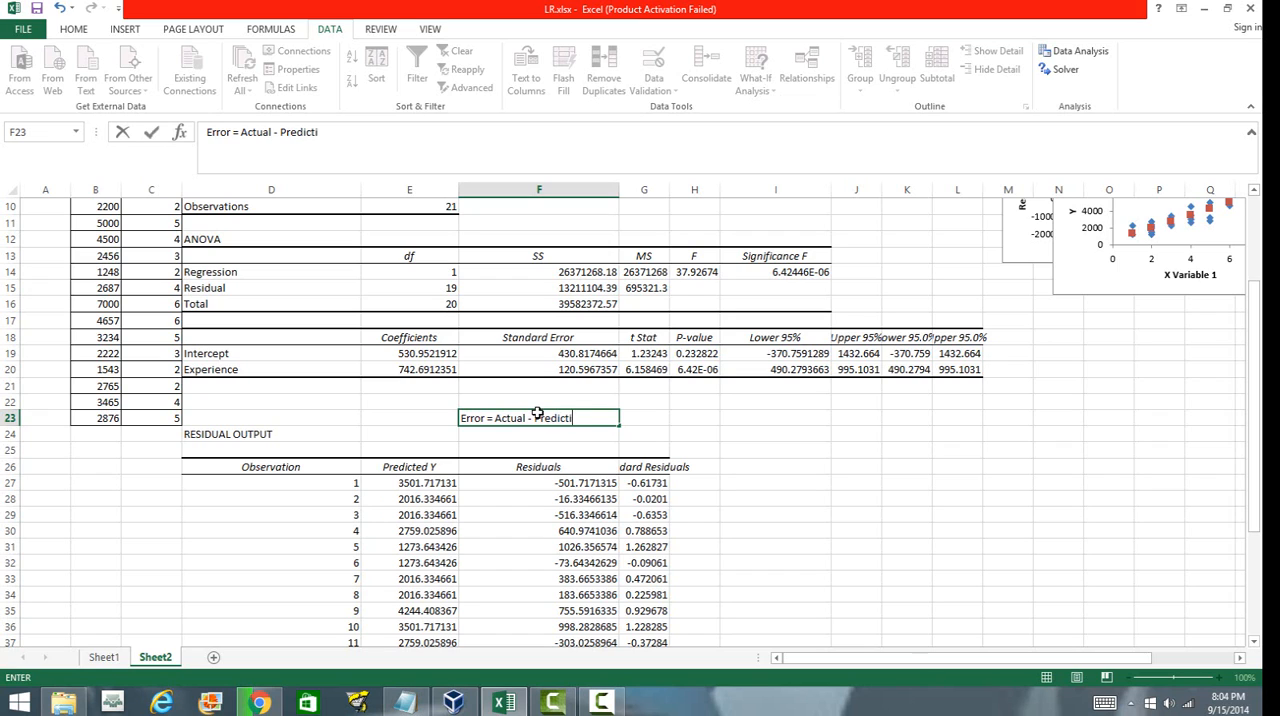
pyautogui.press('BackSpace')
pyautogui.write('ed')
pyautogui.click(752, 572)
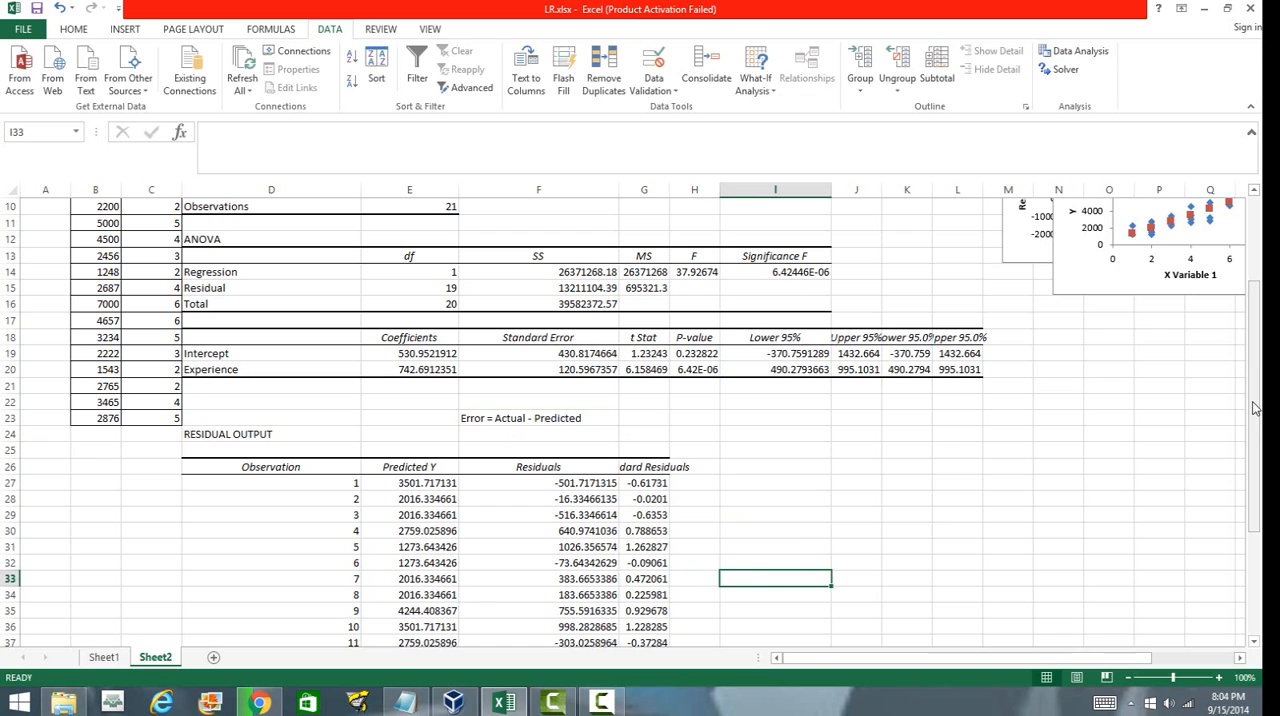
# Review the residual values of each observation down through observation 21.
pyautogui.moveTo(1255, 410); pyautogui.dragTo(1255, 460)
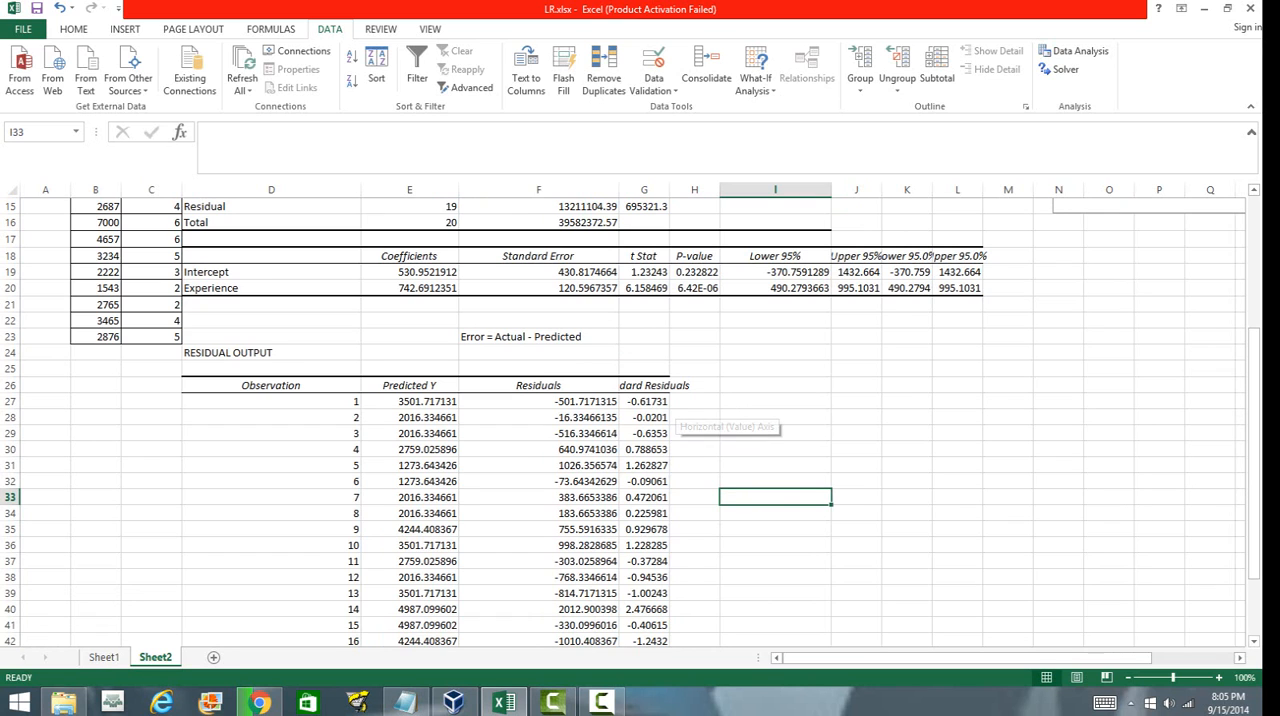
pyautogui.moveTo(1255, 545); pyautogui.dragTo(1250, 593)
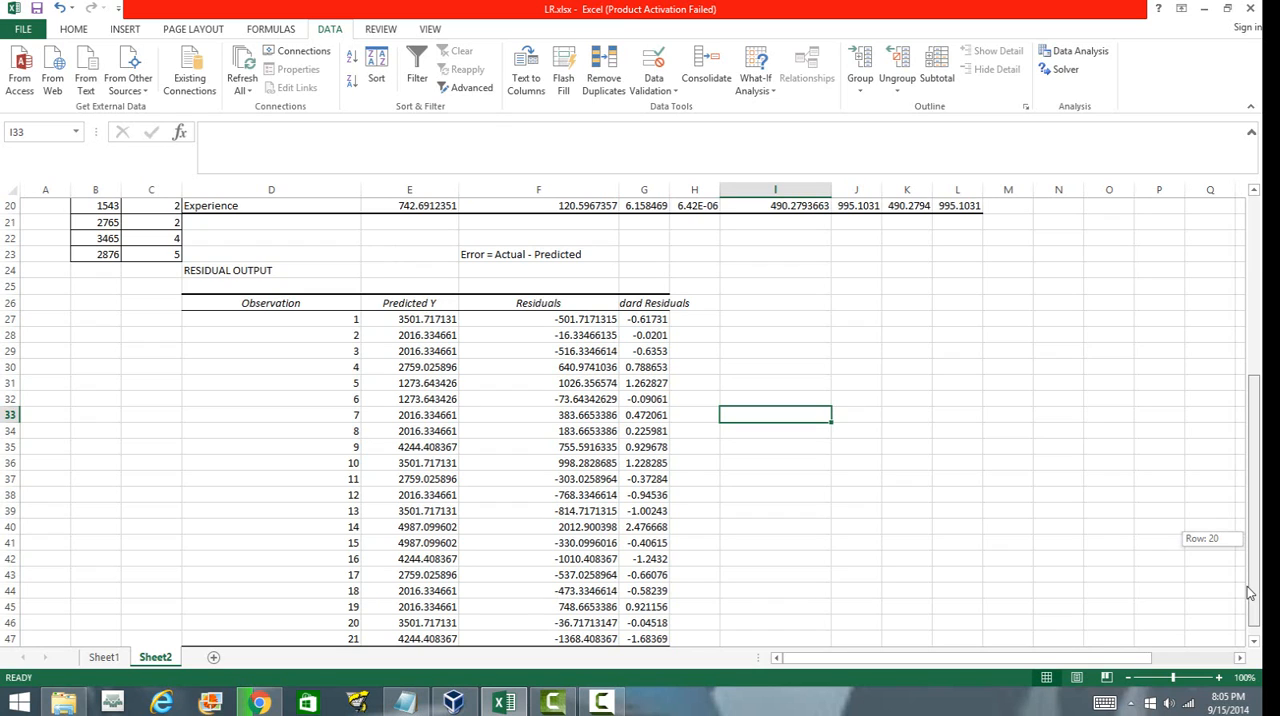
pyautogui.moveTo(1250, 593); pyautogui.dragTo(1250, 593)
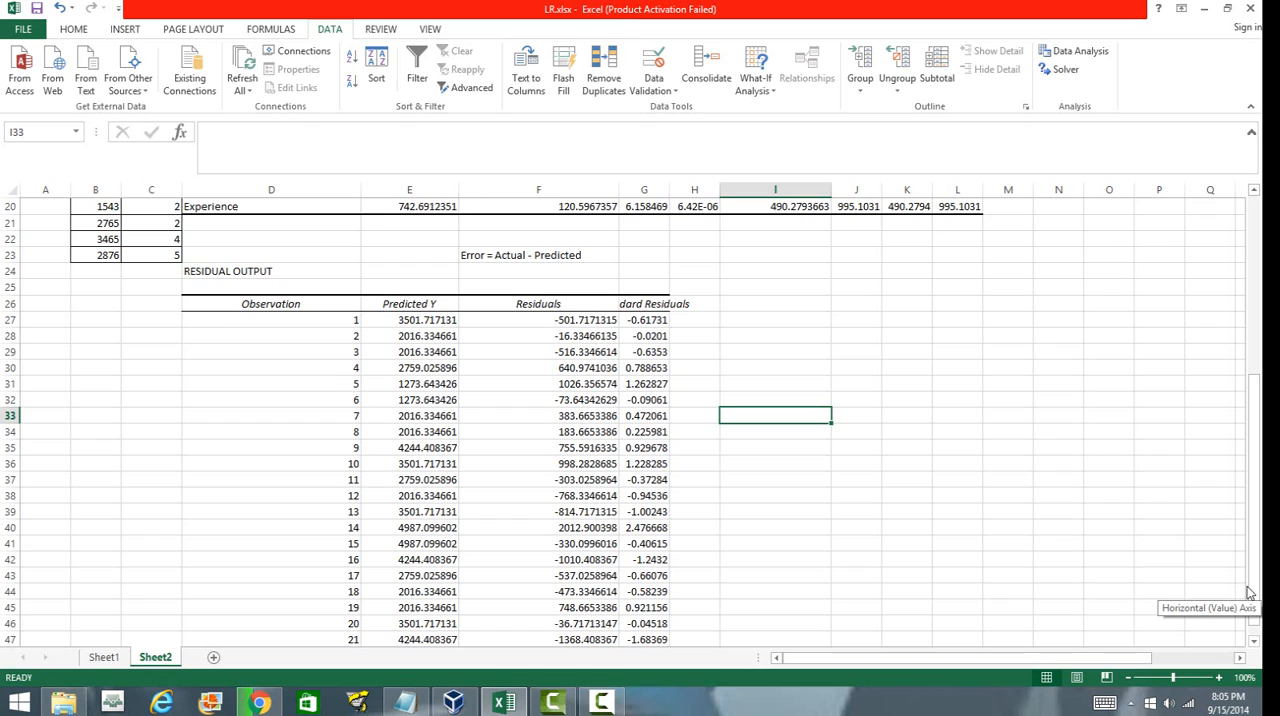
pyautogui.click(1048, 486)
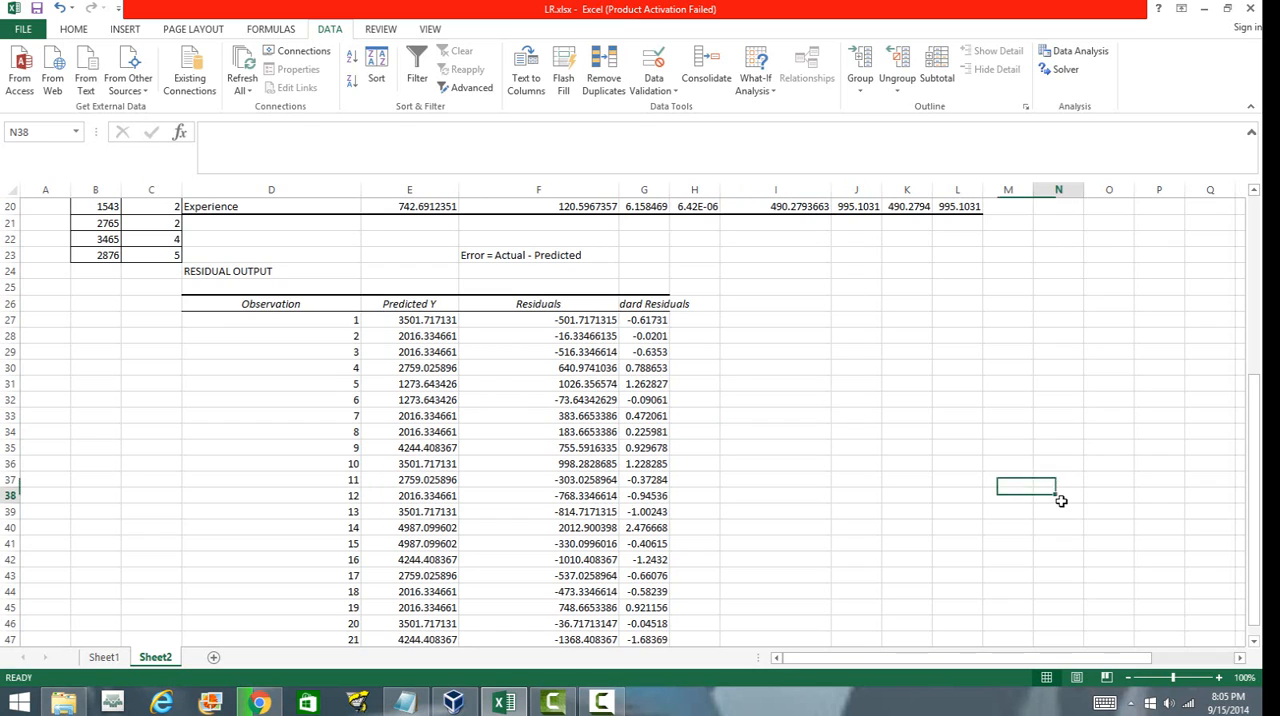
pyautogui.click(577, 320)
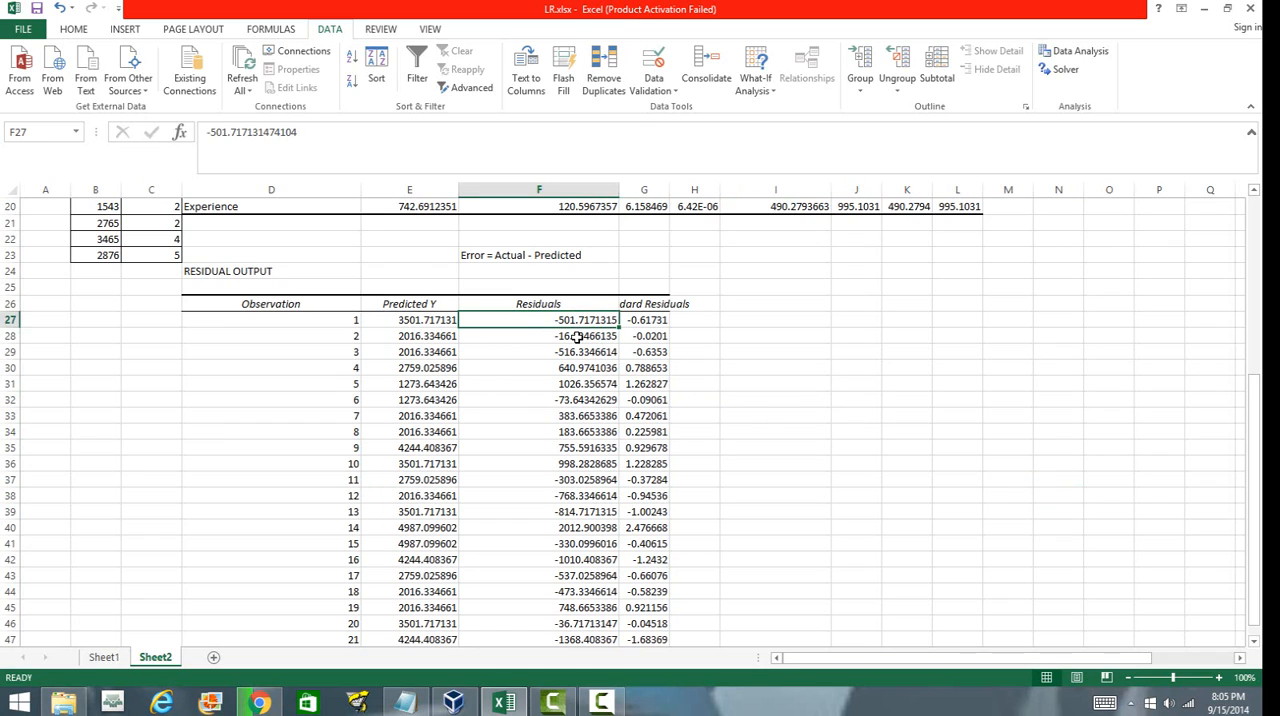
pyautogui.click(577, 337)
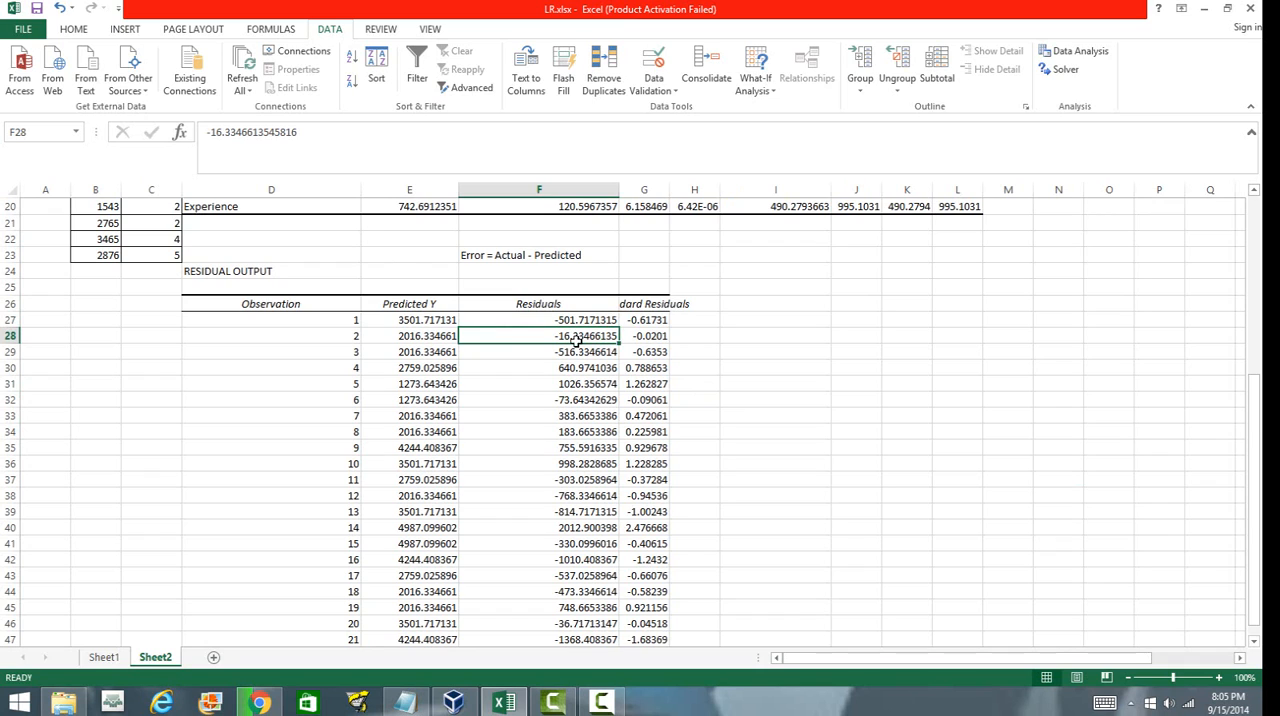
pyautogui.click(575, 353)
pyautogui.click(575, 368)
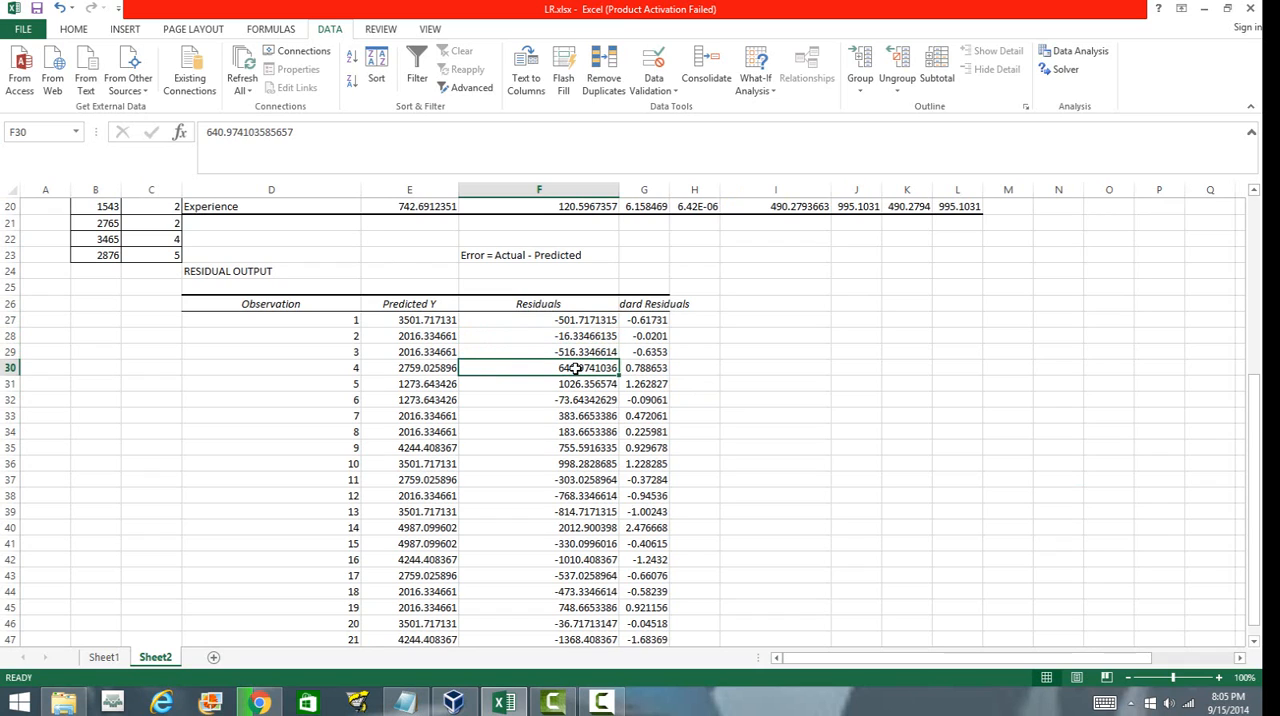
pyautogui.click(578, 389)
pyautogui.click(576, 400)
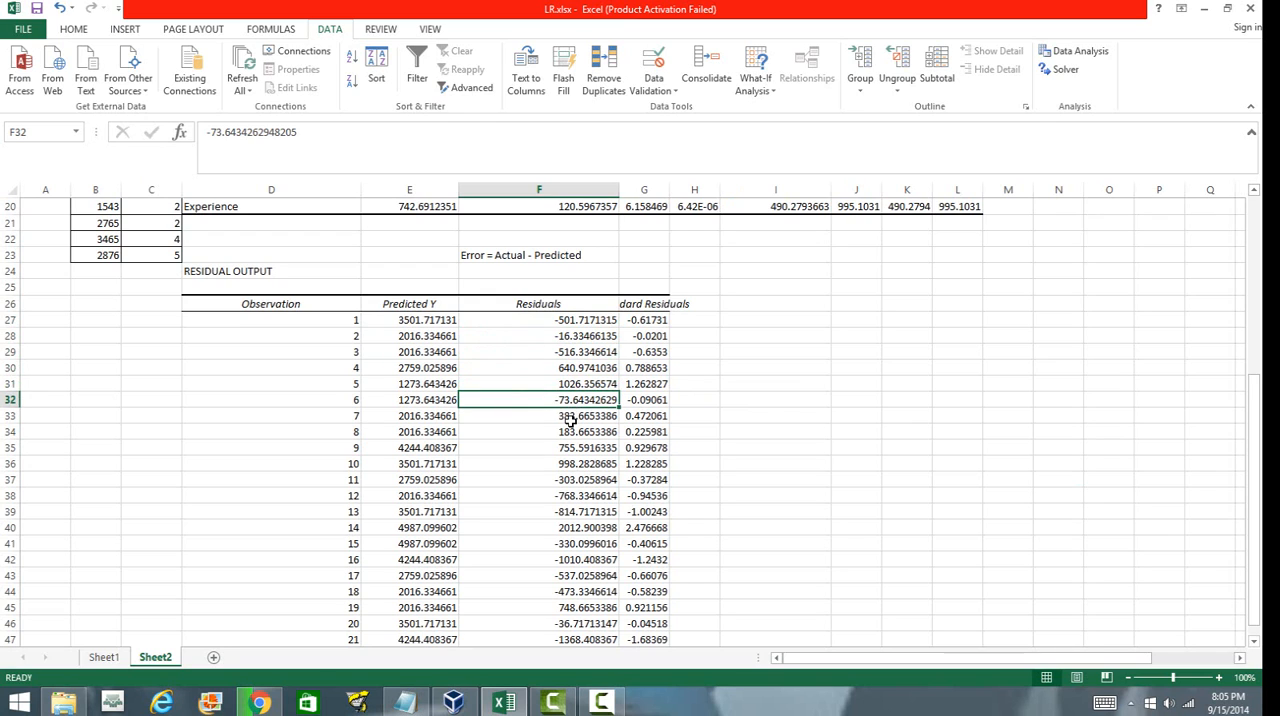
pyautogui.click(575, 416)
pyautogui.click(576, 432)
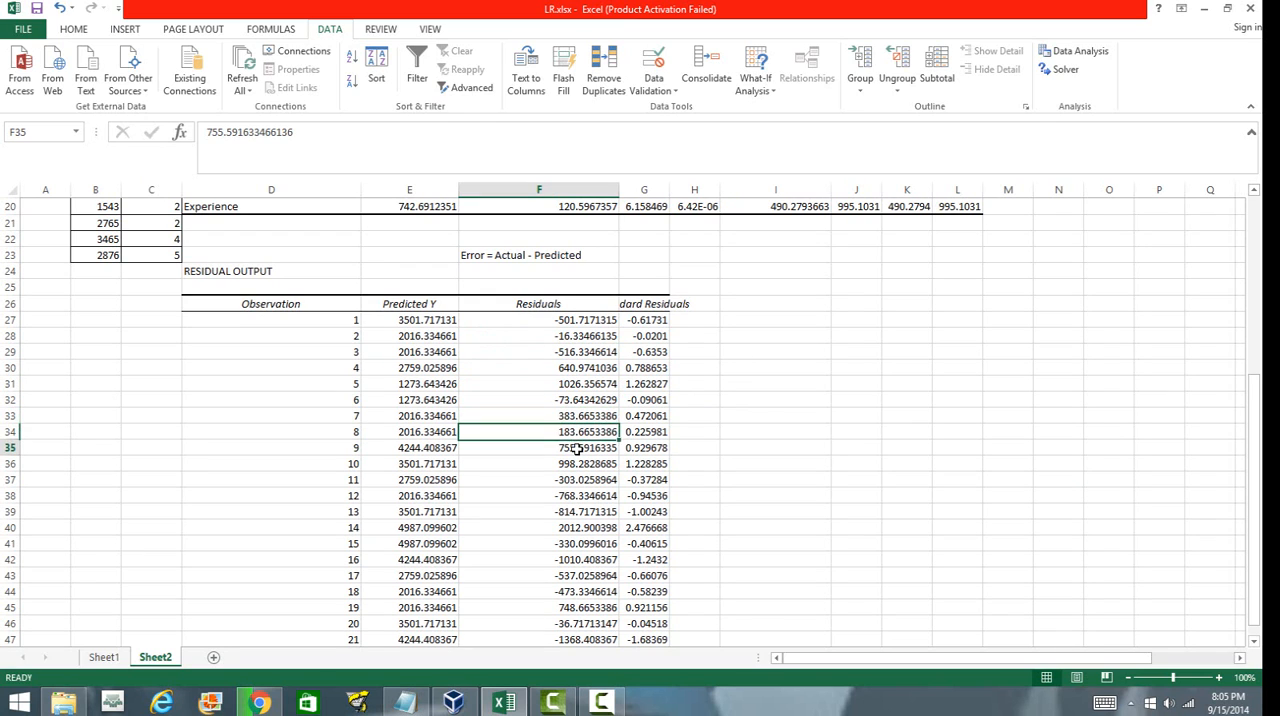
pyautogui.click(576, 447)
pyautogui.click(906, 497)
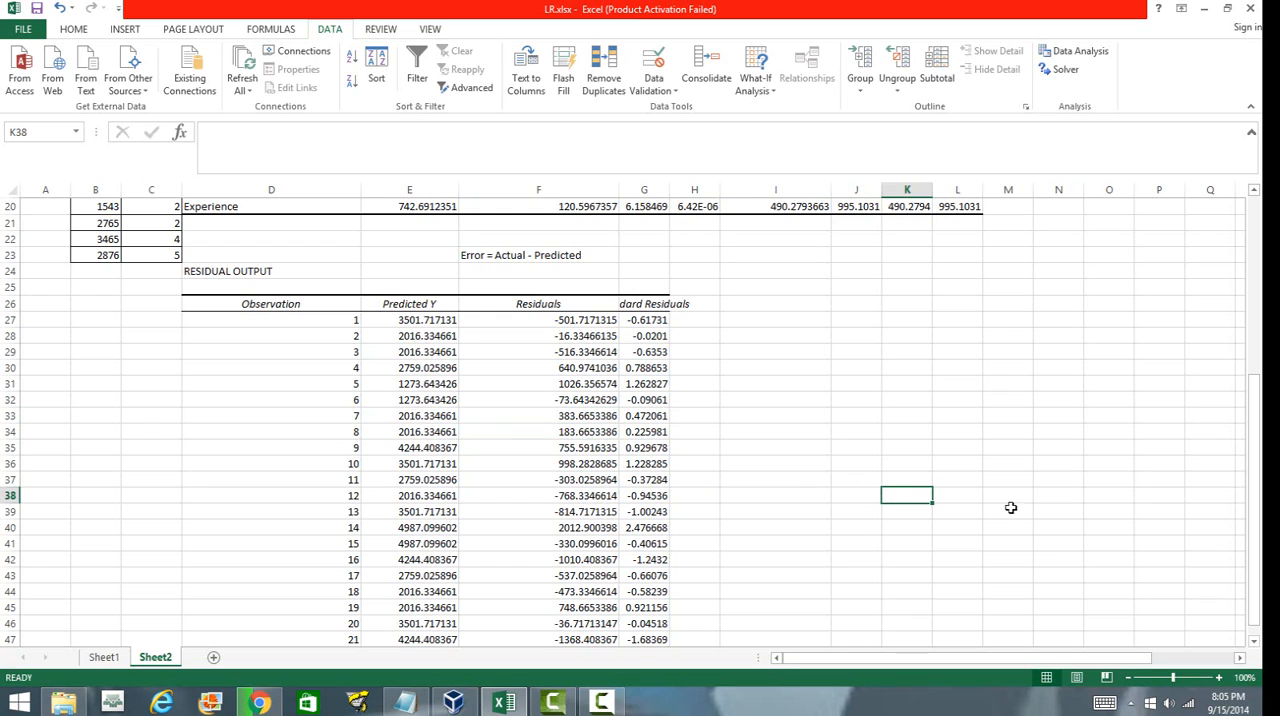
pyautogui.click(1254, 641)
pyautogui.click(1254, 641)
pyautogui.click(1254, 641)
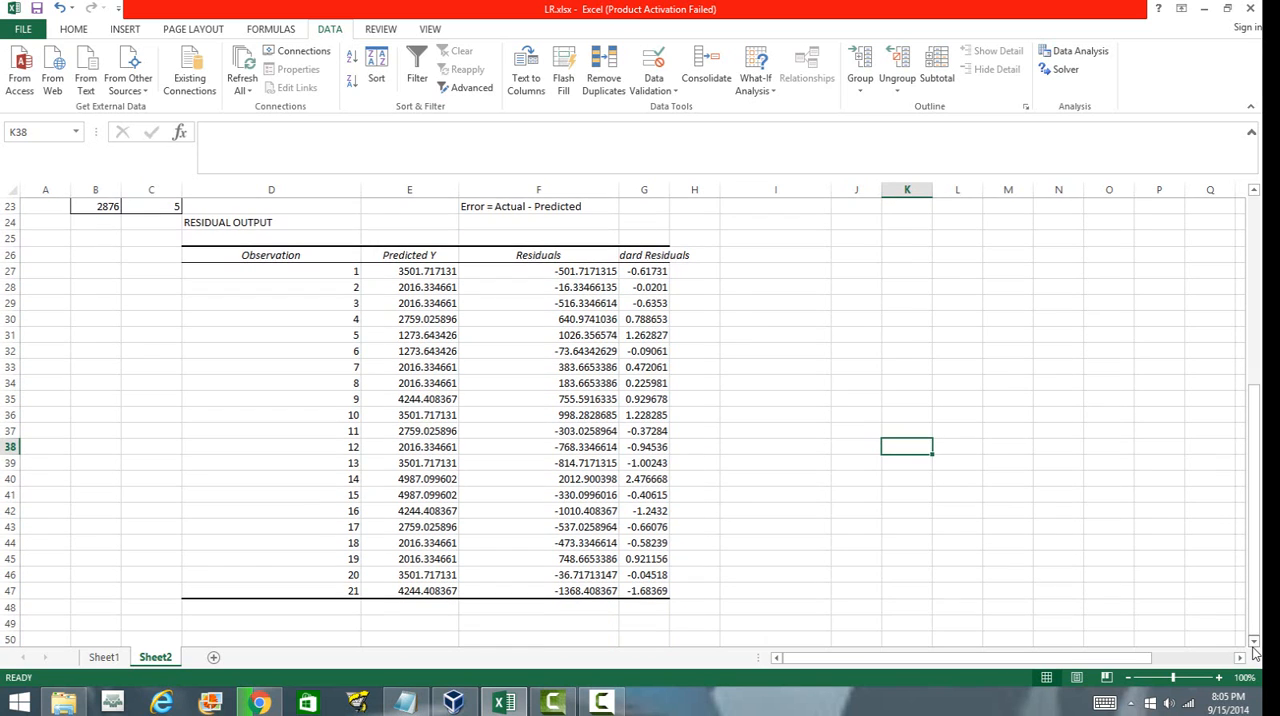
pyautogui.click(739, 529)
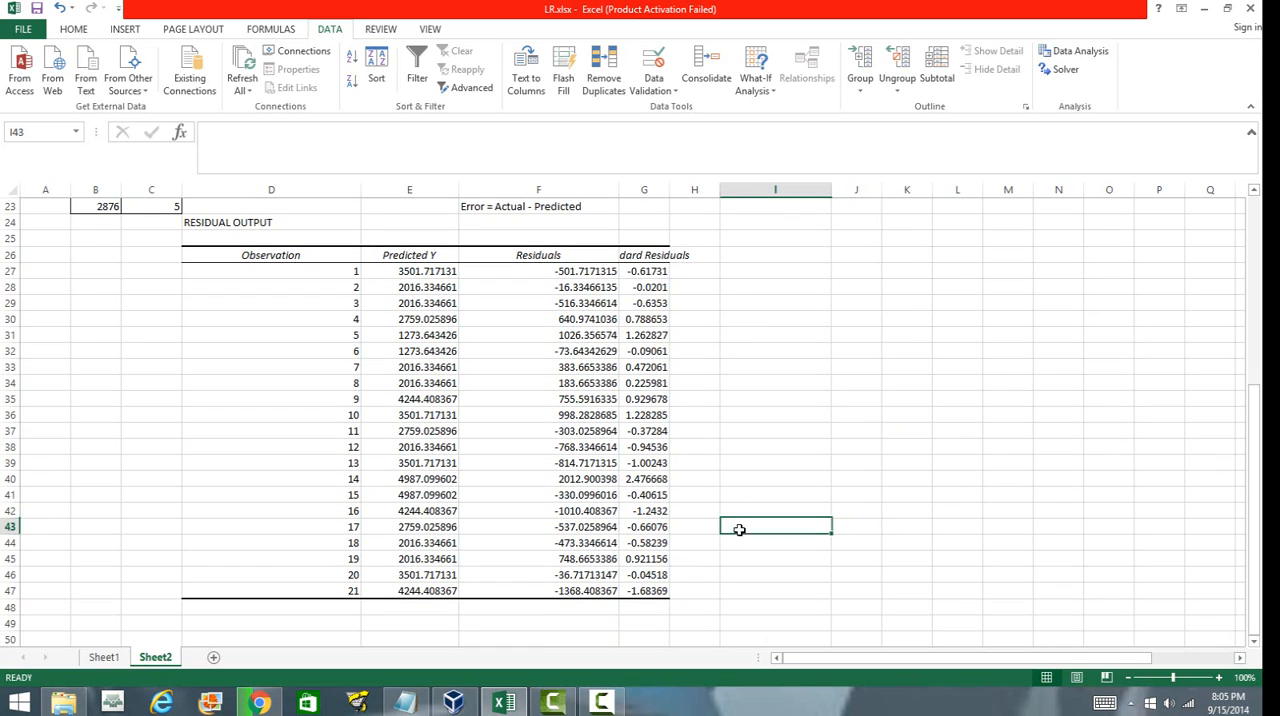
# Select all residuals in F27:F47 to check their average and sum.
pyautogui.click(574, 271)
pyautogui.moveTo(574, 271); pyautogui.dragTo(585, 589)
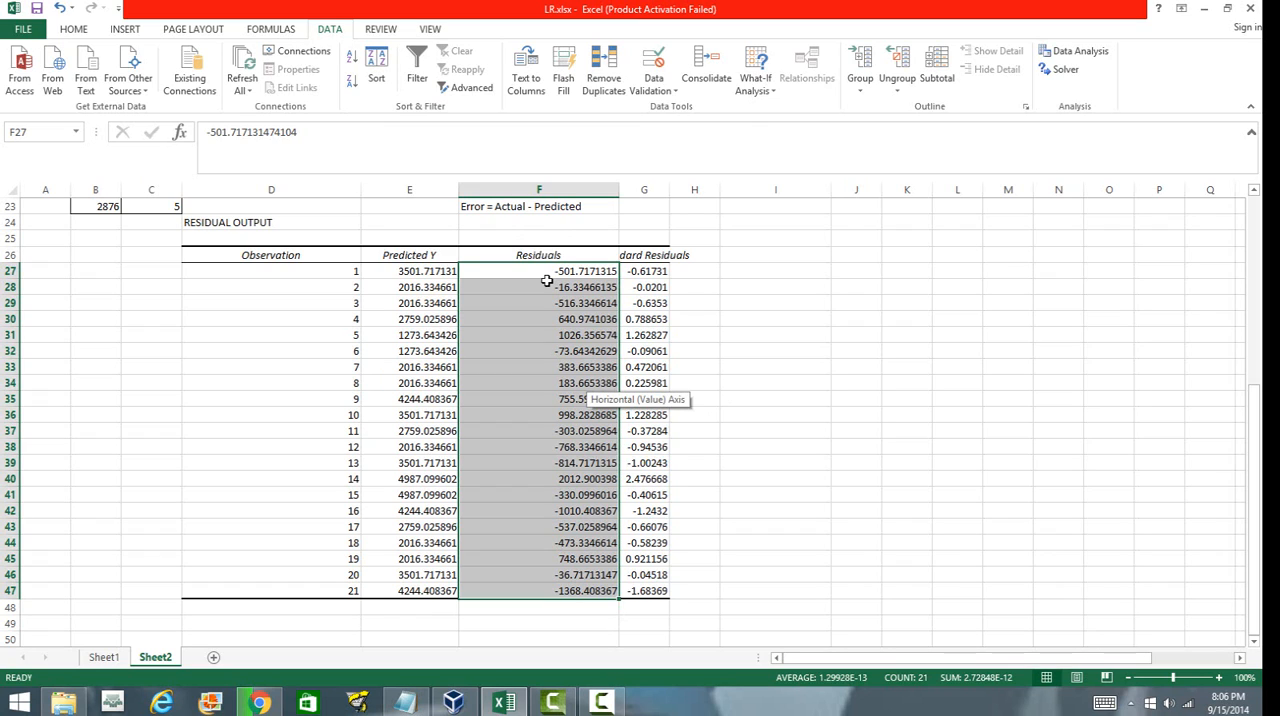
pyautogui.click(856, 398)
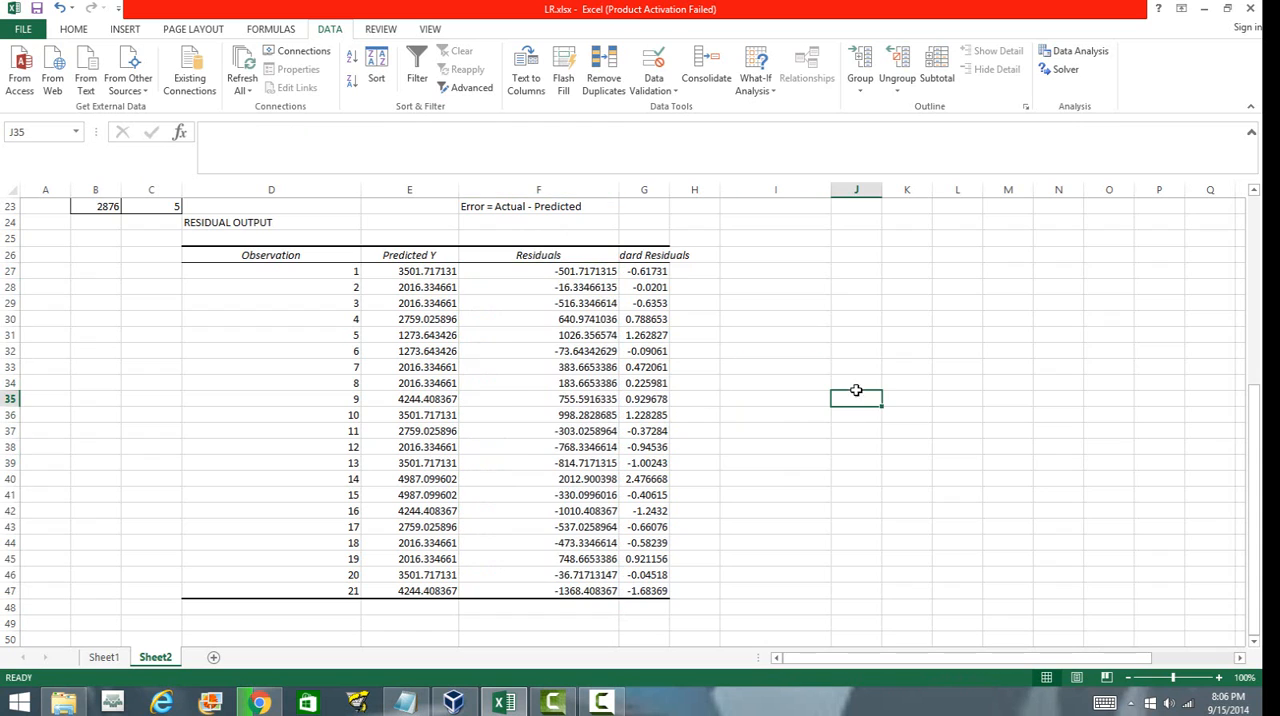
# Widen the Standard Residuals column and select its values G27:G47 to inspect them.
pyautogui.moveTo(669, 190); pyautogui.dragTo(773, 190)
pyautogui.click(714, 351)
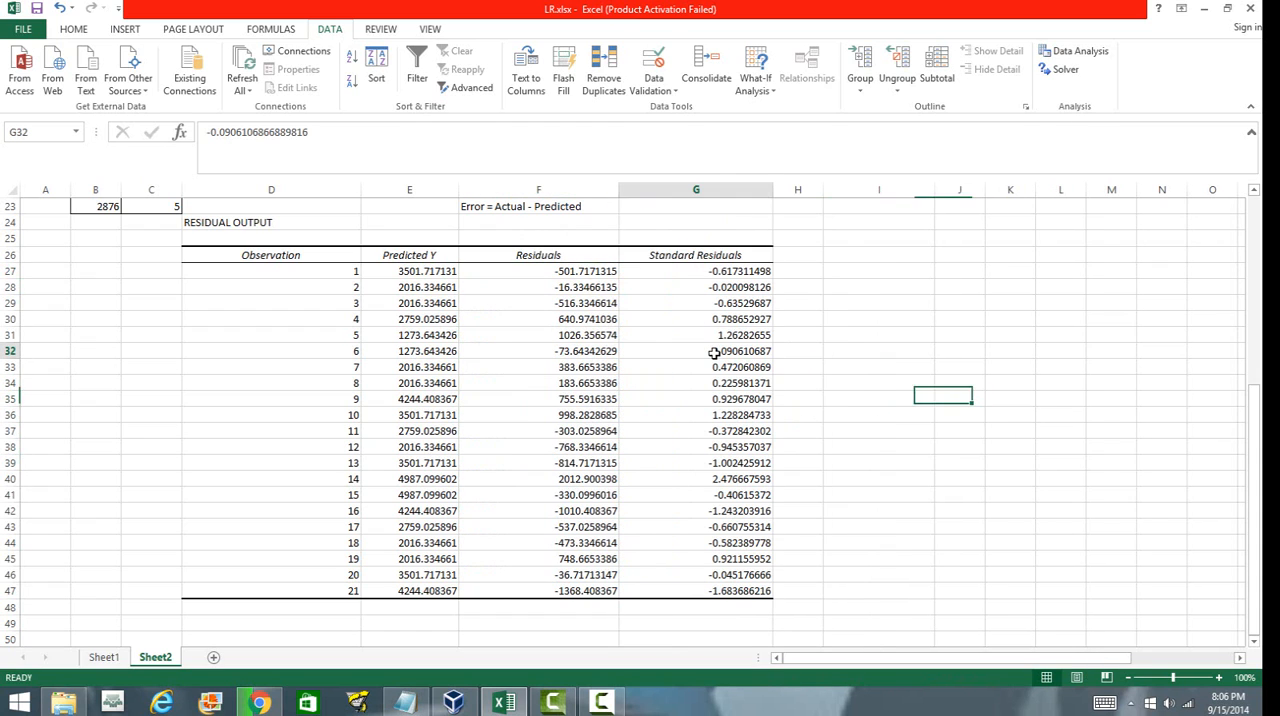
pyautogui.moveTo(714, 270); pyautogui.dragTo(724, 592)
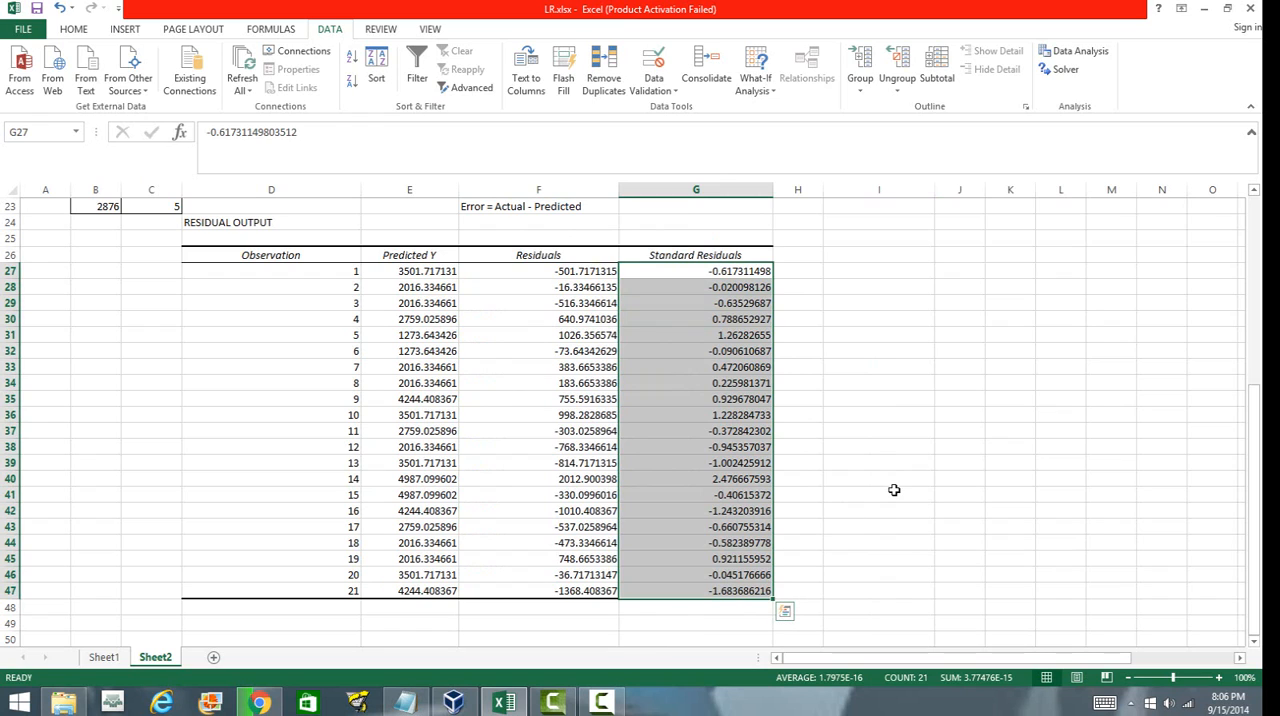
pyautogui.click(865, 335)
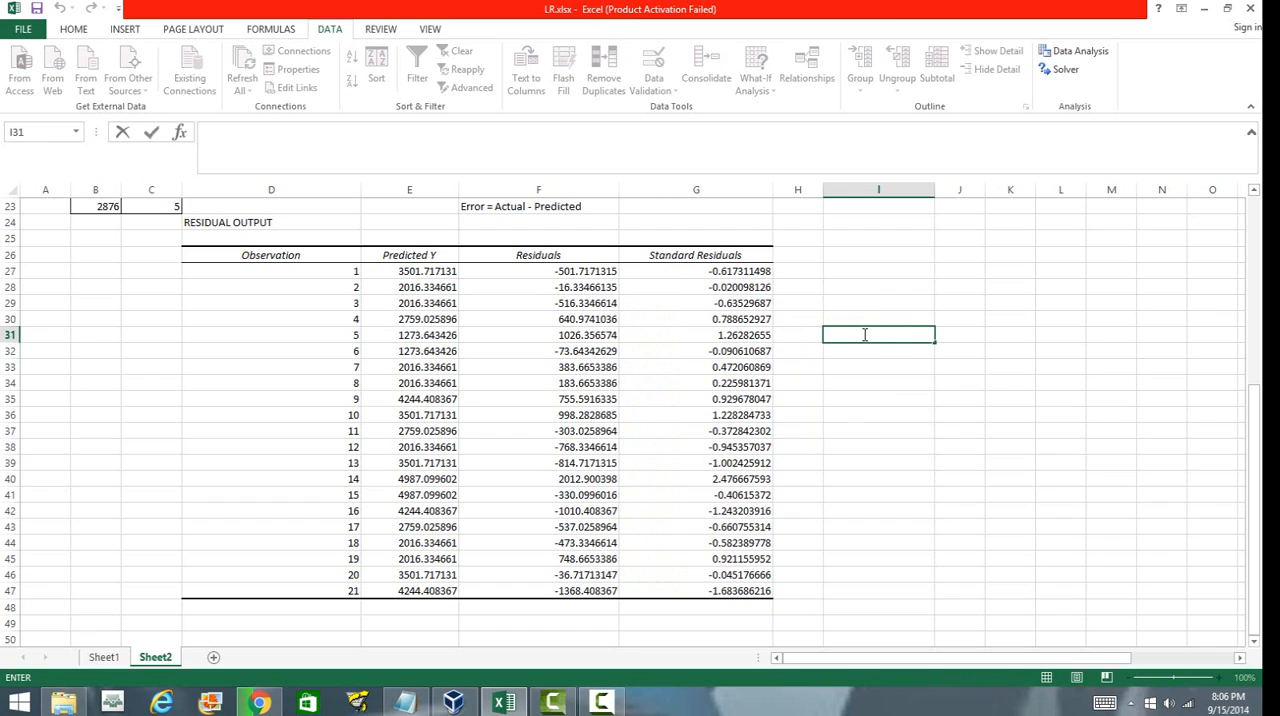
# Enter 'x' in I31 and the standardization note 'x-mean(x)/std(x)' in J31 beside the residual output.
pyautogui.write('x')
pyautogui.press('Tab')
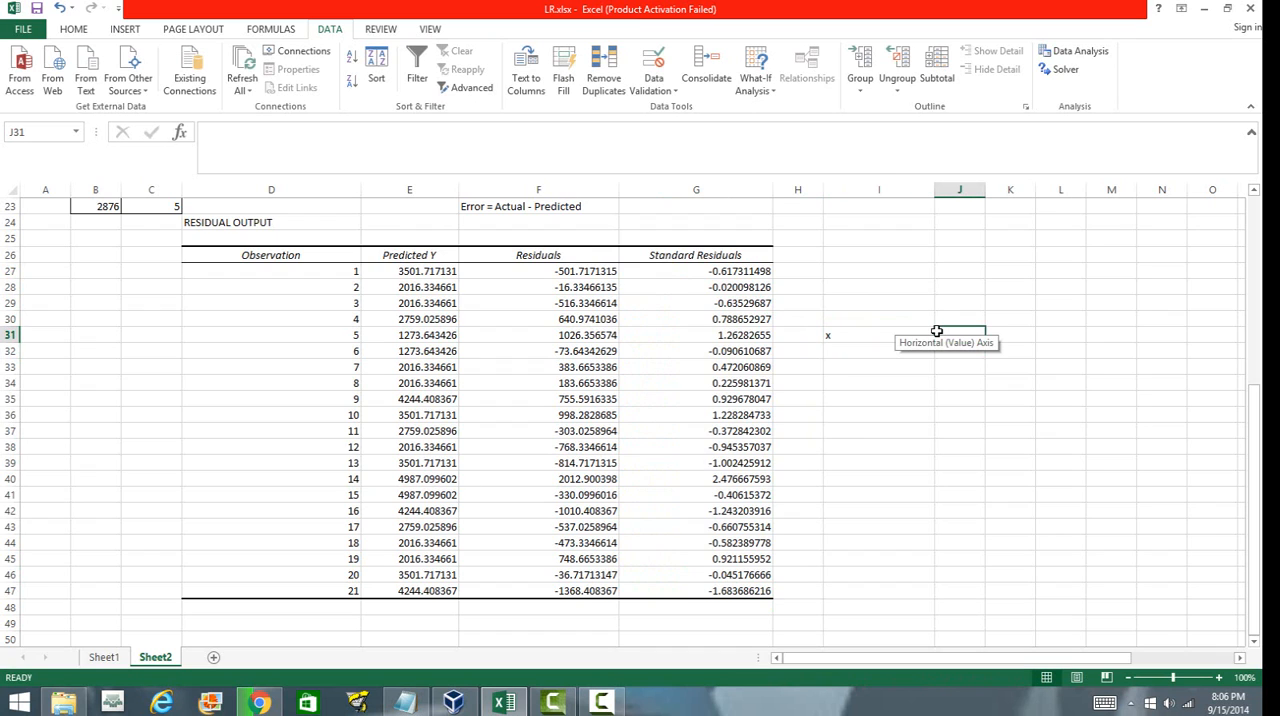
pyautogui.write('x-')
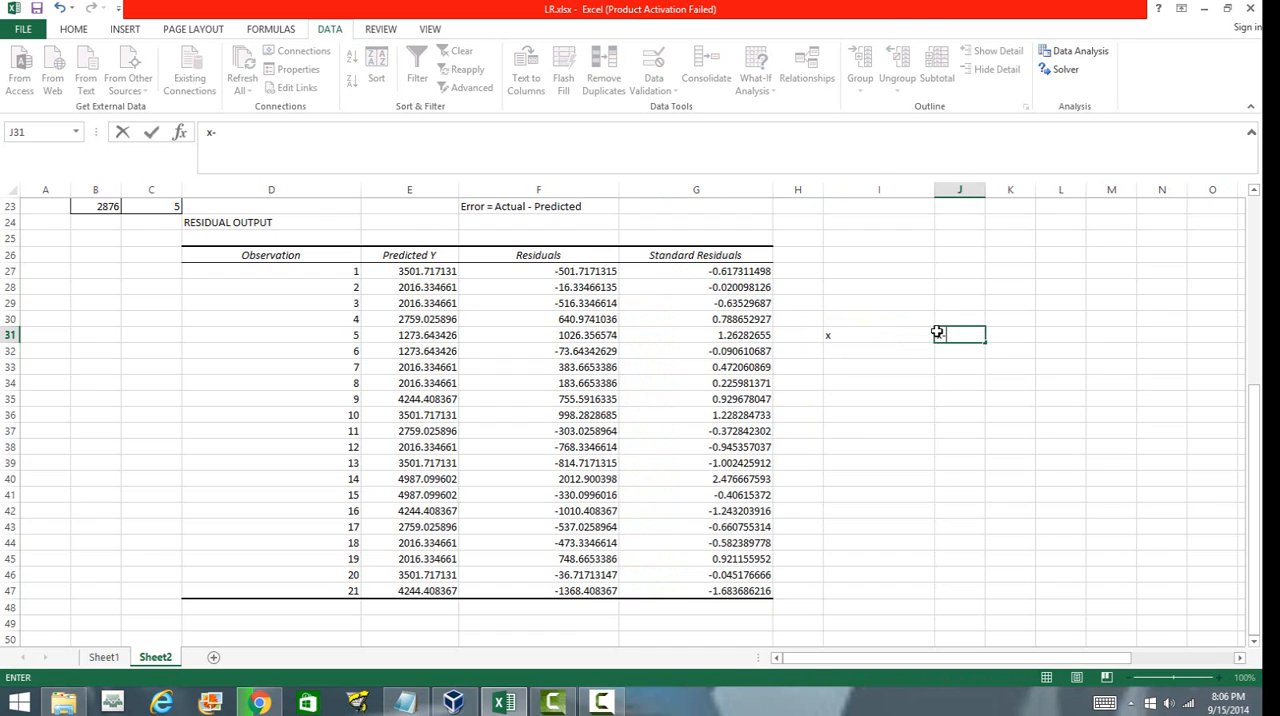
pyautogui.write('xi')
pyautogui.press('BackSpace')
pyautogui.press('BackSpace')
pyautogui.write('mean(x)/std(x')
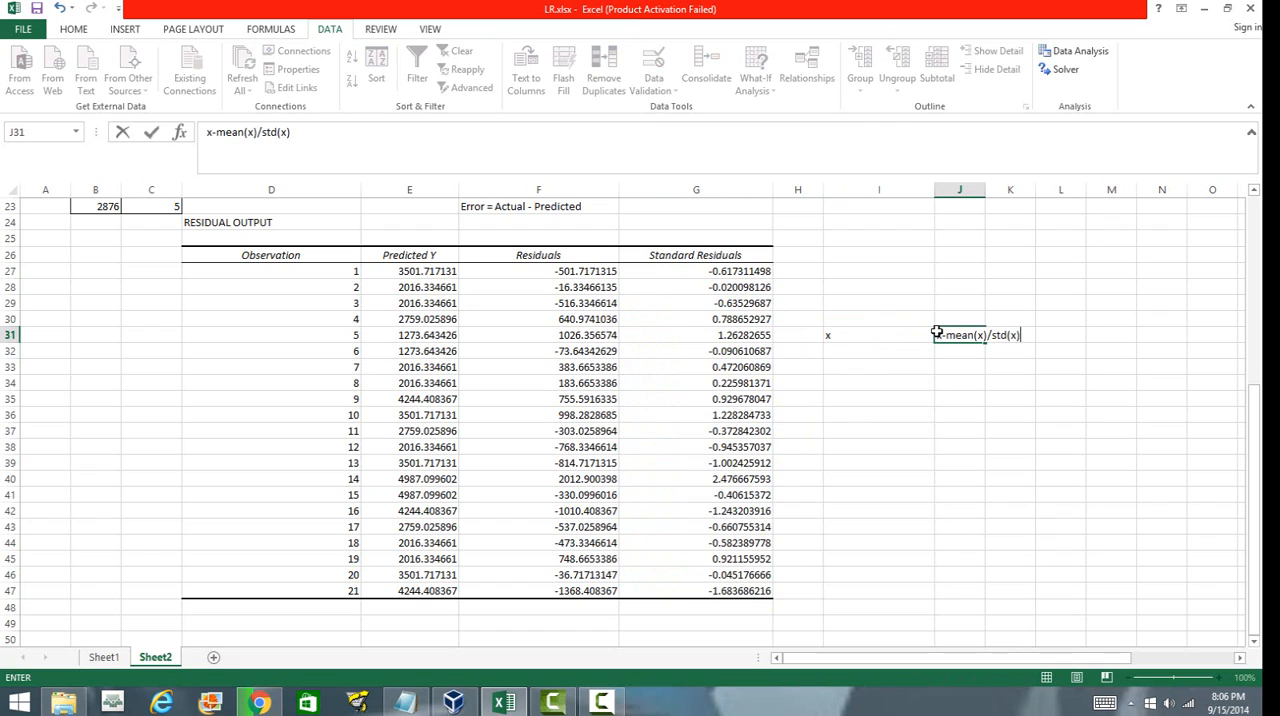
pyautogui.press('Return')
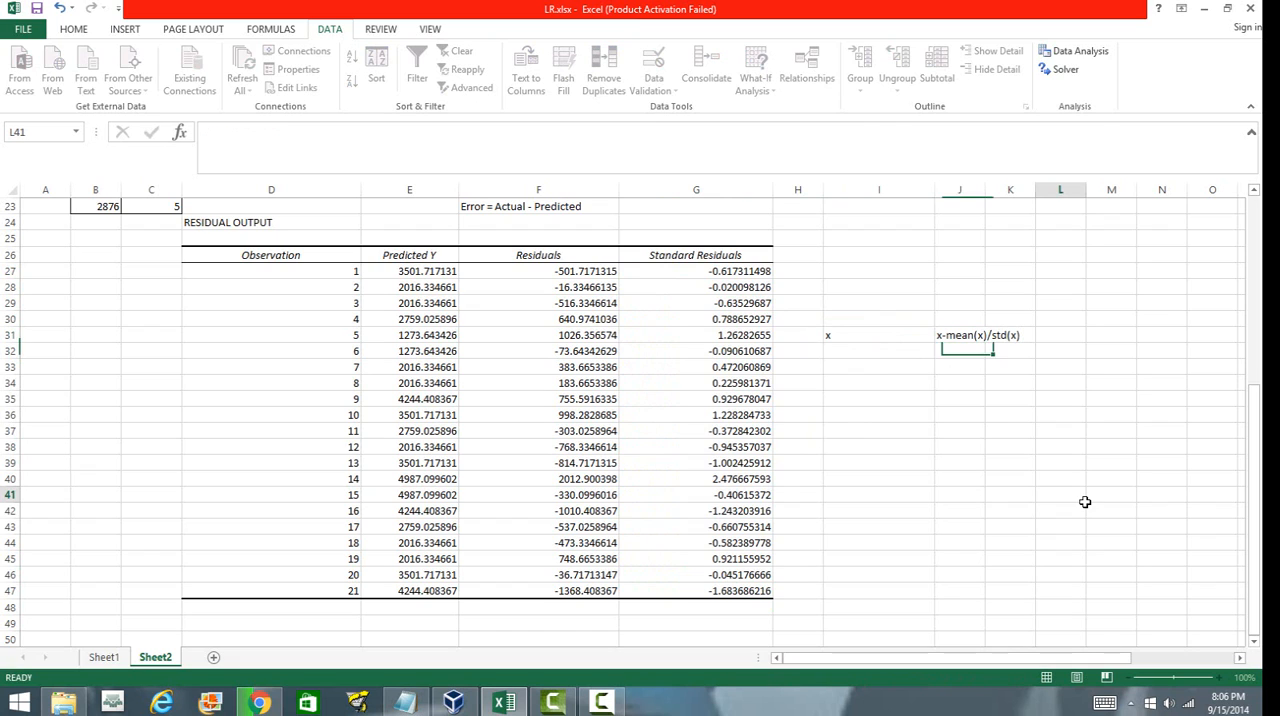
pyautogui.click(1080, 495)
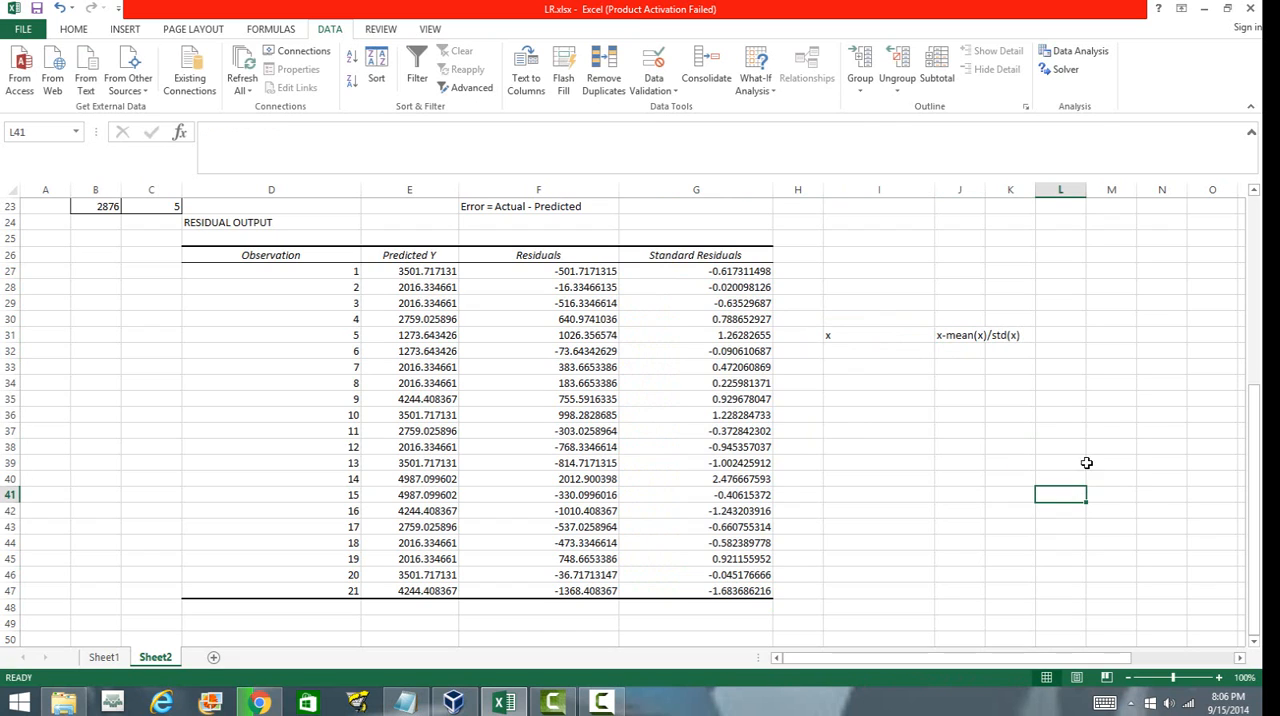
pyautogui.click(975, 337)
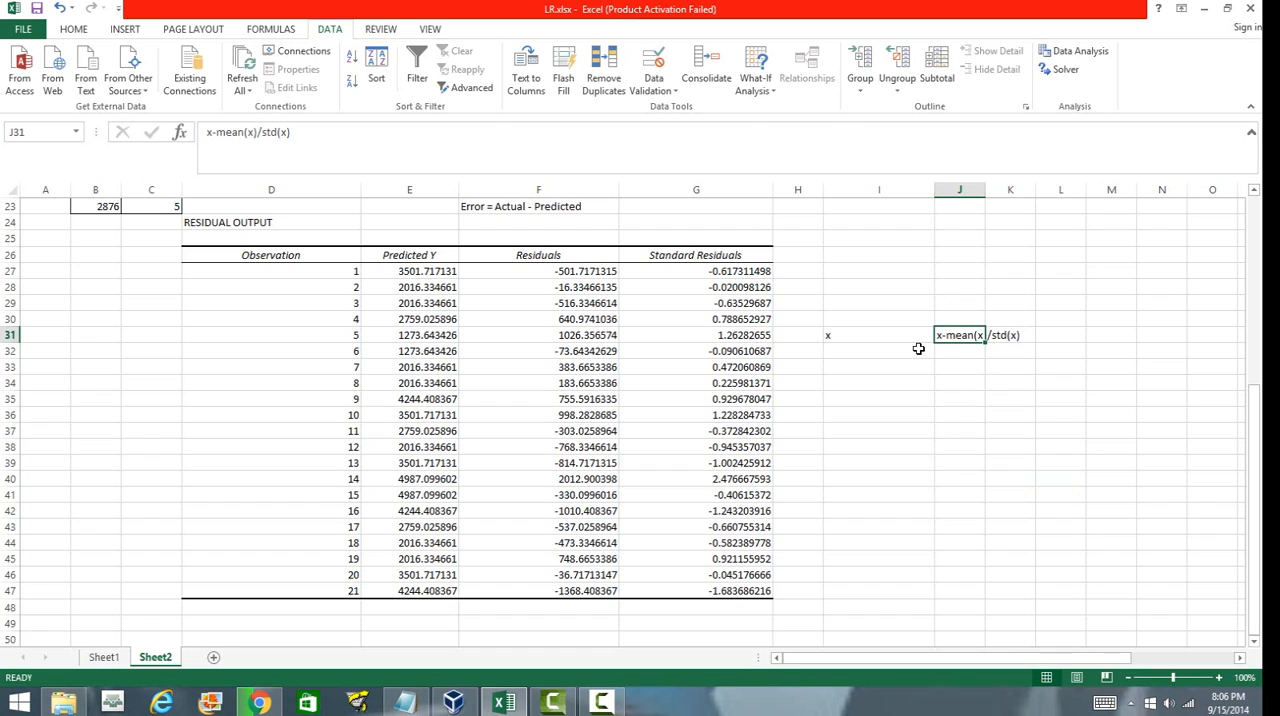
pyautogui.click(960, 449)
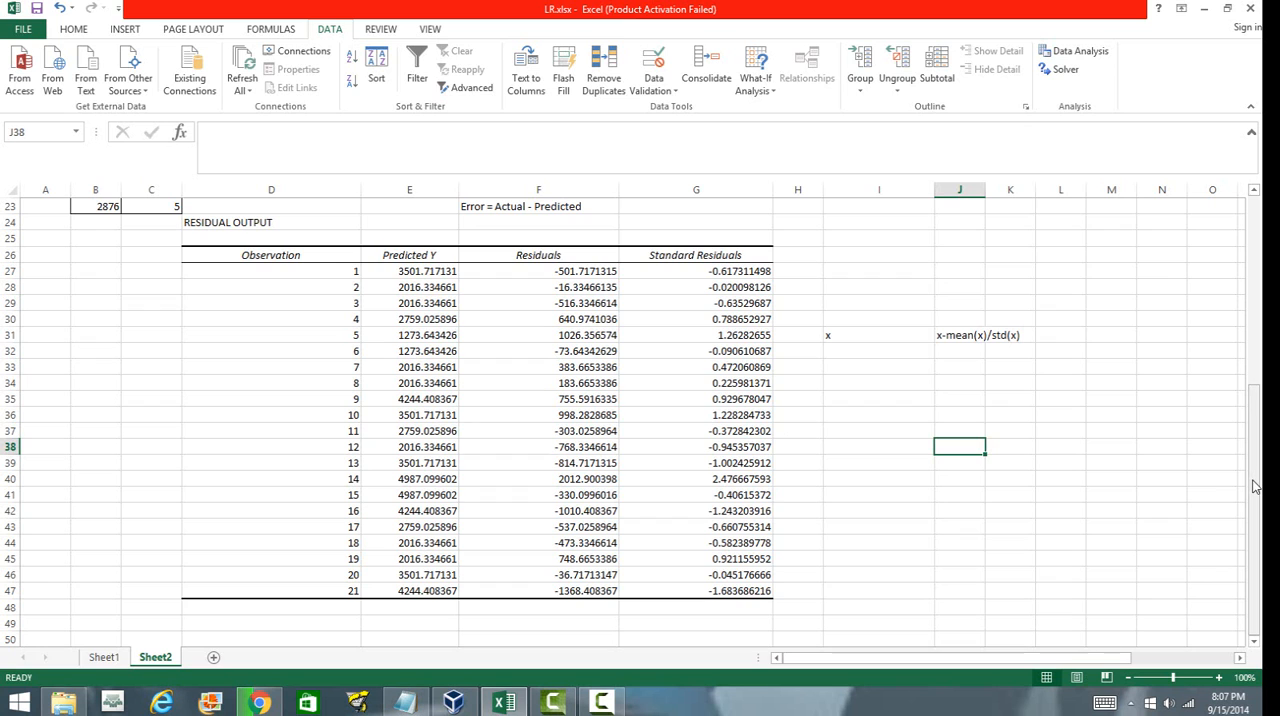
# Move the Residual Plot and Line Fit Plot charts beside the regression summary output.
pyautogui.moveTo(1256, 481); pyautogui.dragTo(1256, 483)
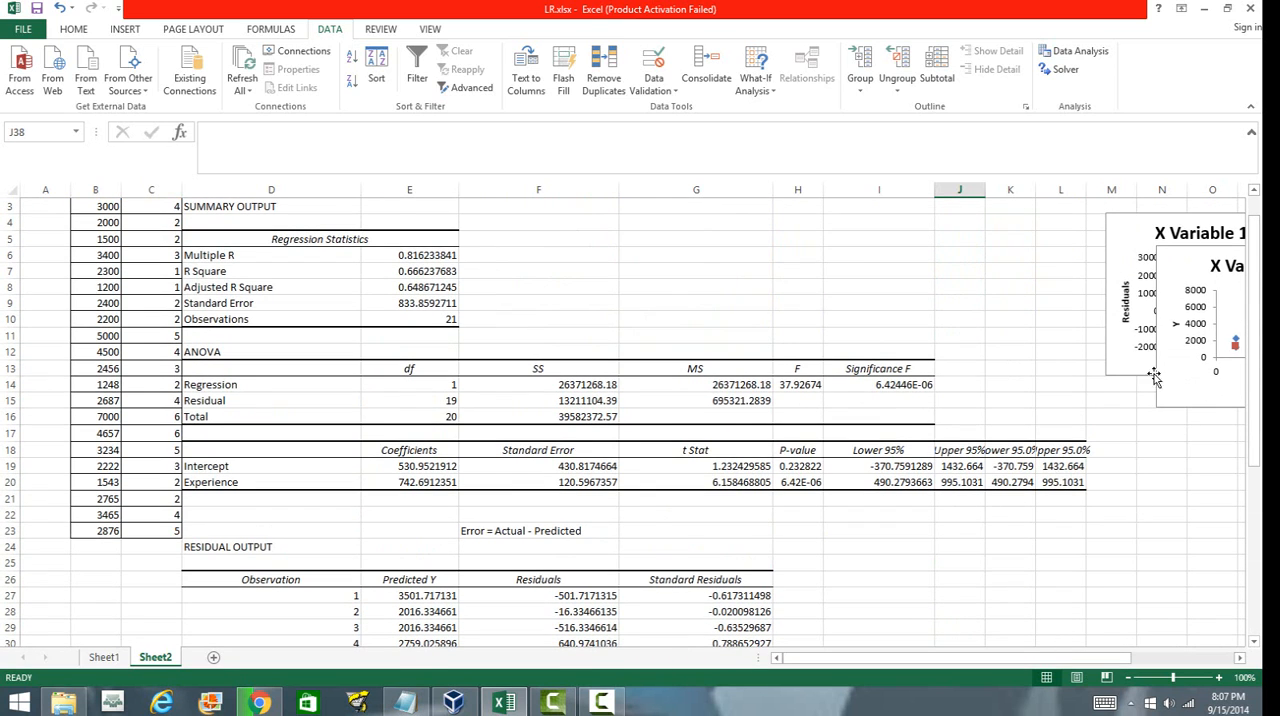
pyautogui.moveTo(1130, 232); pyautogui.dragTo(476, 314)
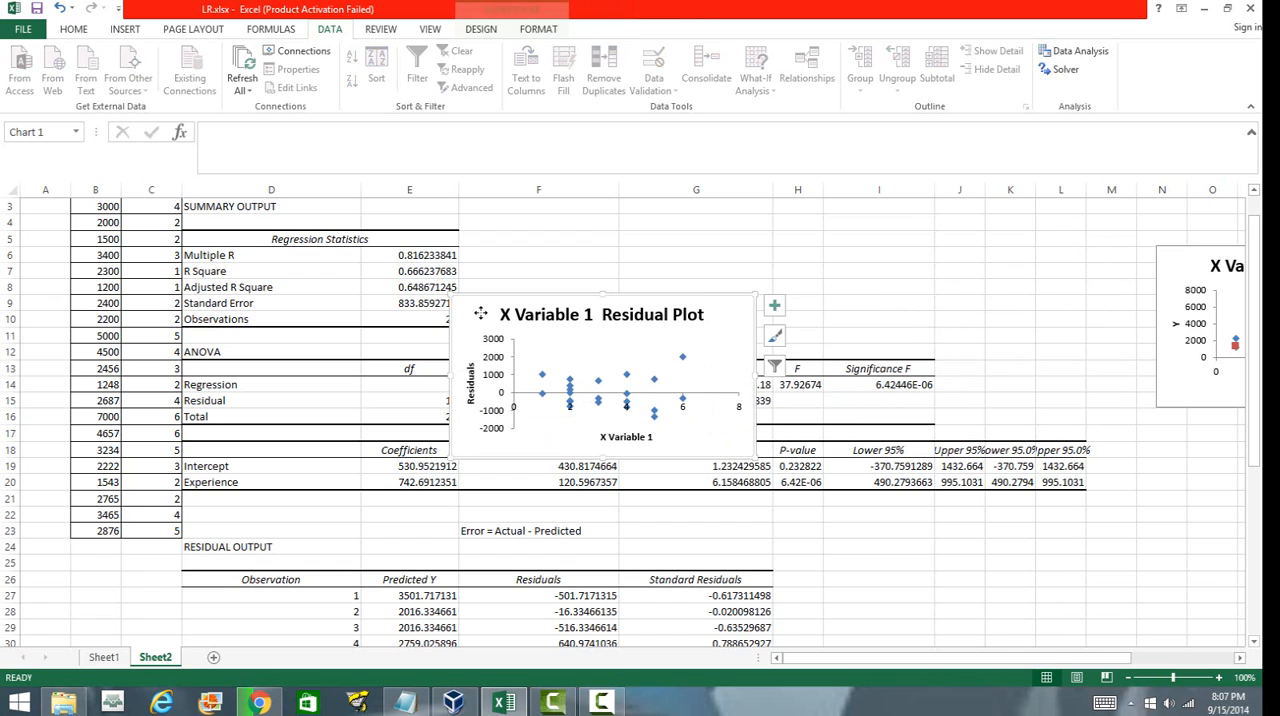
pyautogui.moveTo(1172, 268); pyautogui.dragTo(826, 270)
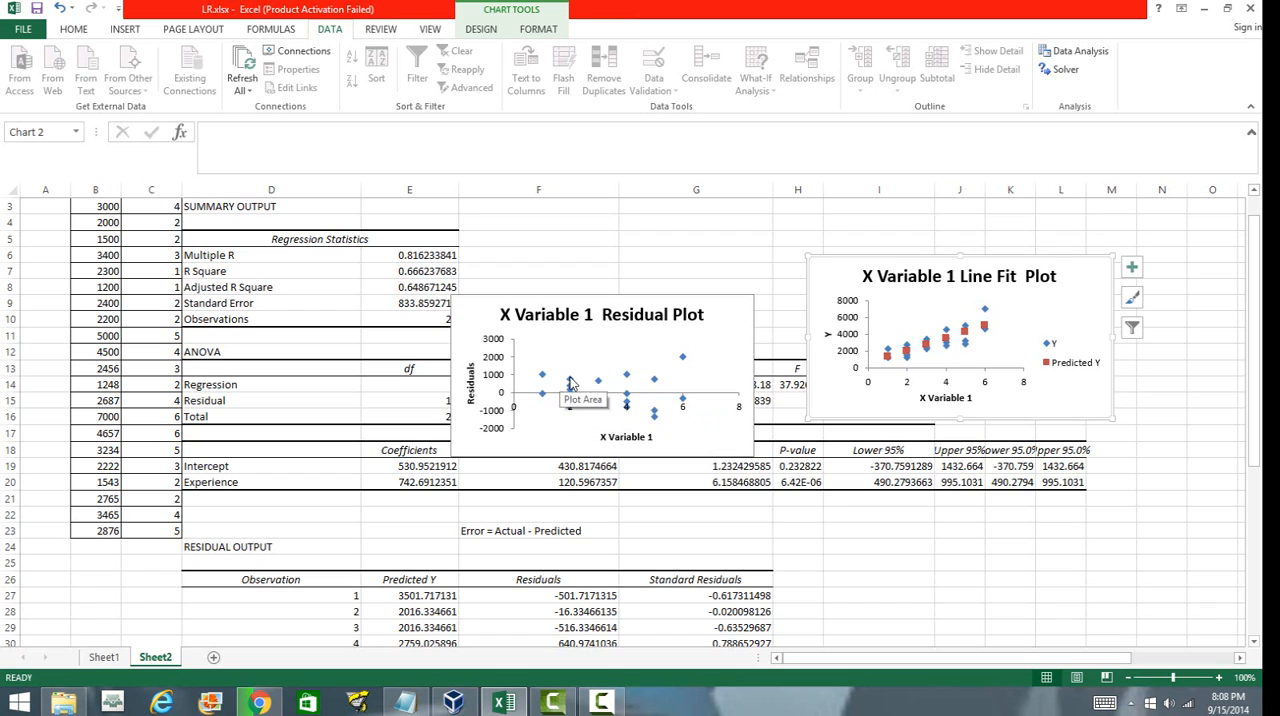
pyautogui.moveTo(627, 385)
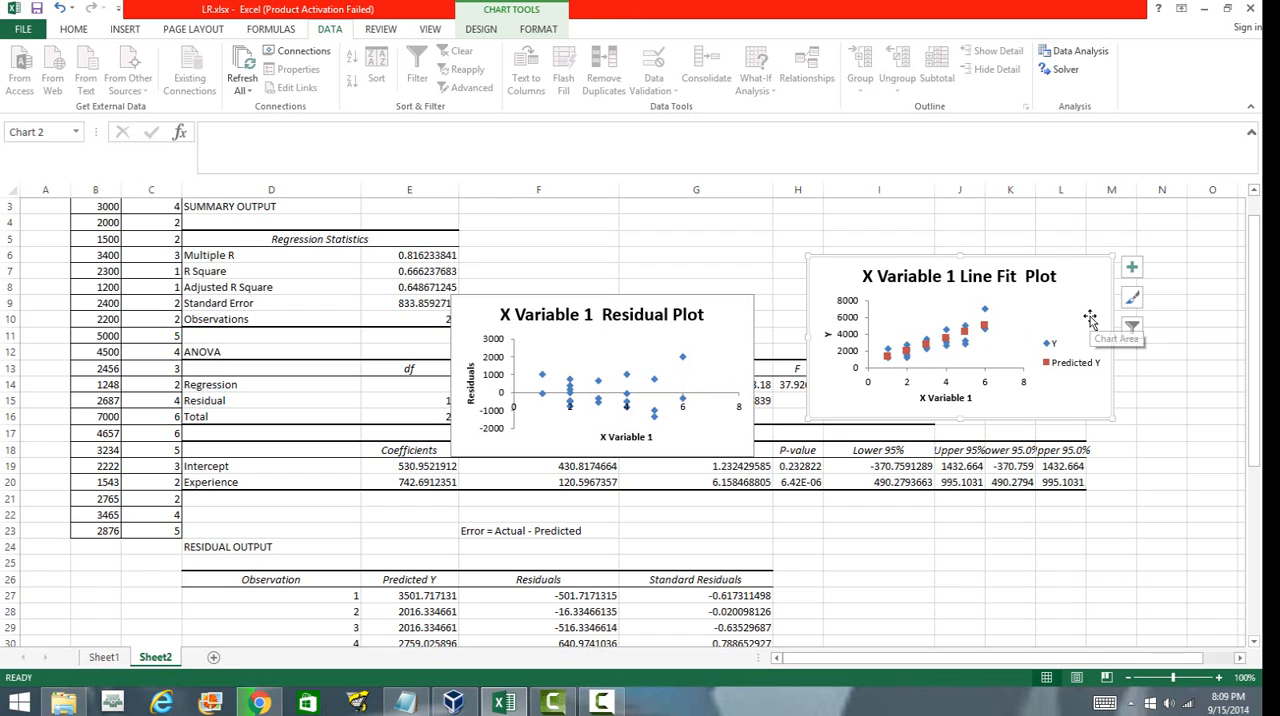
pyautogui.moveTo(944, 270); pyautogui.dragTo(755, 240)
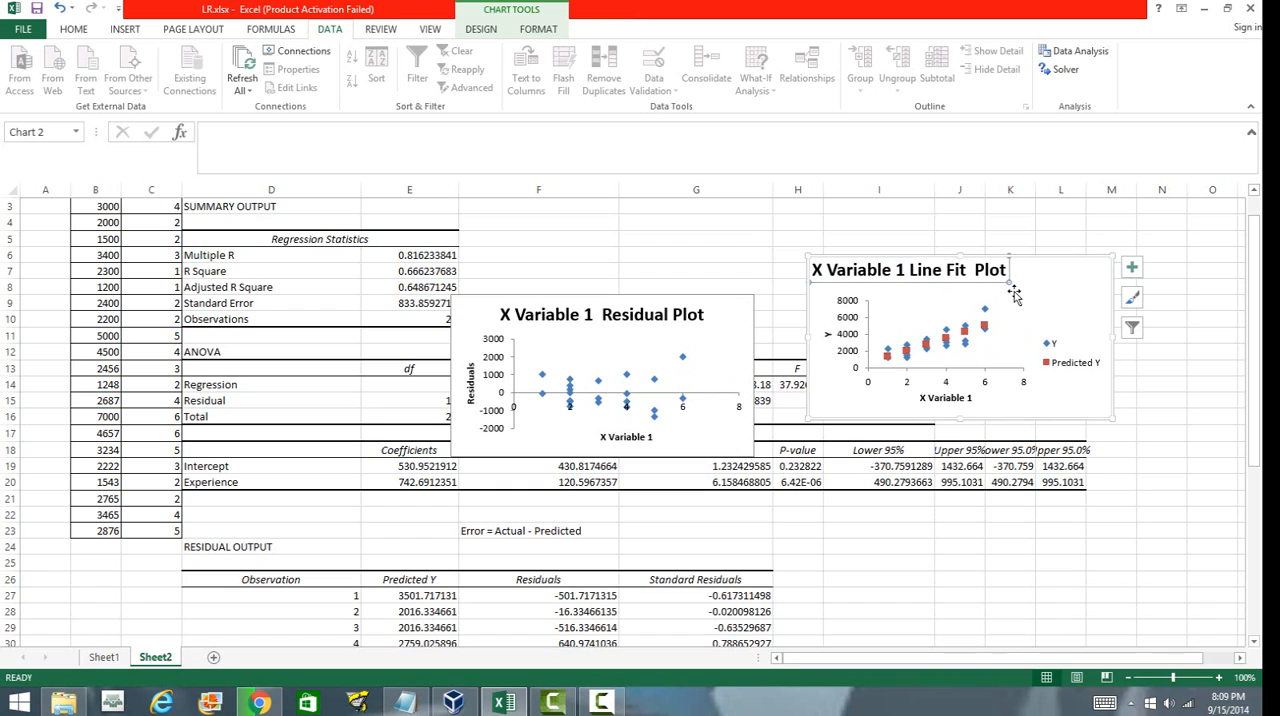
pyautogui.hotkey('ctrl', 'z')
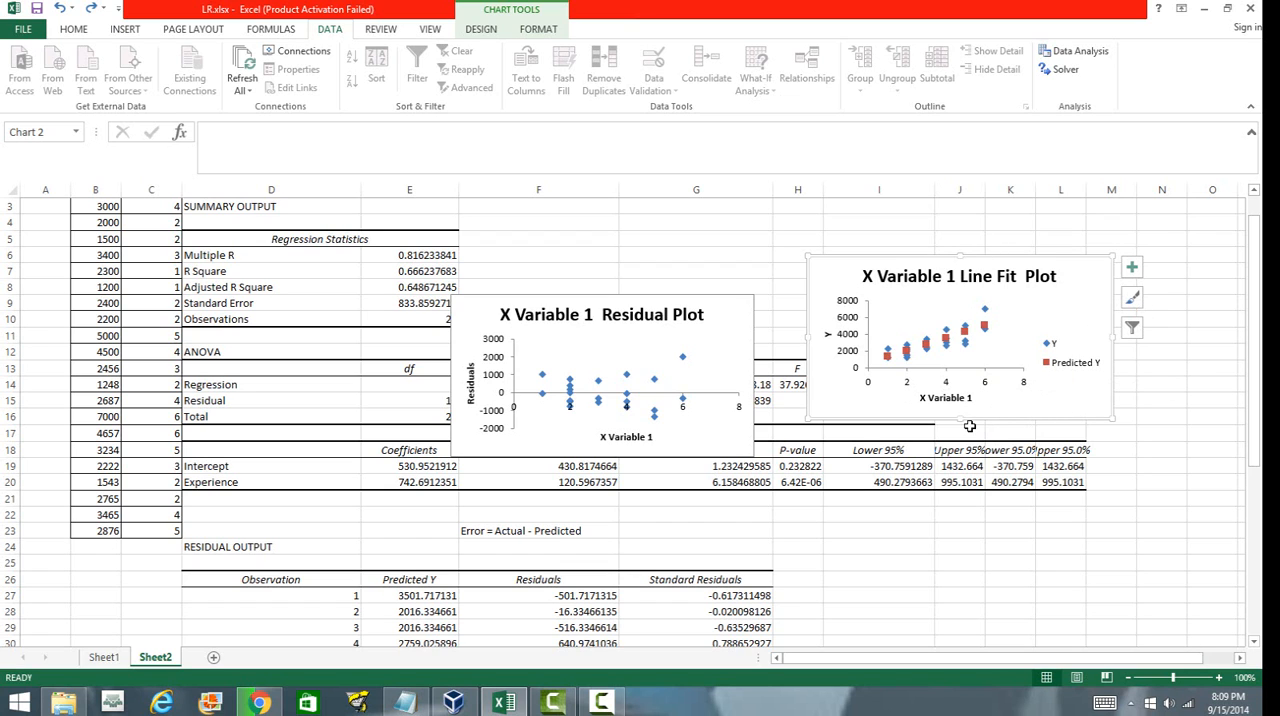
# Stretch the Line Fit Plot chart taller and move it left over the residual plot to enlarge its view.
pyautogui.moveTo(961, 420); pyautogui.dragTo(962, 530)
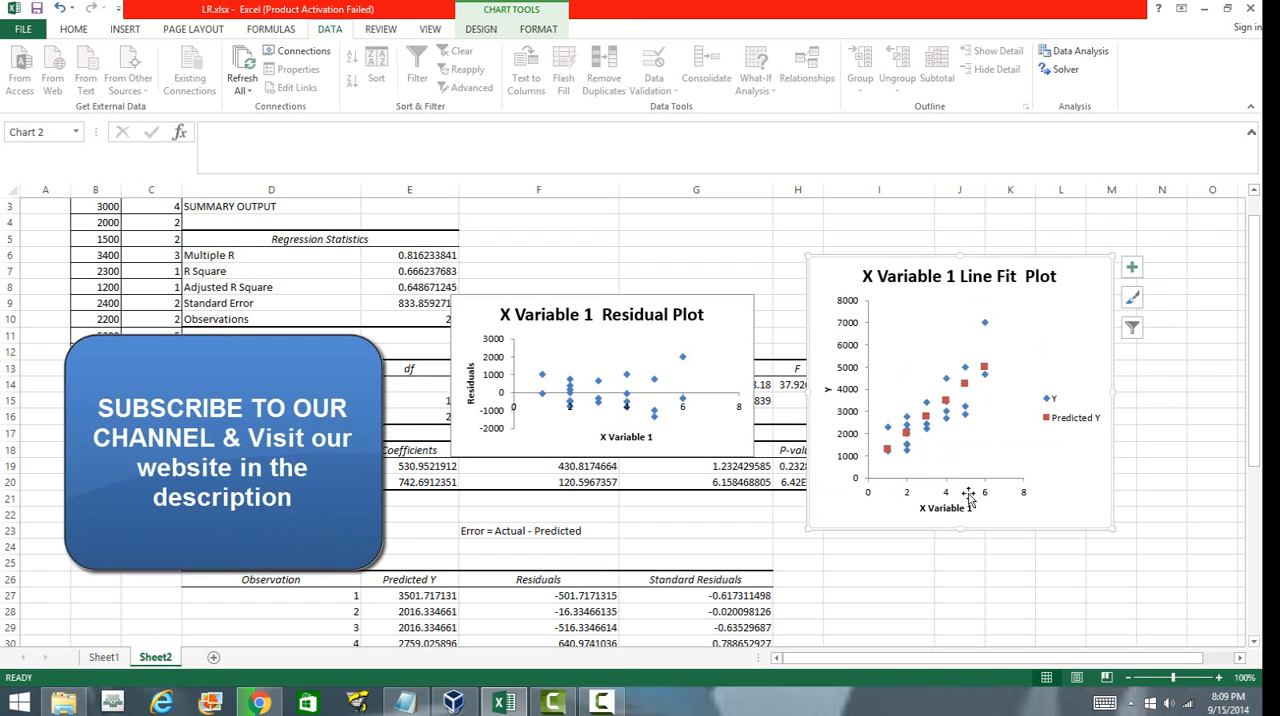
pyautogui.moveTo(805, 392); pyautogui.dragTo(515, 422)
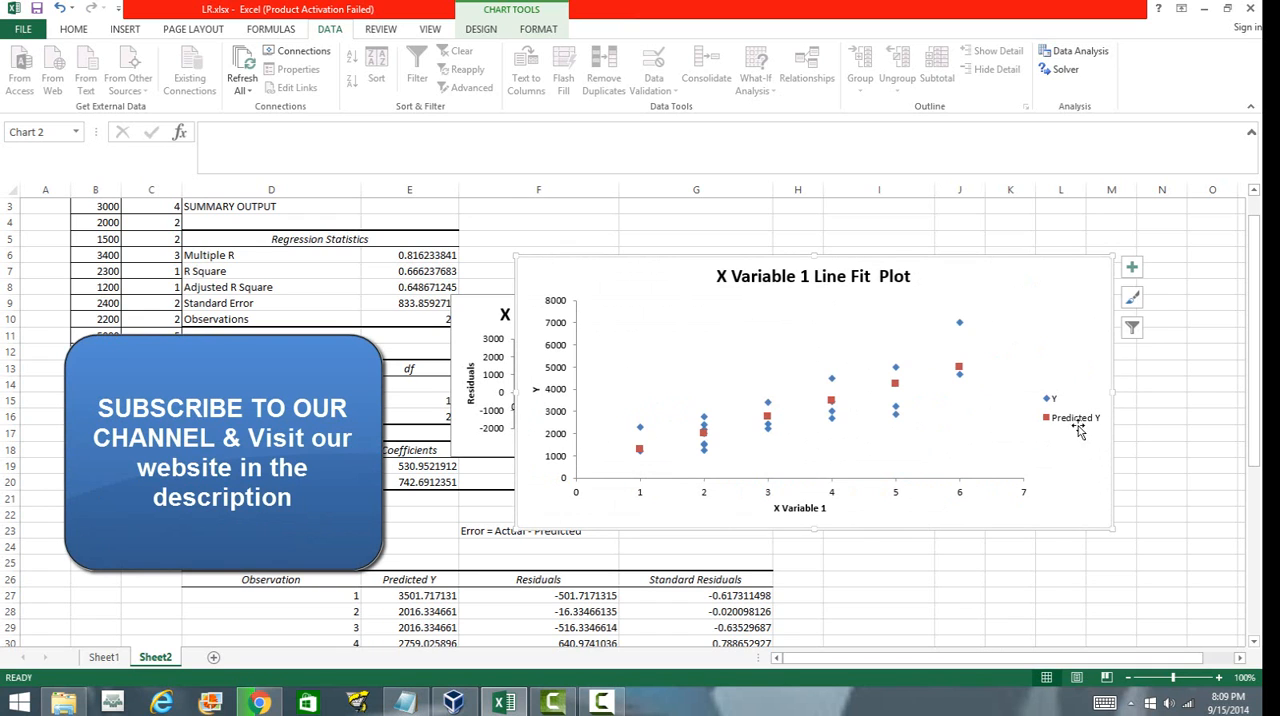